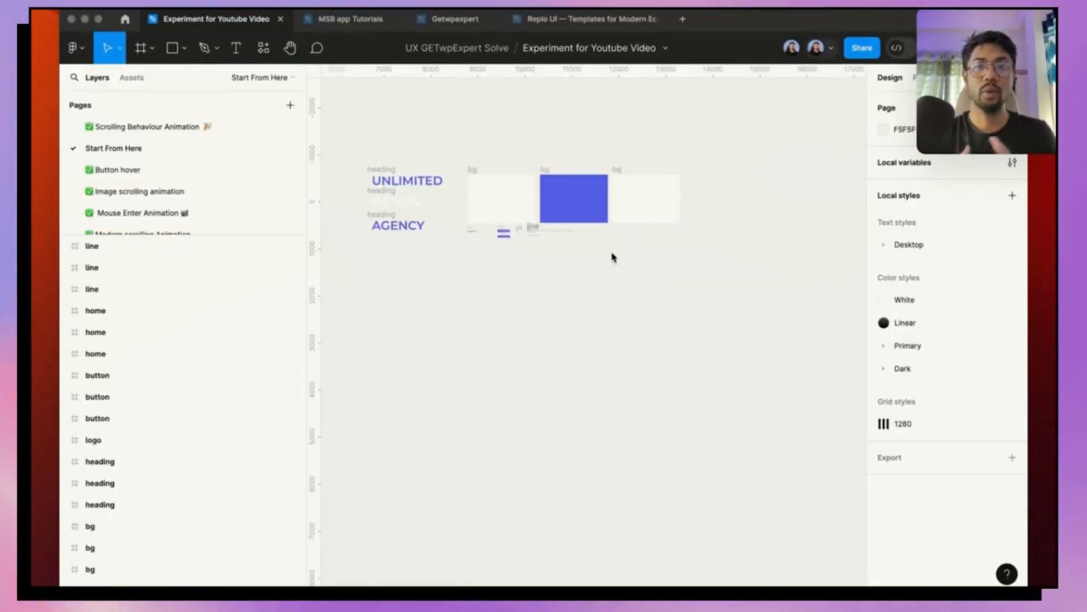
Step: Combine the three bg frames into one component set
{"action": "scroll", "coordinate": [519, 196], "scroll_direction": "up", "scroll_amount": 3}
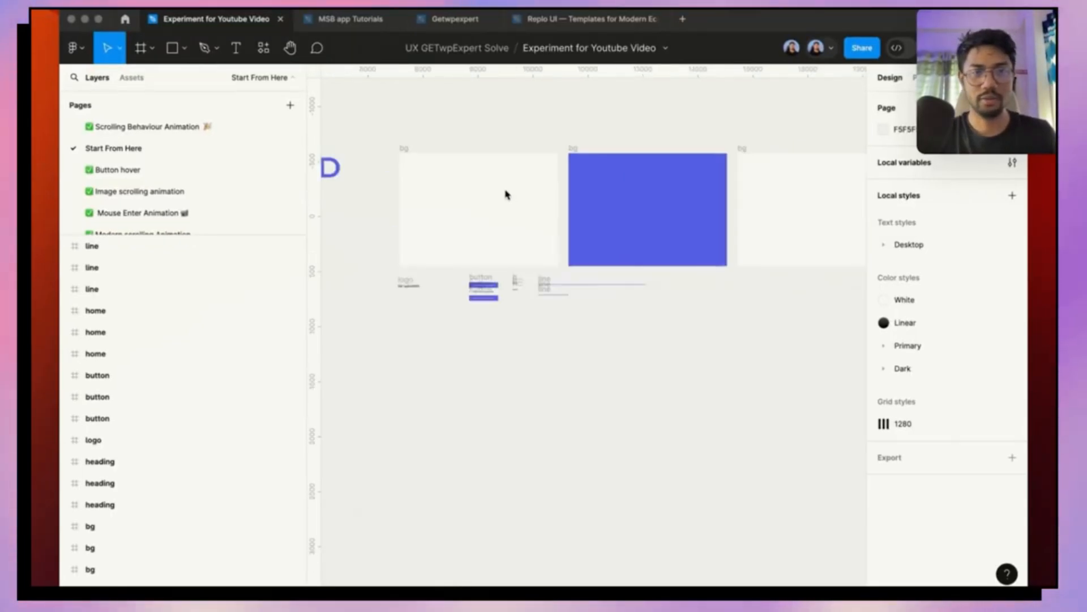
{"action": "scroll", "coordinate": [505, 192], "scroll_direction": "up", "scroll_amount": 3}
{"action": "scroll", "coordinate": [451, 215], "scroll_direction": "down", "scroll_amount": 2}
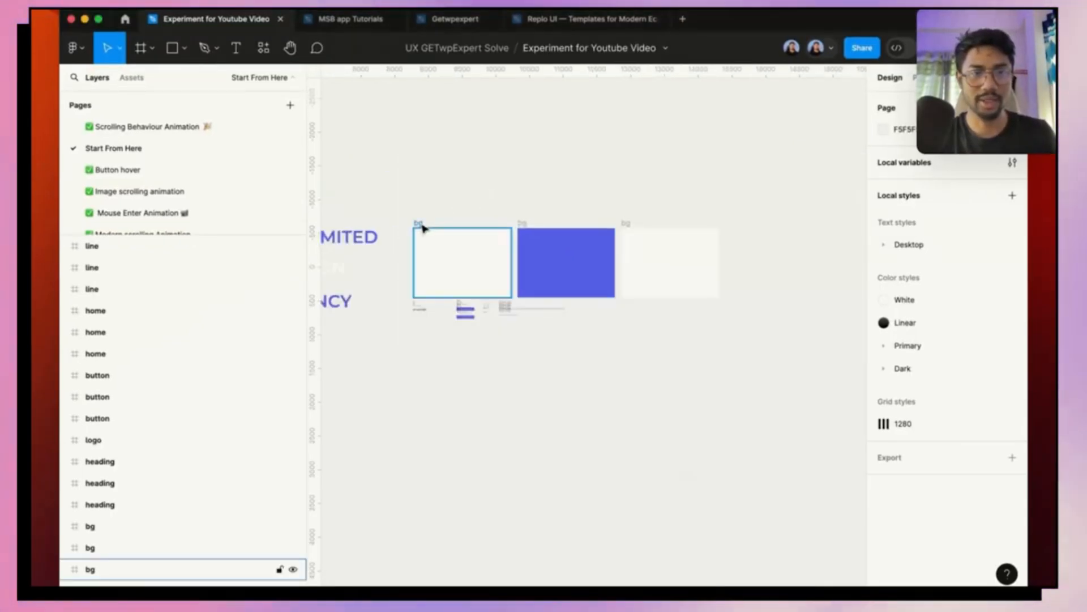
{"action": "left_click", "coordinate": [116, 526]}
{"action": "left_click", "coordinate": [118, 569]}
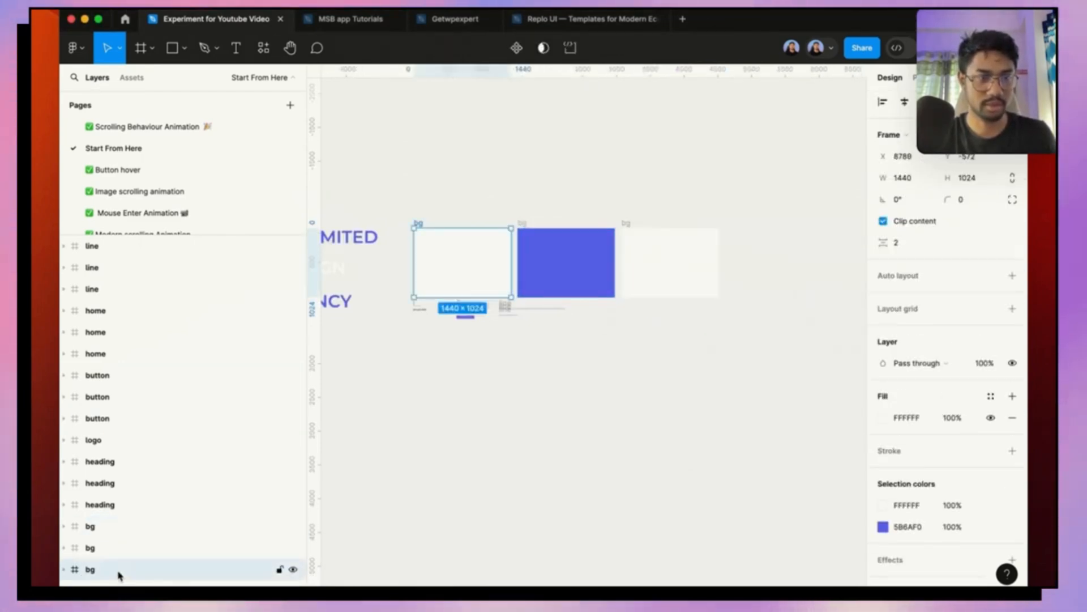
{"action": "left_click", "coordinate": [107, 524], "text": "shift"}
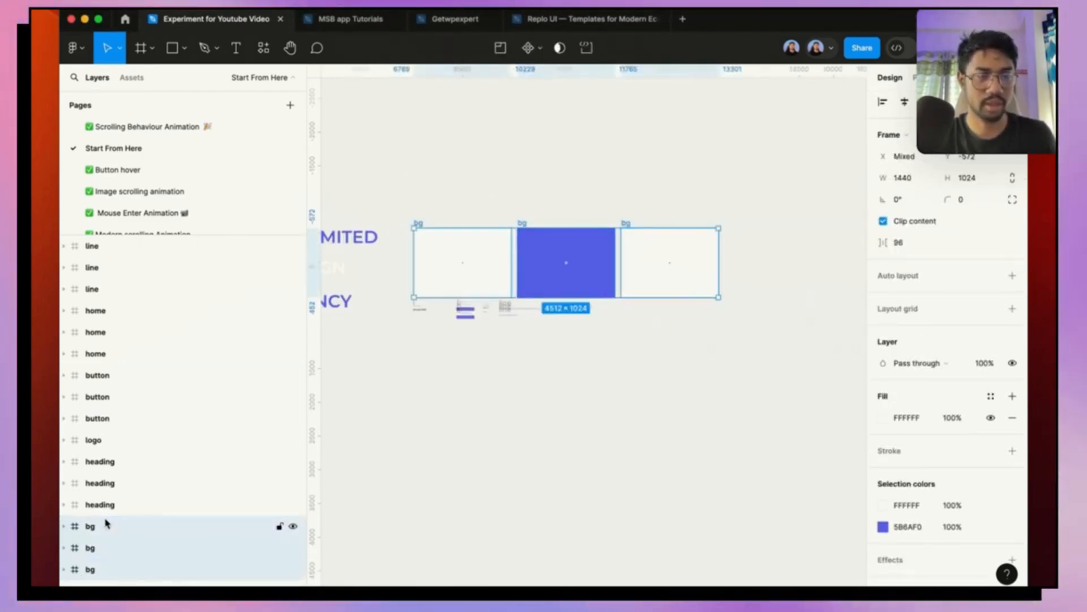
{"action": "left_click", "coordinate": [530, 48]}
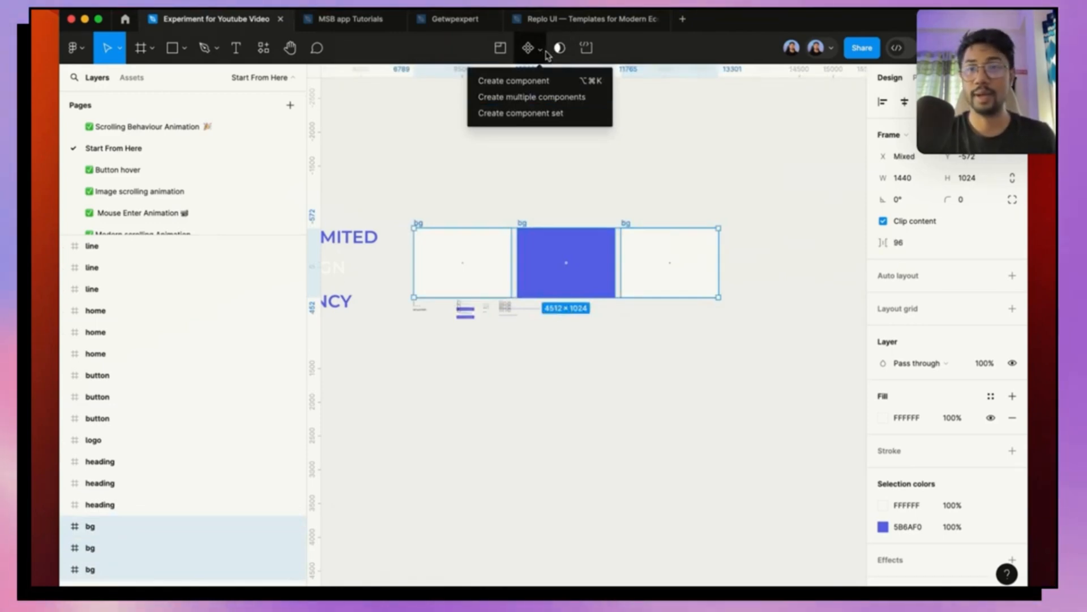
{"action": "left_click", "coordinate": [542, 114]}
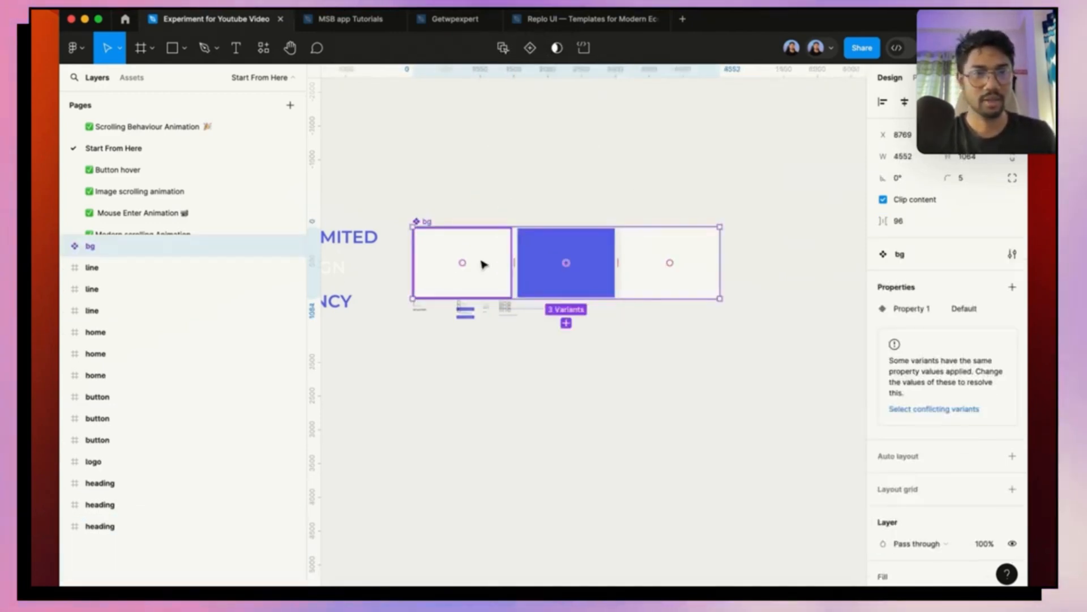
Step: Place an instance of the first bg variant in the empty canvas area above the component set
{"action": "scroll", "coordinate": [501, 240], "scroll_direction": "down", "scroll_amount": 2}
{"action": "scroll", "coordinate": [498, 233], "scroll_direction": "up", "scroll_amount": 2}
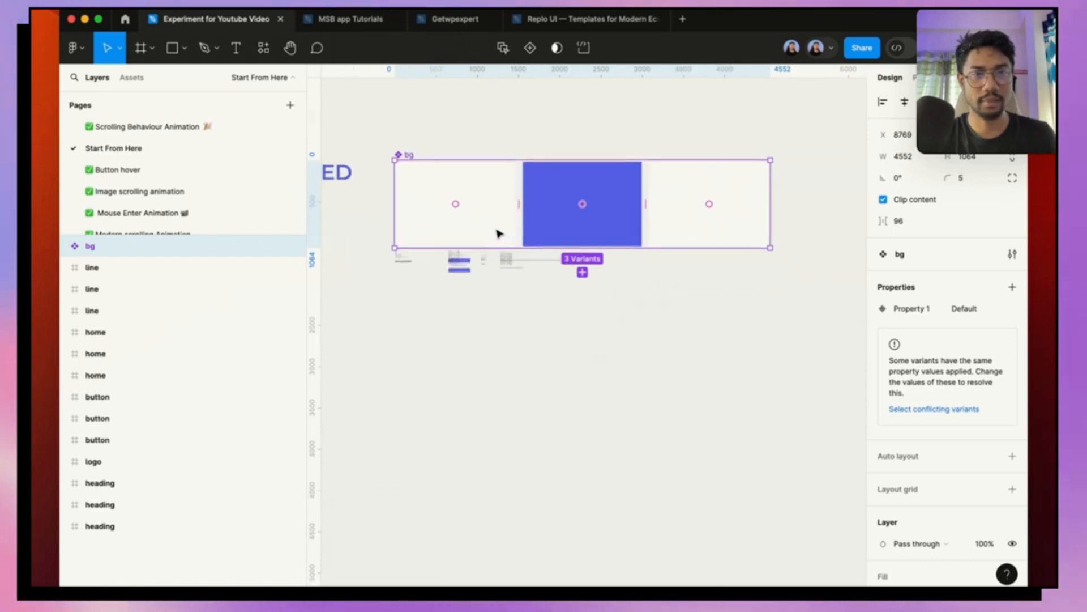
{"action": "scroll", "coordinate": [498, 232], "scroll_direction": "up", "scroll_amount": 2}
{"action": "scroll", "coordinate": [498, 218], "scroll_direction": "down", "scroll_amount": 4}
{"action": "left_click", "coordinate": [505, 258]}
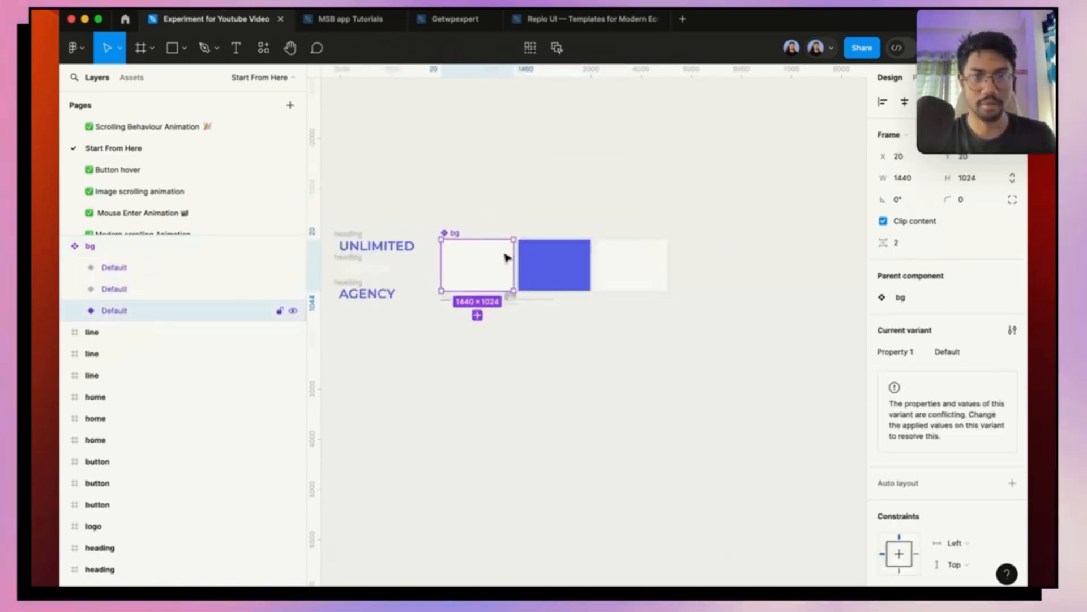
{"action": "left_click_drag", "start_coordinate": [506, 258], "coordinate": [634, 146]}
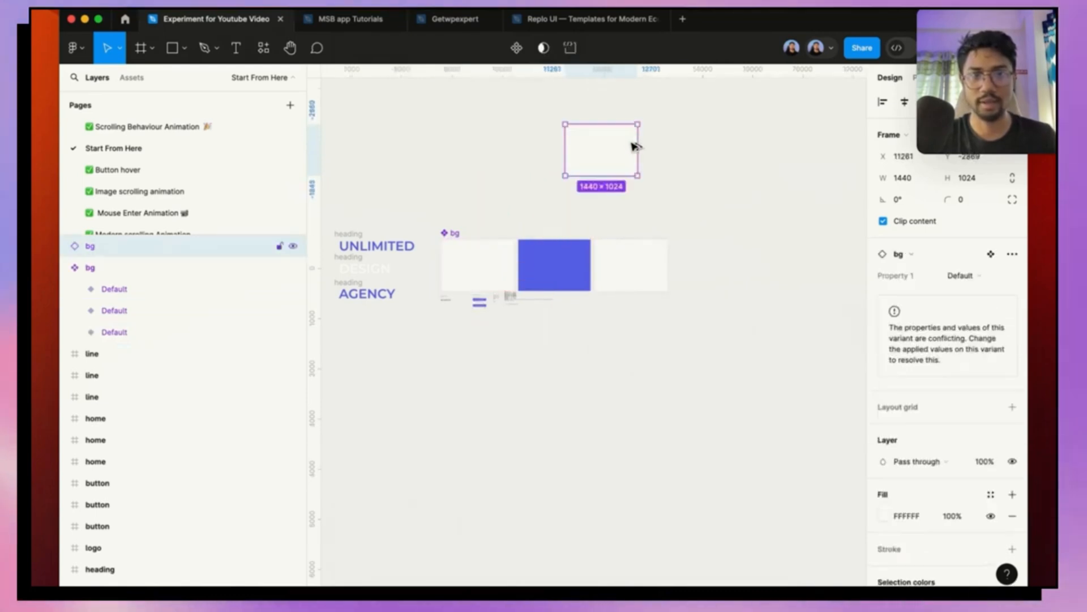
Step: Set the Property 1 values of the three bg variants to 1, 2 and 3, from the first frame to the last
{"action": "left_click", "coordinate": [495, 270]}
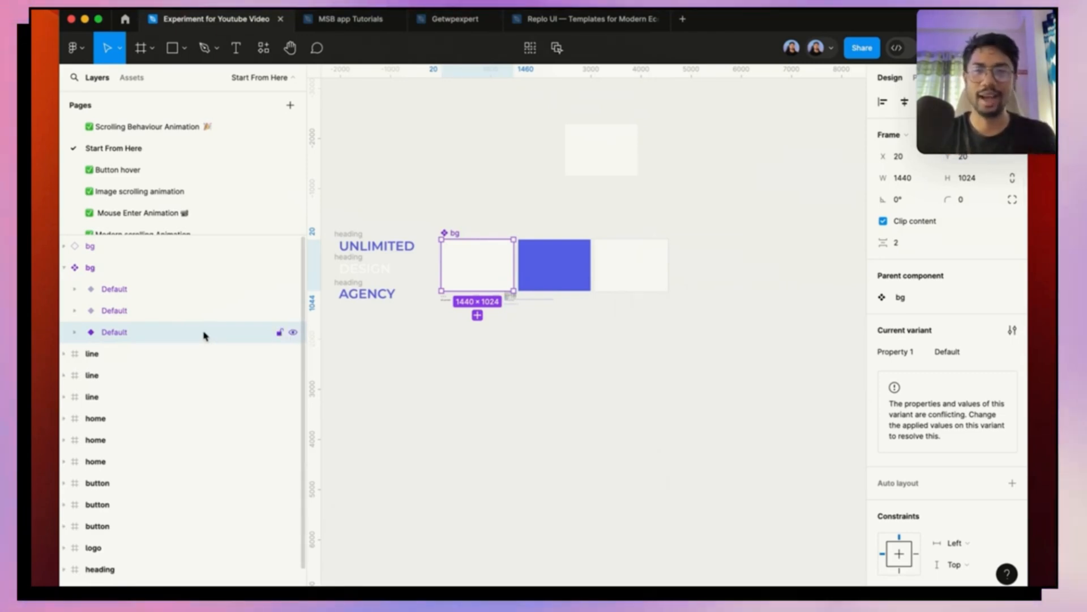
{"action": "double_click", "coordinate": [169, 333]}
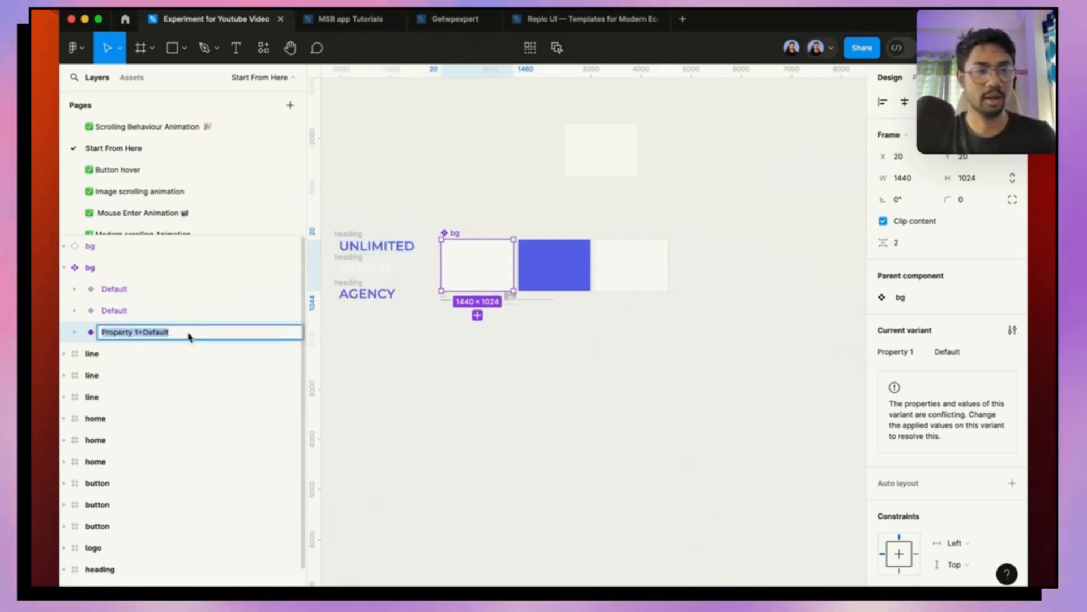
{"action": "double_click", "coordinate": [188, 335]}
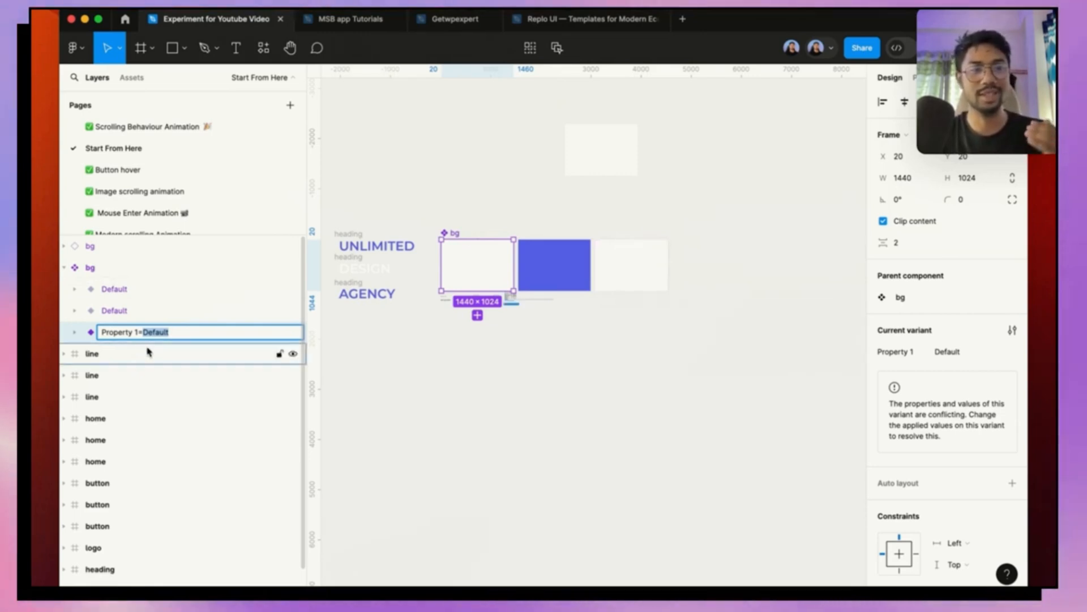
{"action": "type", "text": "1"}
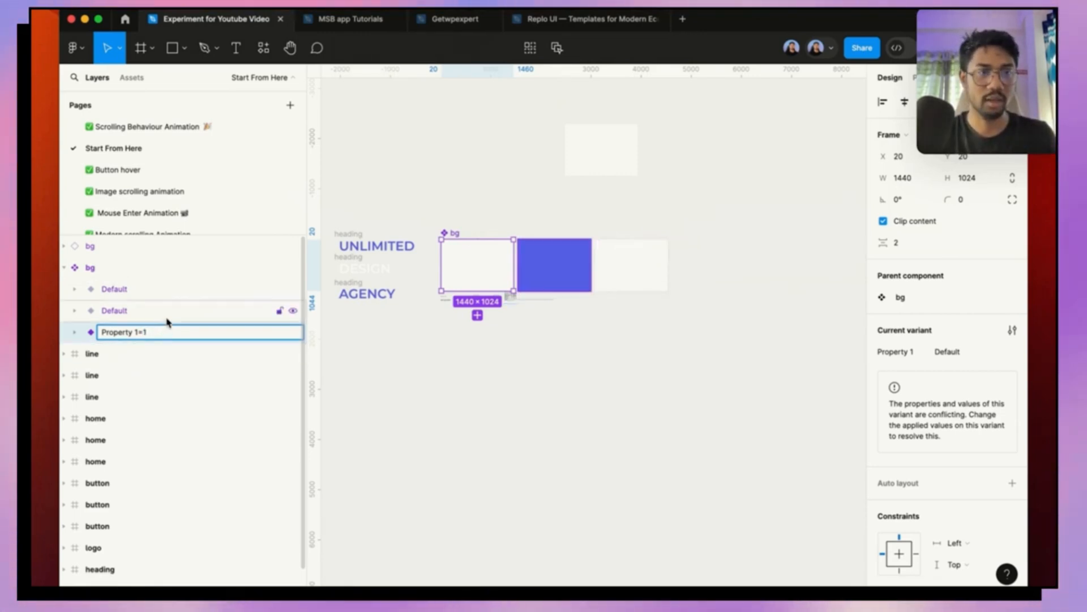
{"action": "double_click", "coordinate": [168, 311]}
{"action": "double_click", "coordinate": [183, 312]}
{"action": "type", "text": "2"}
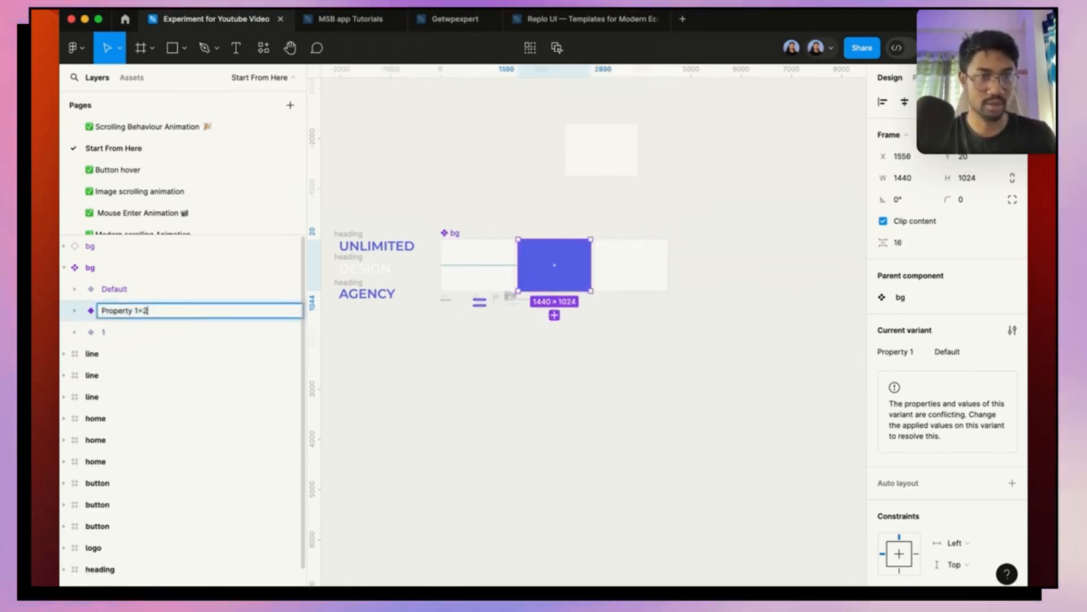
{"action": "left_click", "coordinate": [189, 290]}
{"action": "double_click", "coordinate": [189, 290]}
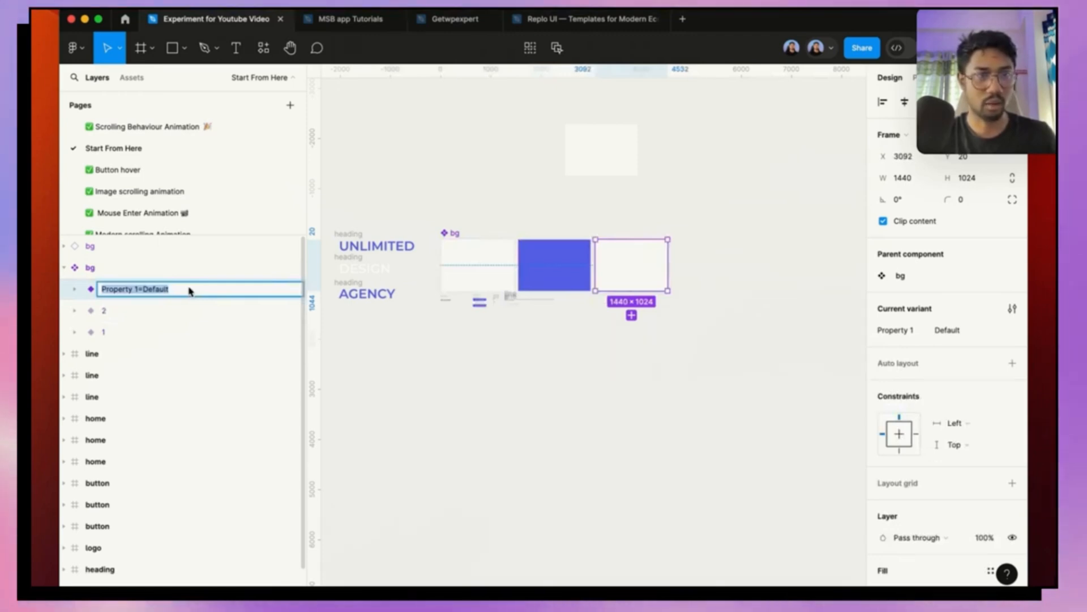
{"action": "type", "text": "3"}
Step: Check which Property 1 variants can be chosen for the bg instance above the component set
{"action": "left_click", "coordinate": [568, 180]}
{"action": "left_click", "coordinate": [573, 169]}
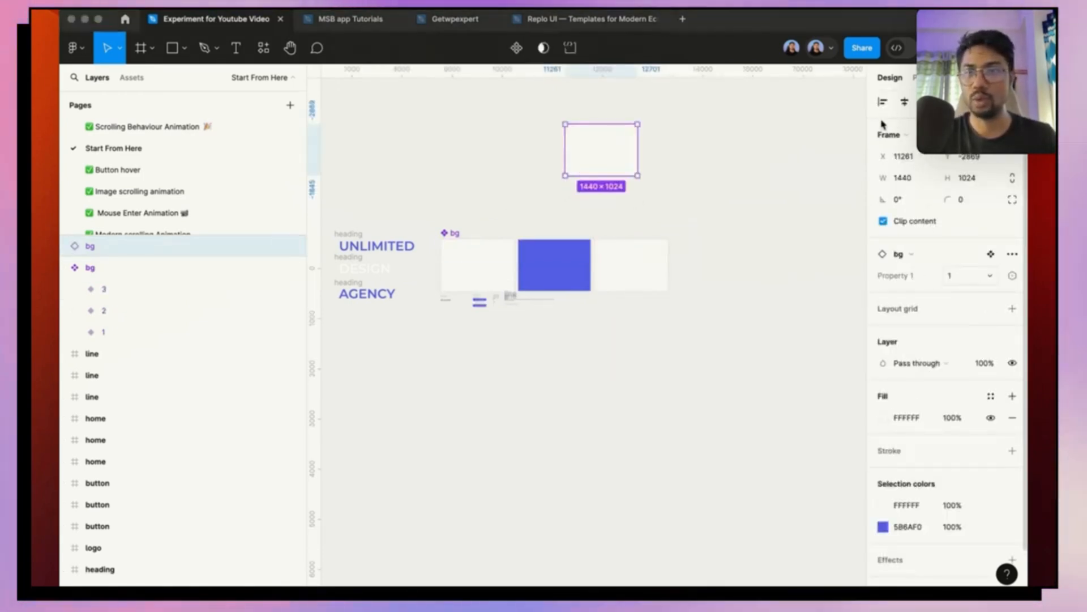
{"action": "left_click", "coordinate": [969, 276]}
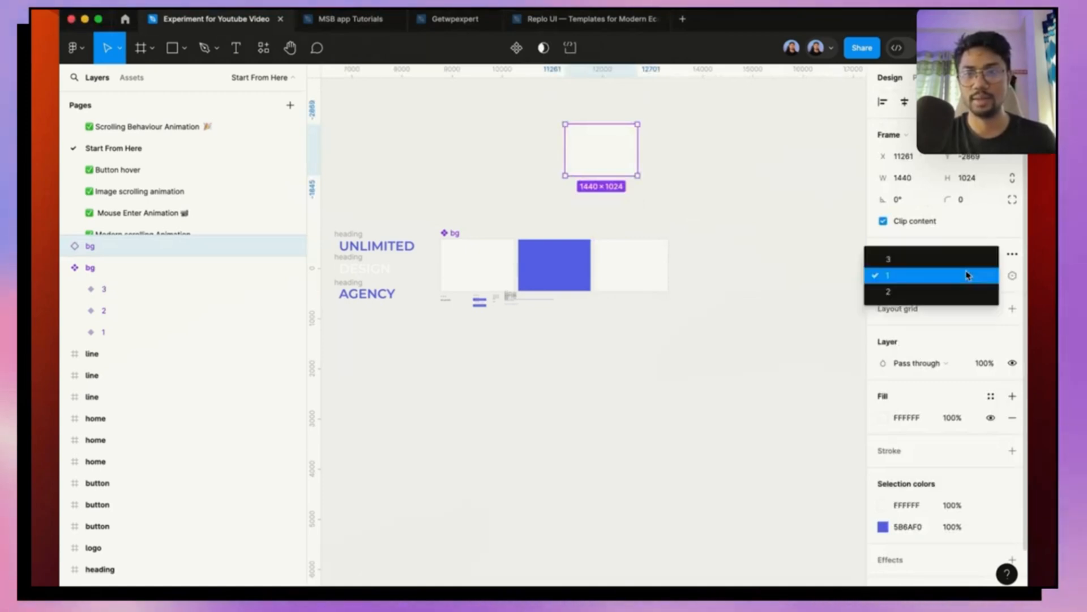
{"action": "left_click", "coordinate": [967, 290]}
{"action": "left_click", "coordinate": [966, 277]}
{"action": "left_click", "coordinate": [963, 260]}
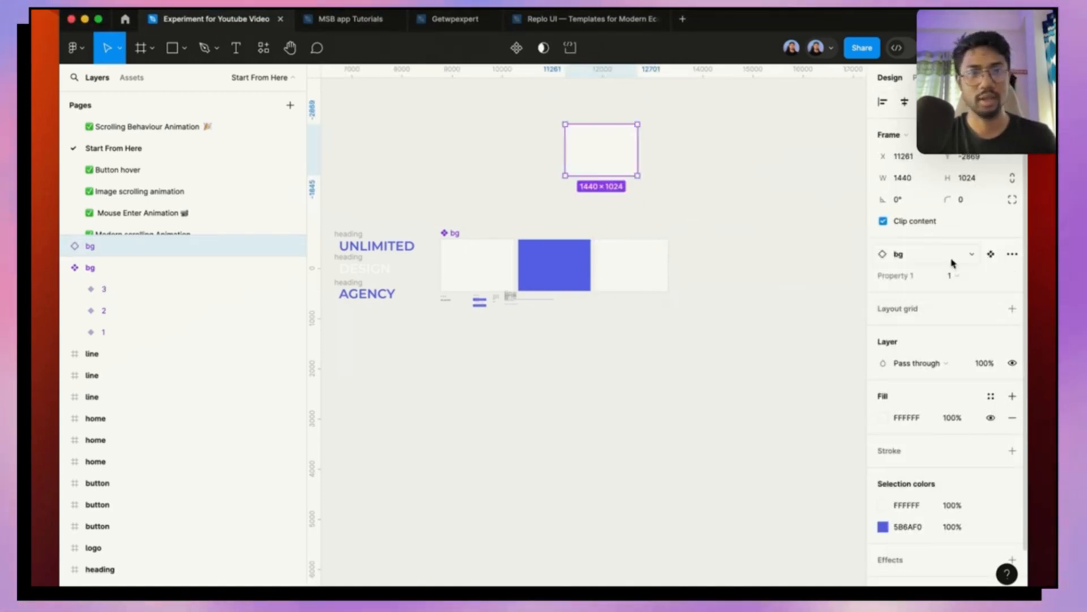
{"action": "left_click", "coordinate": [719, 311]}
Step: Add a 1440 × 1024 Desktop frame and place it in the empty area above the bg instance
{"action": "scroll", "coordinate": [657, 248], "scroll_direction": "up", "scroll_amount": 5}
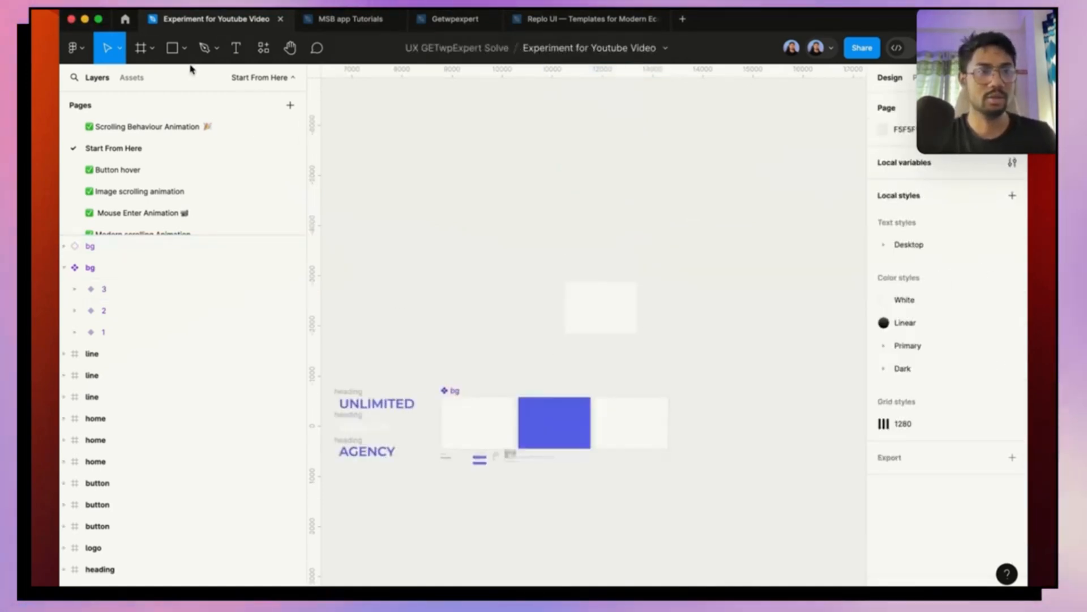
{"action": "left_click", "coordinate": [153, 49]}
{"action": "left_click", "coordinate": [148, 78]}
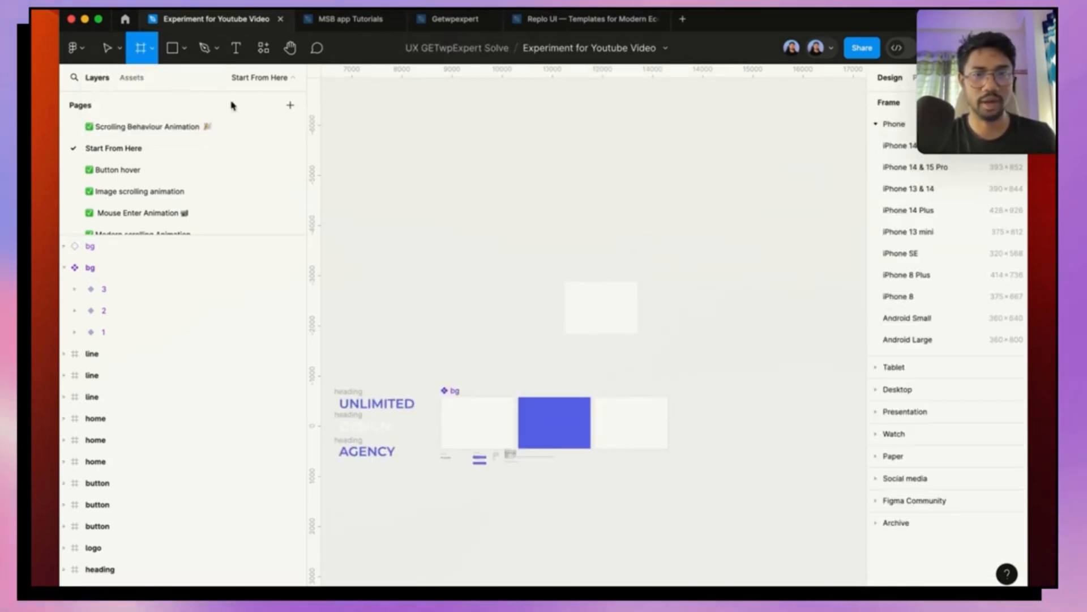
{"action": "left_click", "coordinate": [887, 399]}
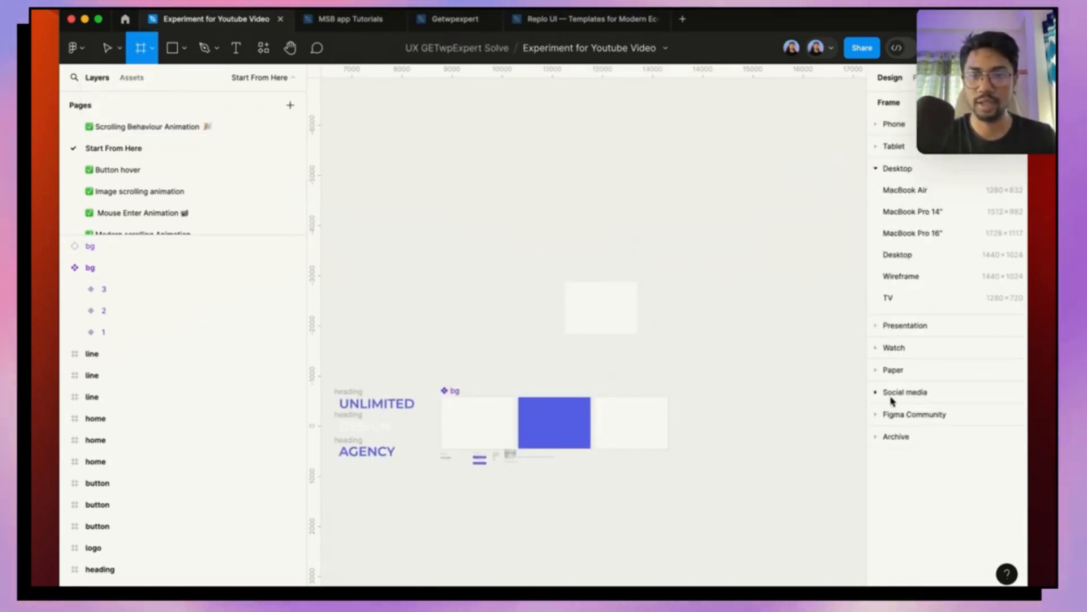
{"action": "left_click", "coordinate": [930, 259]}
{"action": "left_click_drag", "start_coordinate": [669, 343], "coordinate": [498, 237]}
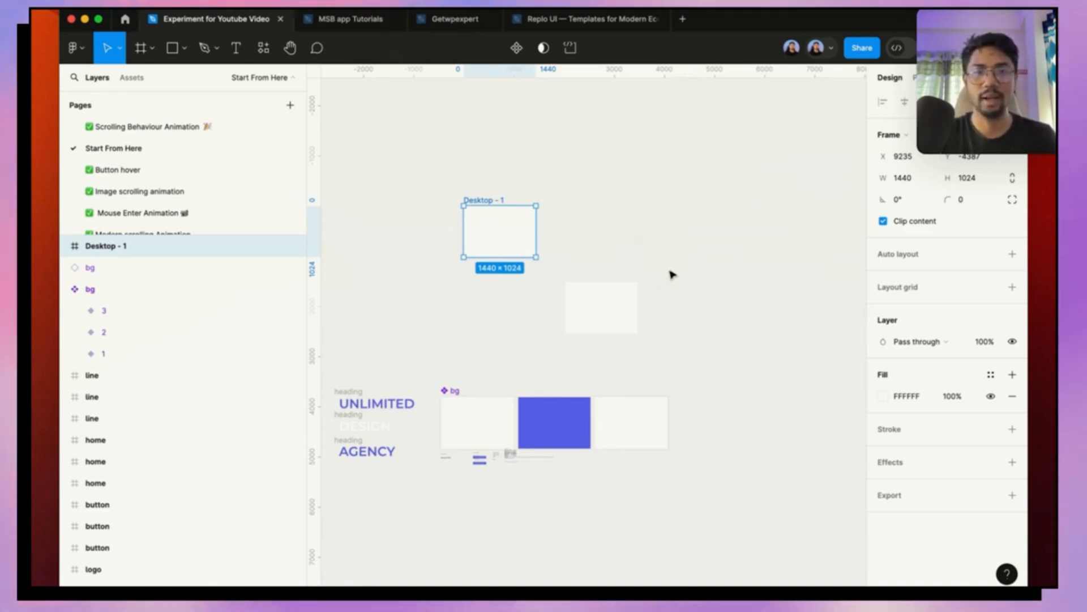
Step: Cut the bg instance from the canvas and paste it inside the Desktop - 1 frame
{"action": "left_click", "coordinate": [623, 295]}
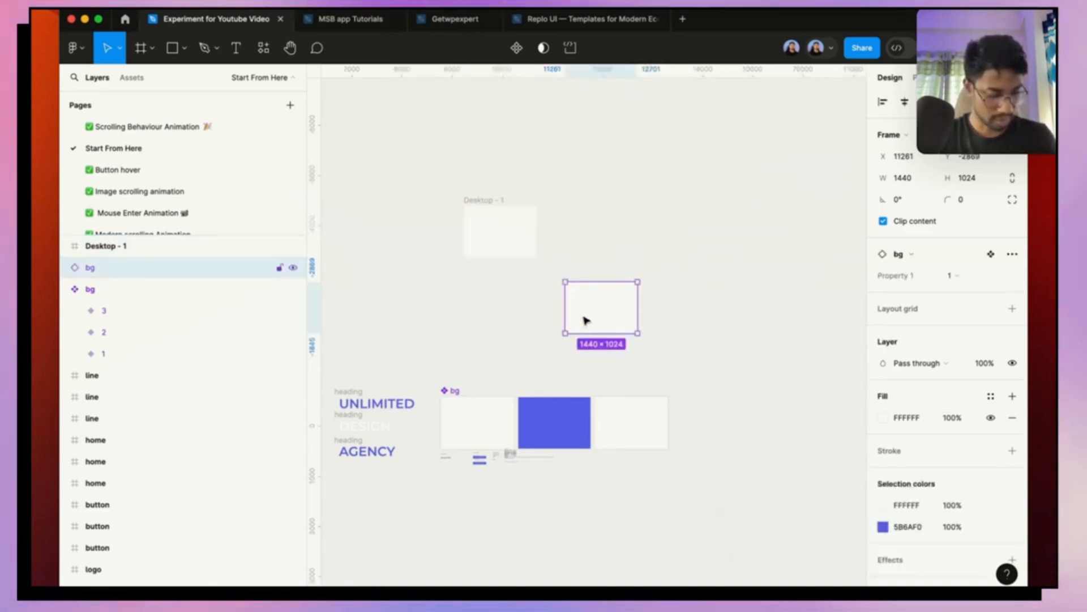
{"action": "key", "text": "Delete"}
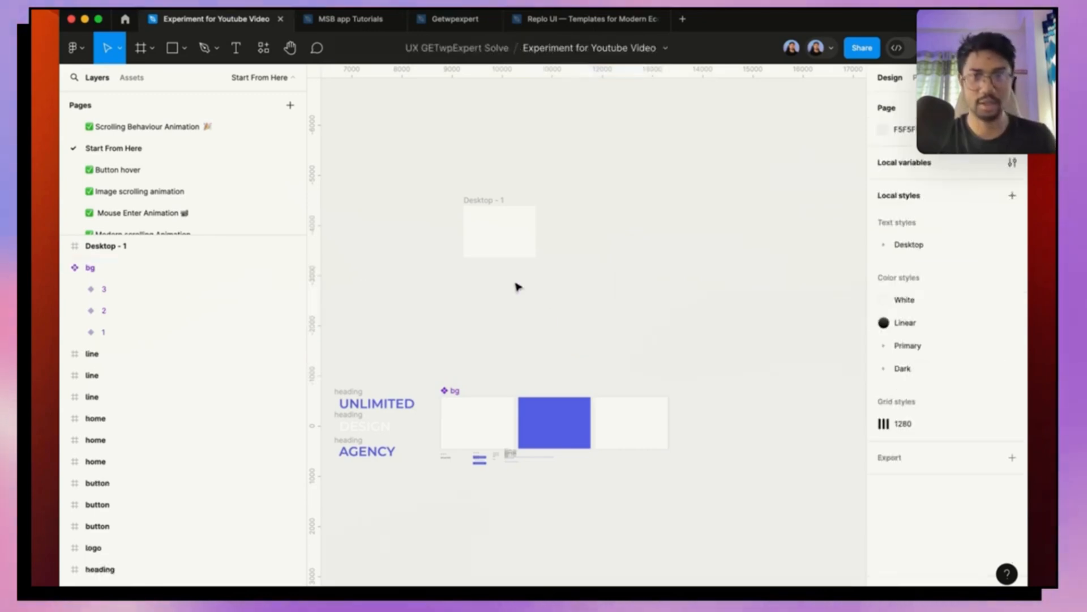
{"action": "left_click", "coordinate": [490, 220]}
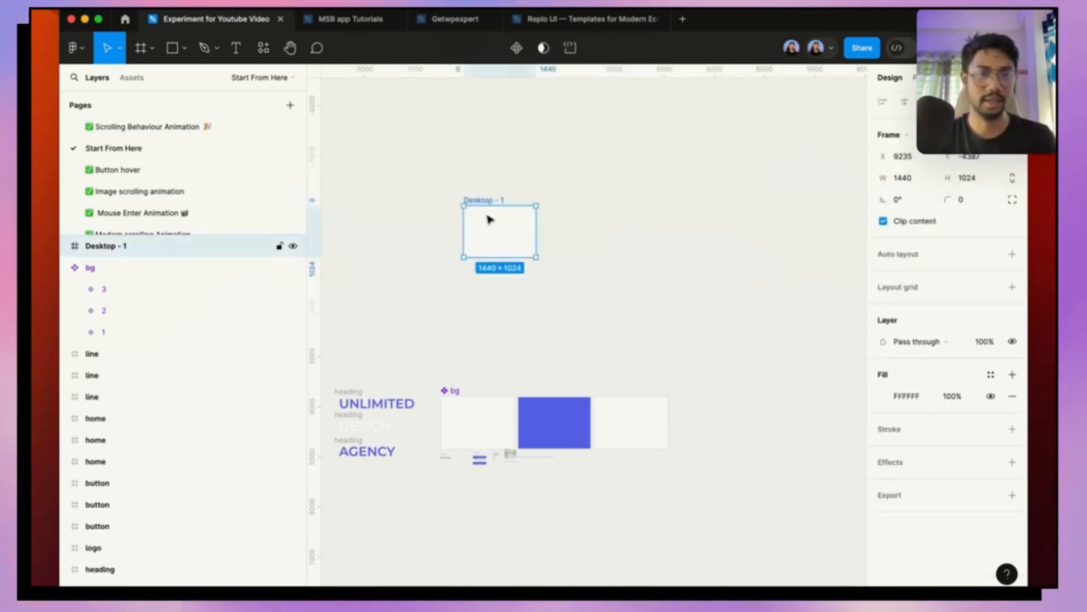
{"action": "key", "text": "ctrl+v"}
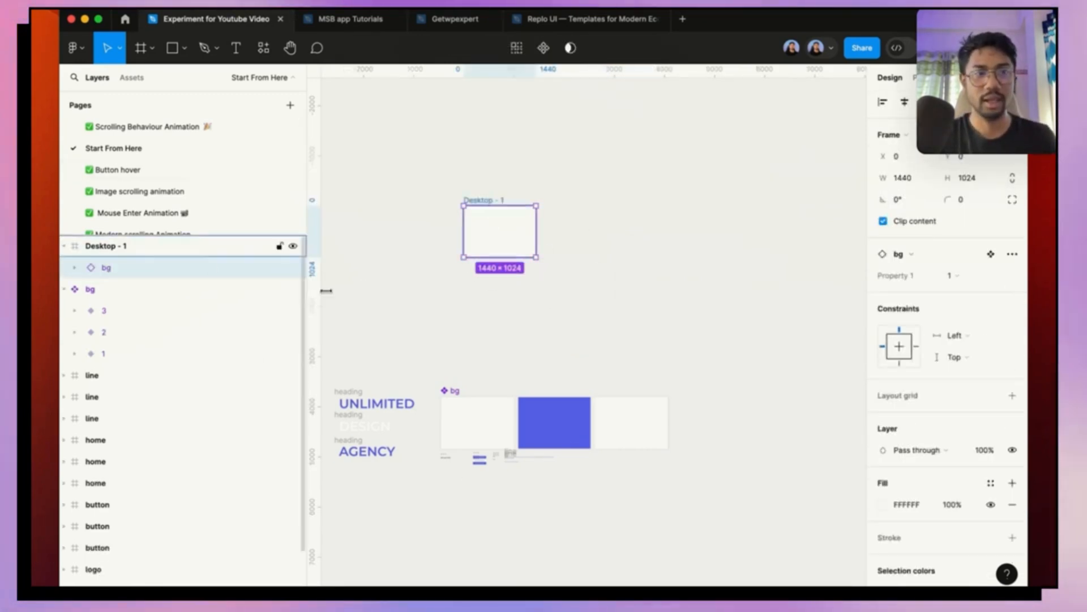
{"action": "left_click", "coordinate": [767, 303]}
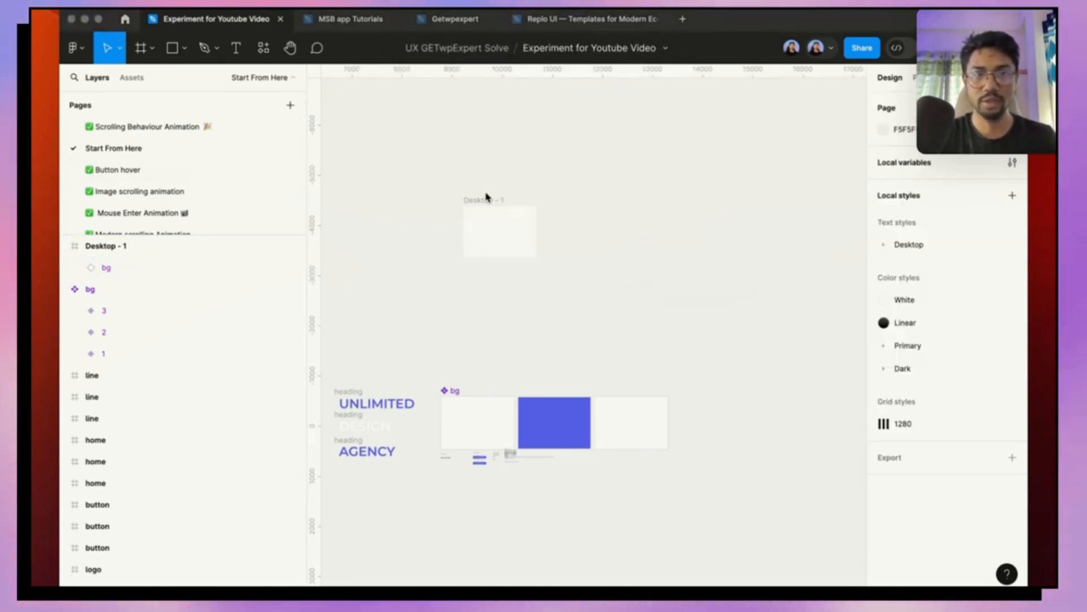
Step: Preview the Desktop - 1 frame as a prototype, and return to the design file
{"action": "left_click", "coordinate": [485, 198]}
{"action": "left_click", "coordinate": [491, 201]}
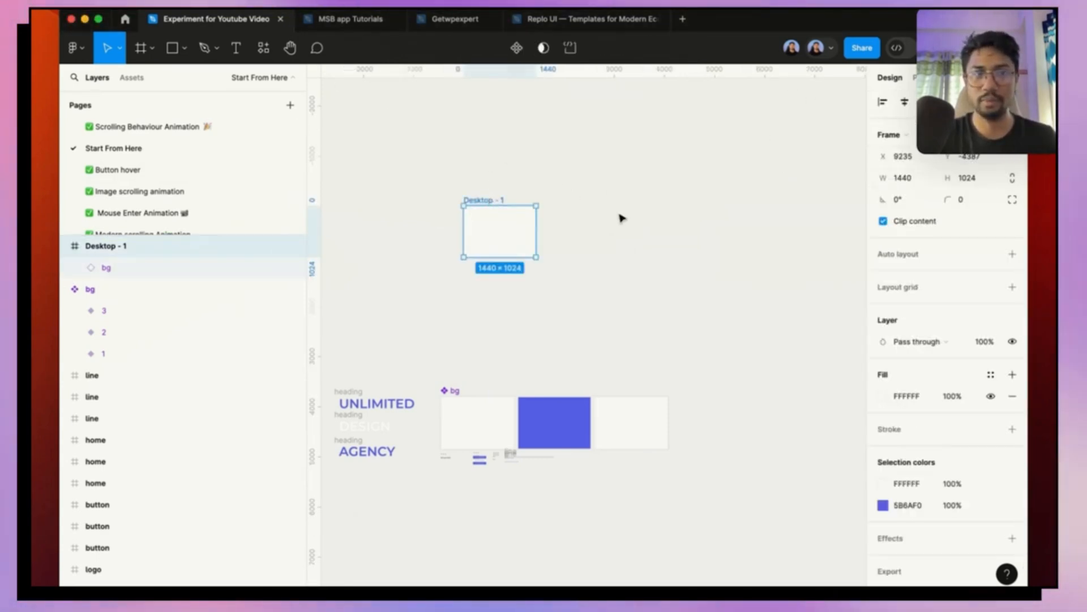
{"action": "left_click", "coordinate": [947, 48]}
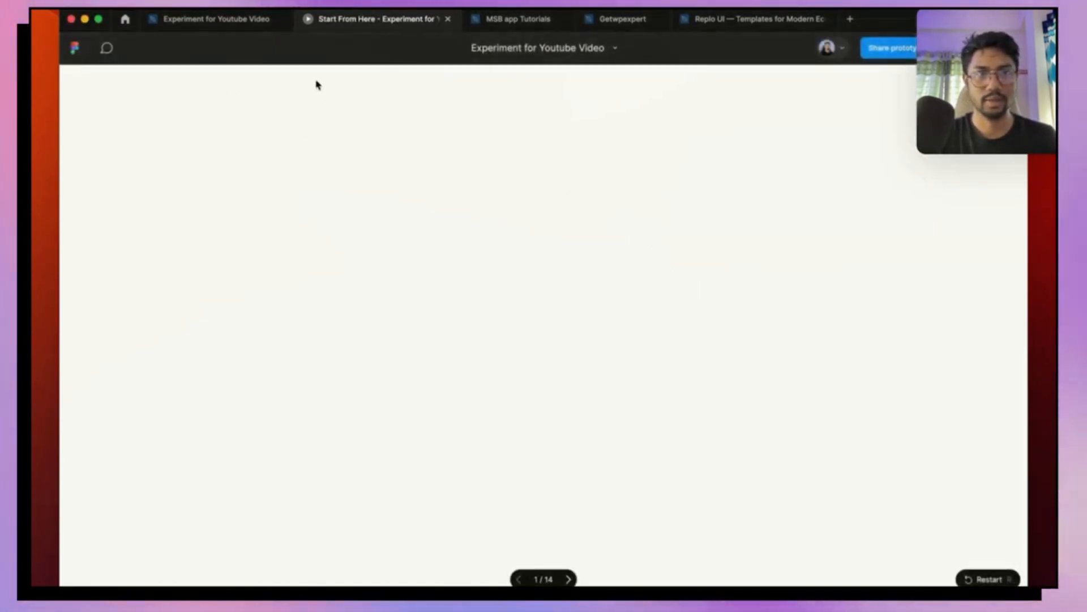
{"action": "left_click", "coordinate": [238, 21]}
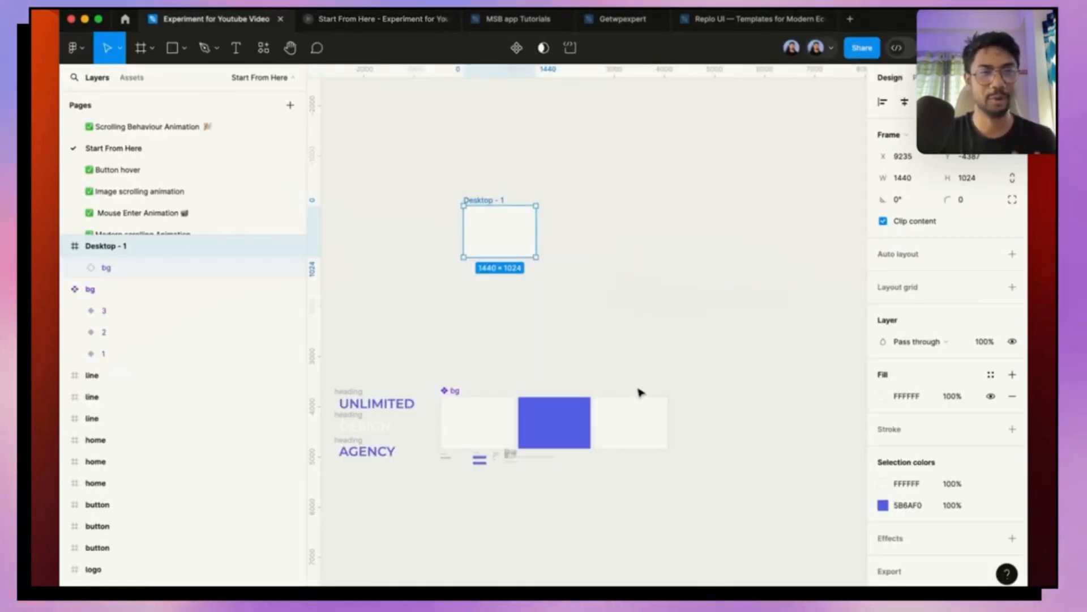
Step: Link bg variant 1 to variant 2 with a prototype interaction triggered After delay
{"action": "left_click", "coordinate": [548, 216]}
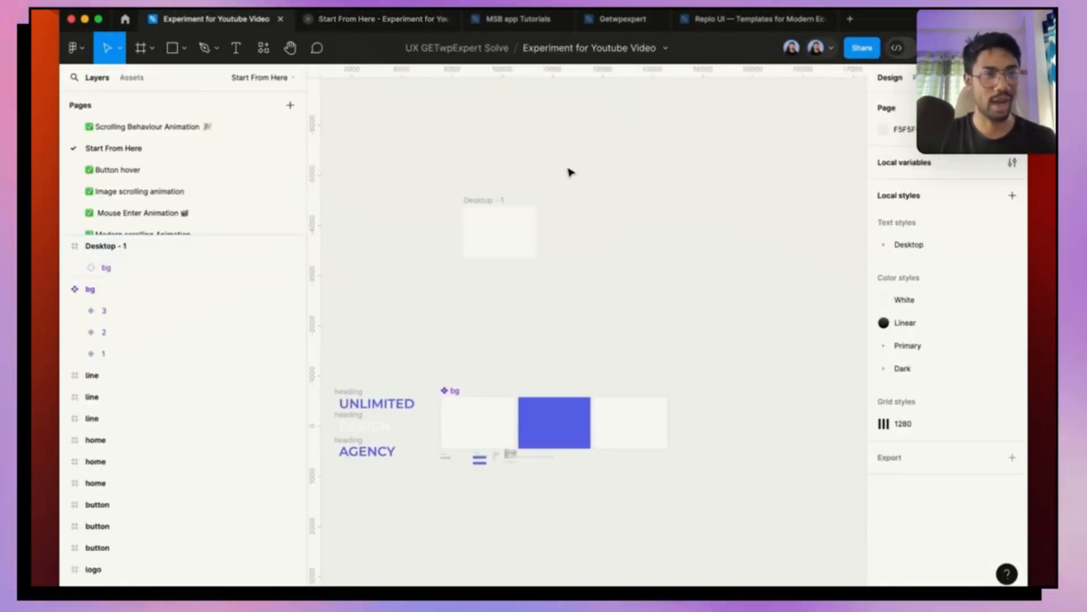
{"action": "scroll", "coordinate": [568, 312], "scroll_direction": "down", "scroll_amount": 3}
{"action": "scroll", "coordinate": [494, 256], "scroll_direction": "up", "scroll_amount": 3}
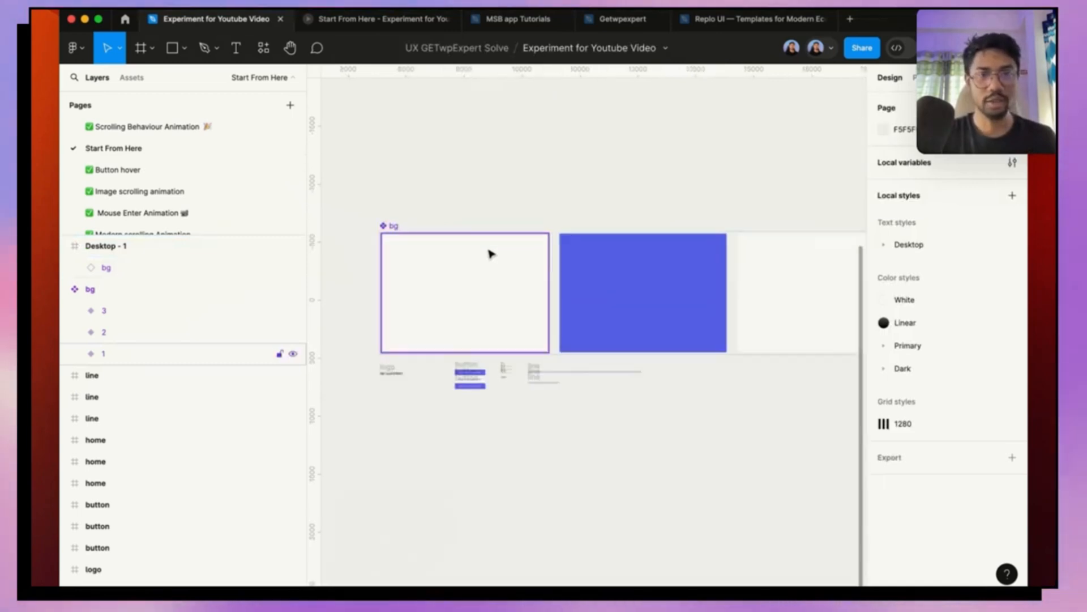
{"action": "left_click", "coordinate": [931, 77]}
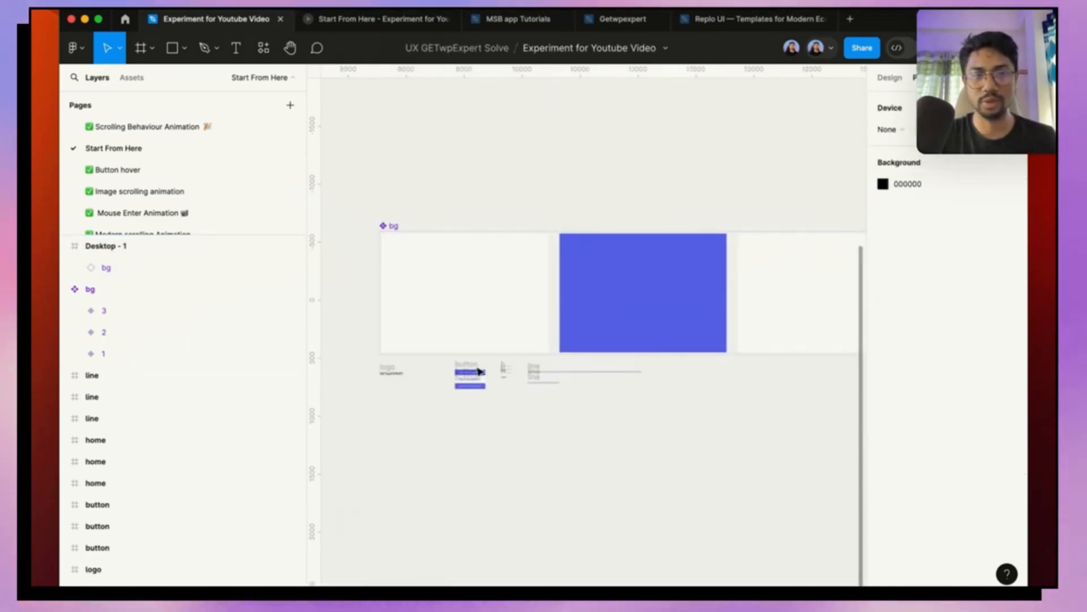
{"action": "scroll", "coordinate": [494, 303], "scroll_direction": "up", "scroll_amount": 3}
{"action": "scroll", "coordinate": [574, 270], "scroll_direction": "down", "scroll_amount": 5}
{"action": "left_click", "coordinate": [568, 269]}
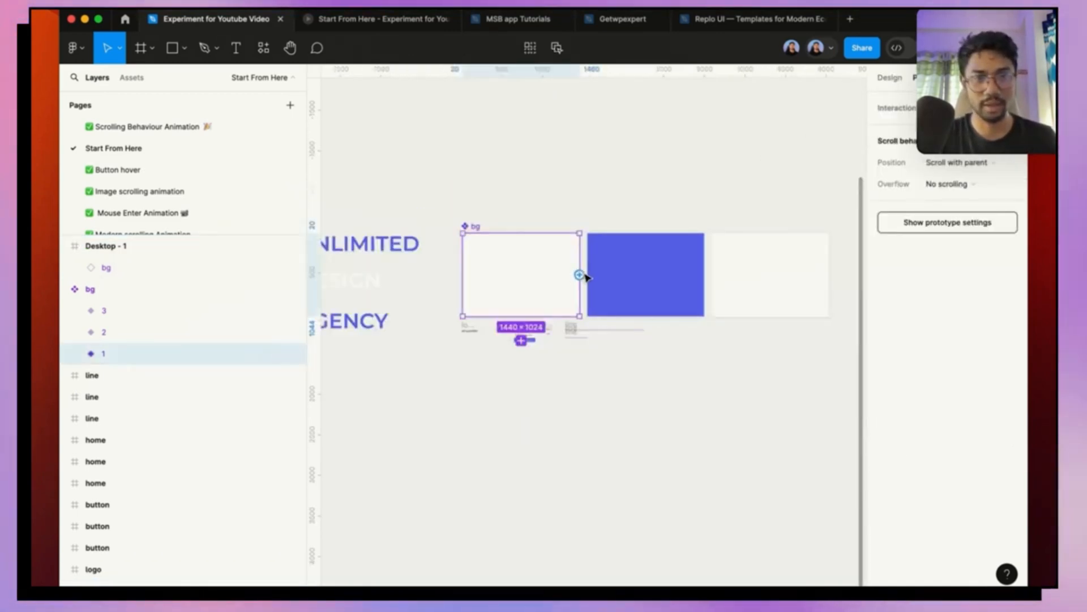
{"action": "scroll", "coordinate": [575, 274], "scroll_direction": "up", "scroll_amount": 5}
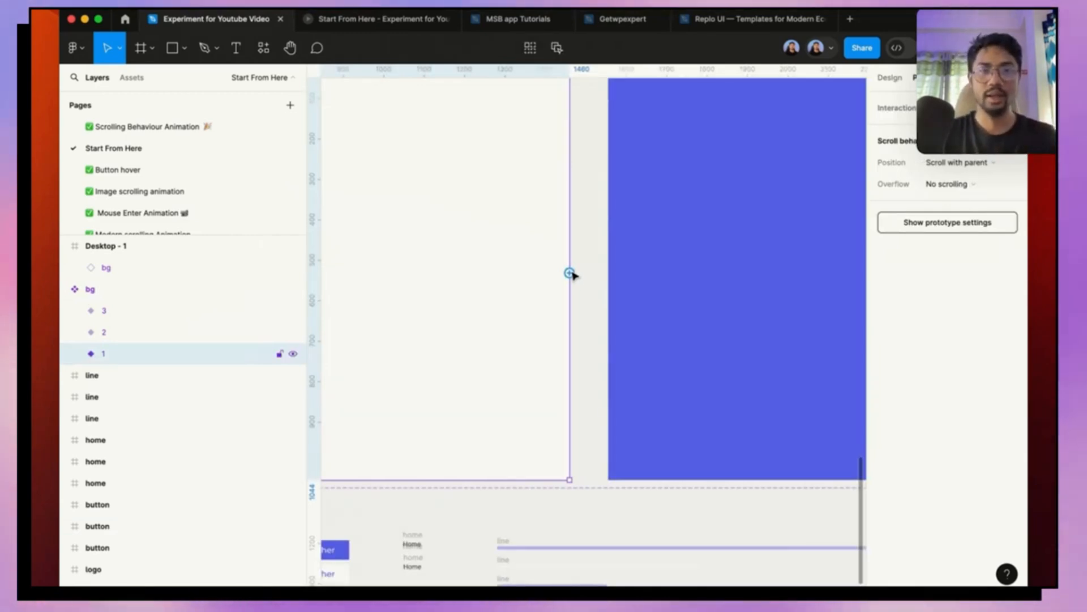
{"action": "left_click_drag", "start_coordinate": [570, 272], "coordinate": [619, 282]}
{"action": "left_click", "coordinate": [575, 306]}
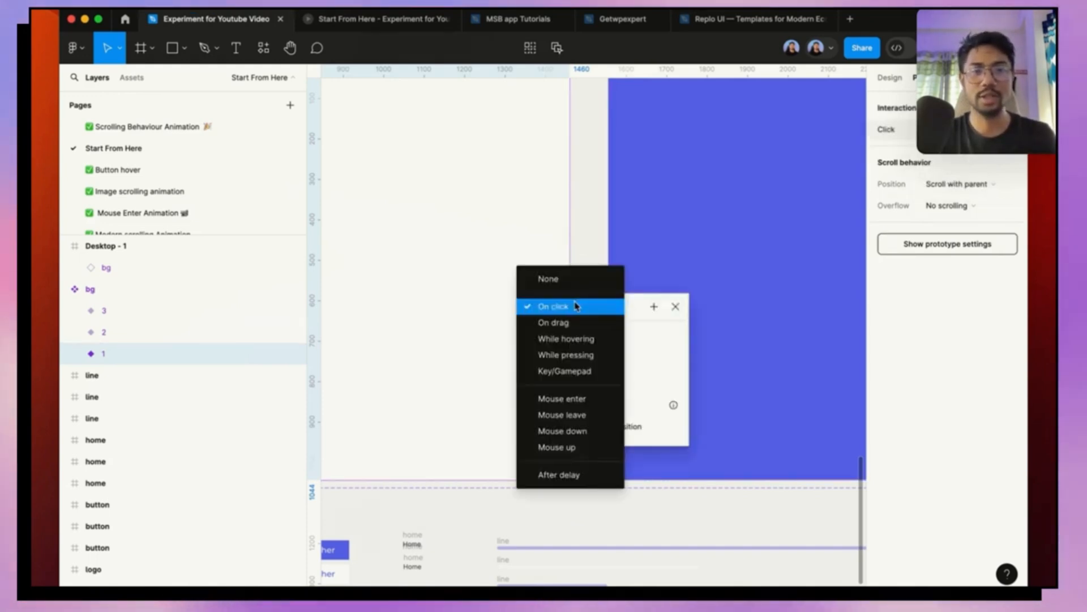
{"action": "left_click", "coordinate": [572, 473]}
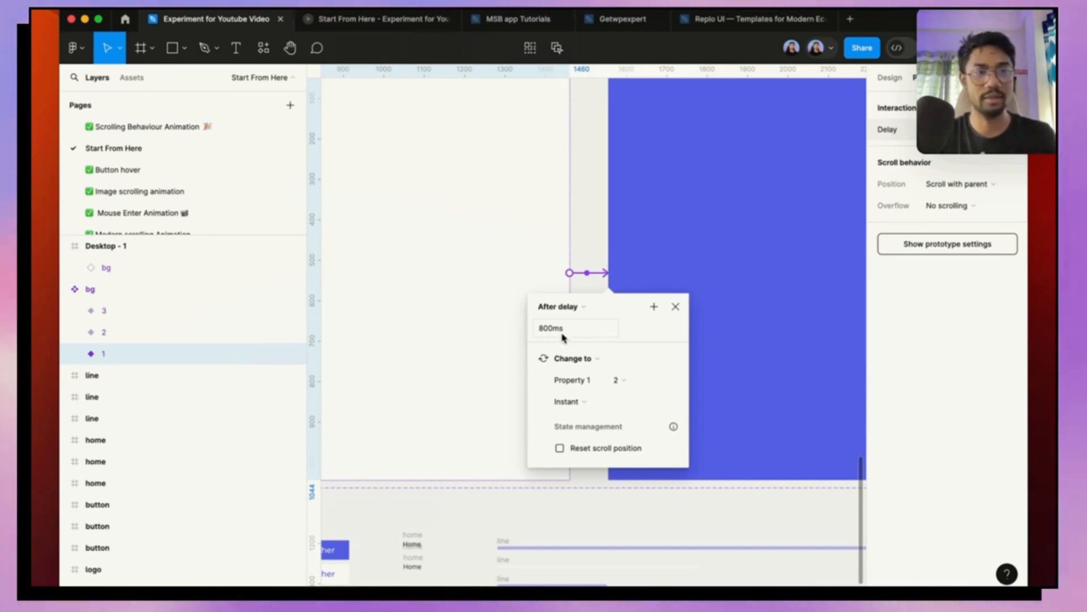
Step: Set the variant 1 to 2 transition to Smart animate with a duration of 1500 ms, and close its settings
{"action": "left_click", "coordinate": [587, 402]}
{"action": "left_click", "coordinate": [604, 436]}
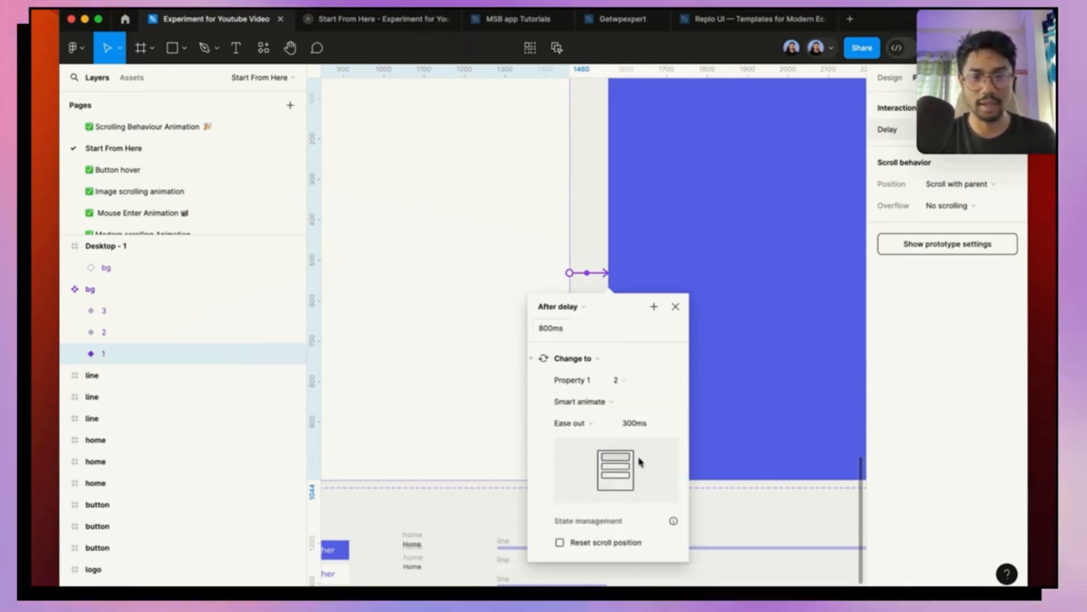
{"action": "left_click", "coordinate": [641, 424]}
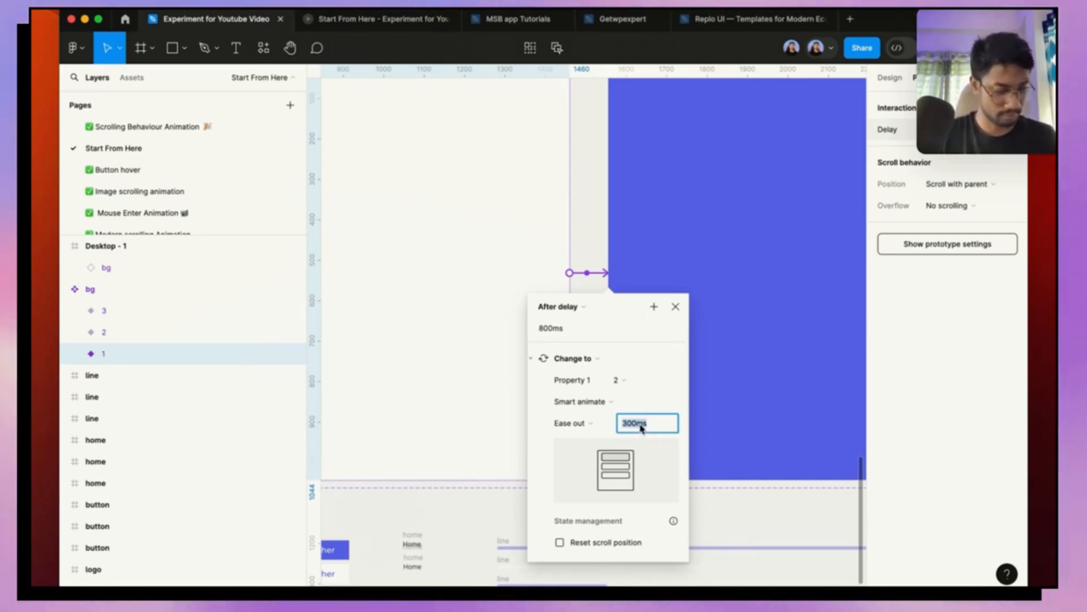
{"action": "type", "text": "15000"}
{"action": "key", "text": "BackSpace"}
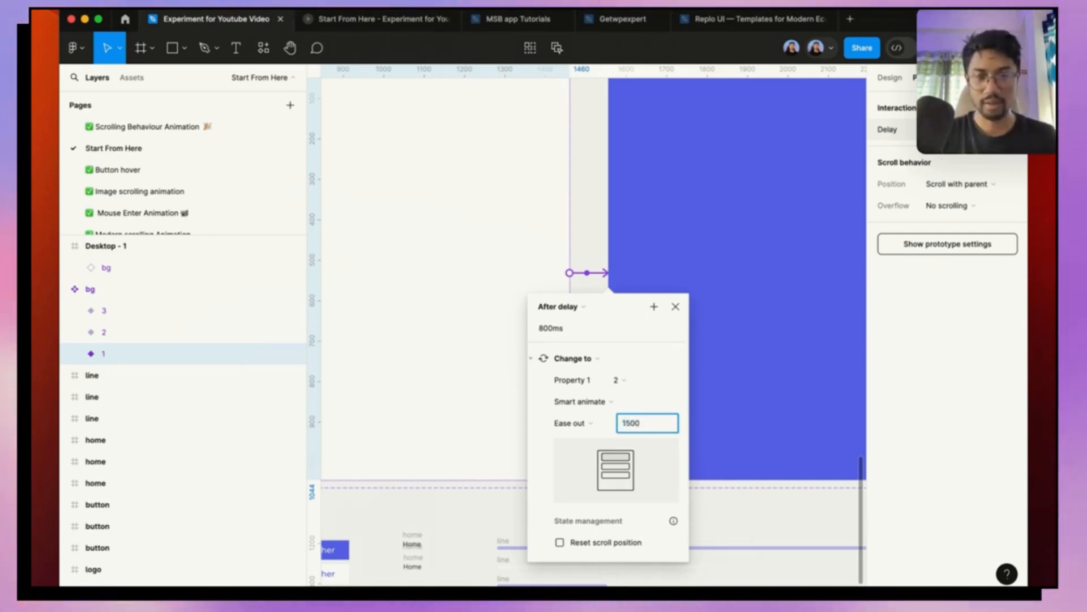
{"action": "left_click", "coordinate": [676, 307]}
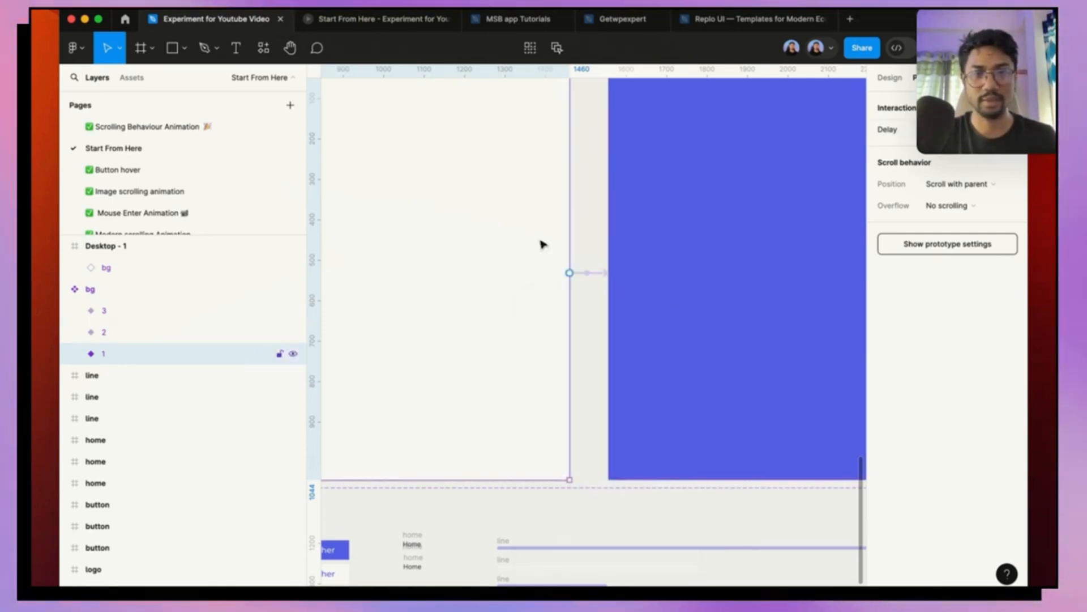
Step: Review the settings of bg variant 1's After delay interaction
{"action": "scroll", "coordinate": [503, 223], "scroll_direction": "down", "scroll_amount": 5}
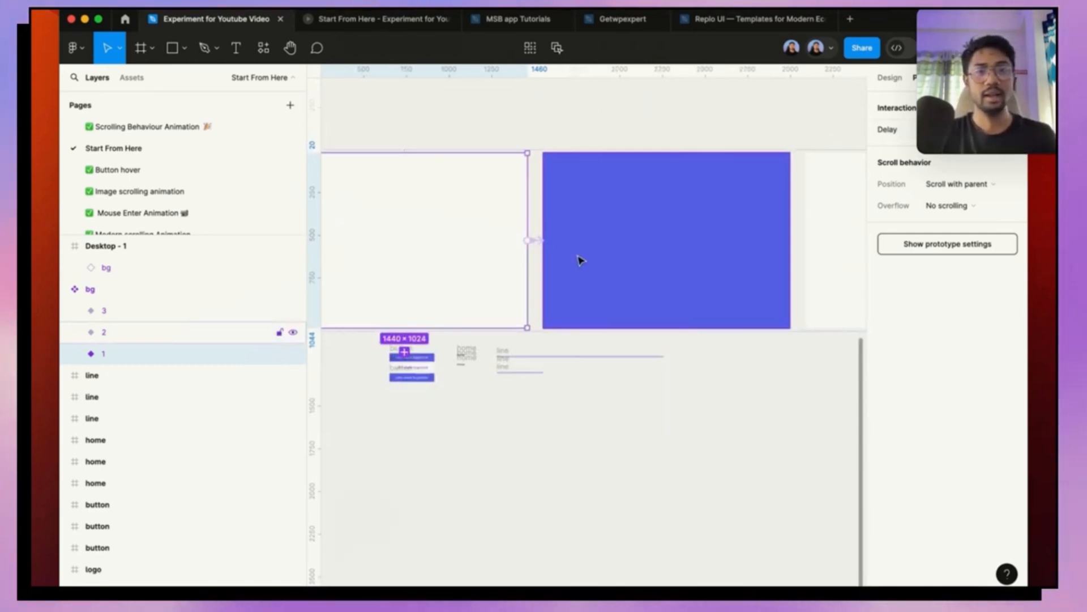
{"action": "left_click", "coordinate": [913, 137]}
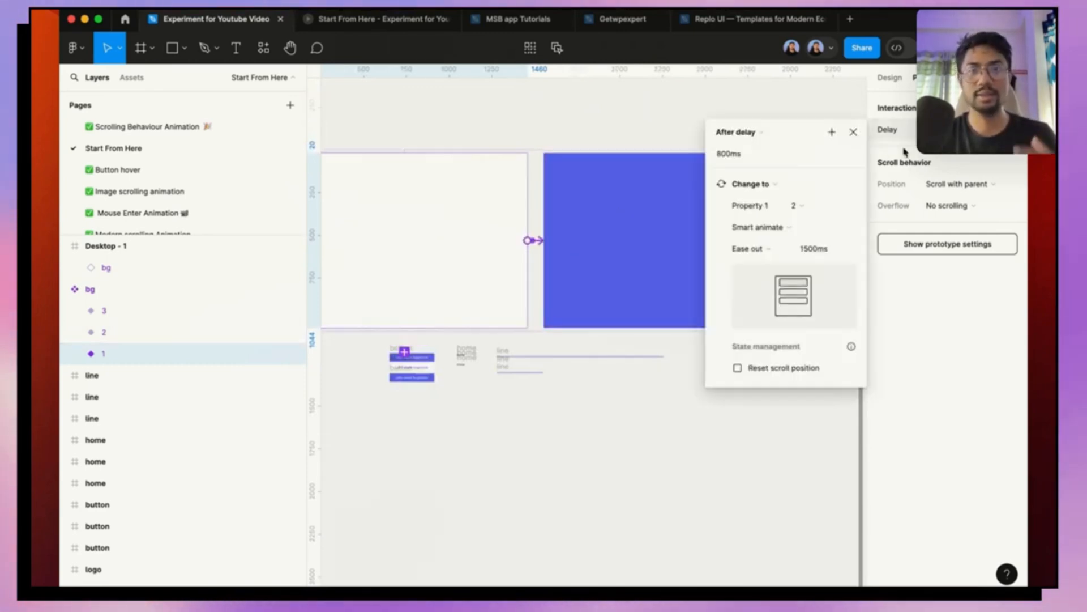
{"action": "left_click", "coordinate": [853, 132]}
Step: Link the blue bg variant 2 to variant 3 with an interaction triggered After delay
{"action": "scroll", "coordinate": [591, 244], "scroll_direction": "down", "scroll_amount": 3}
{"action": "scroll", "coordinate": [614, 255], "scroll_direction": "right", "scroll_amount": 2}
{"action": "left_click", "coordinate": [582, 236]}
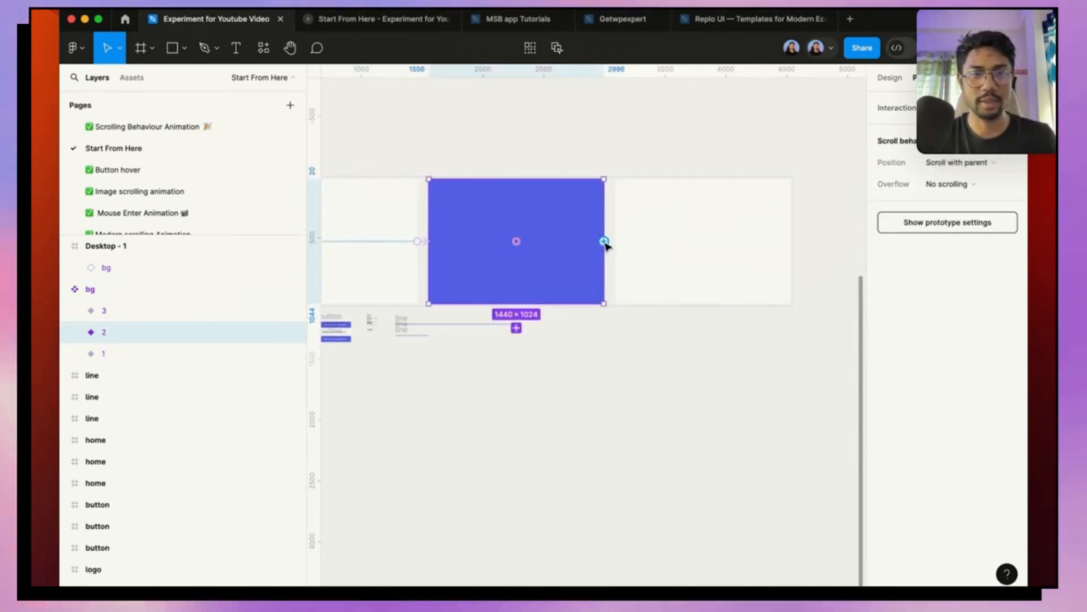
{"action": "left_click_drag", "start_coordinate": [604, 242], "coordinate": [626, 253]}
{"action": "left_click", "coordinate": [561, 274]}
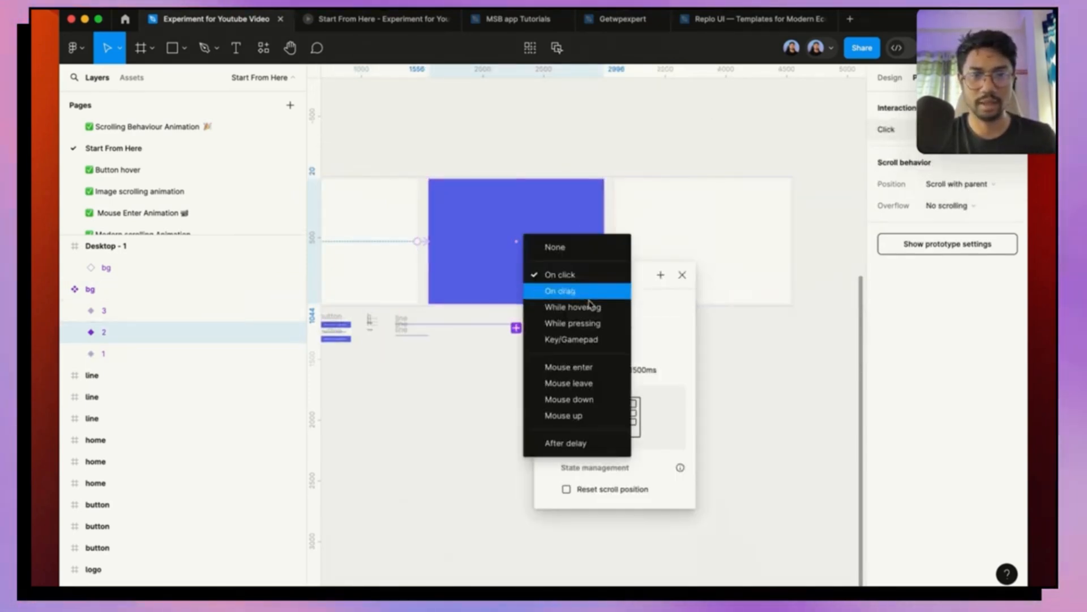
{"action": "left_click", "coordinate": [560, 443]}
Step: Keep Property 1 at 3 for the variant 2 interaction and set its transition duration to 2000 ms
{"action": "left_click", "coordinate": [638, 348]}
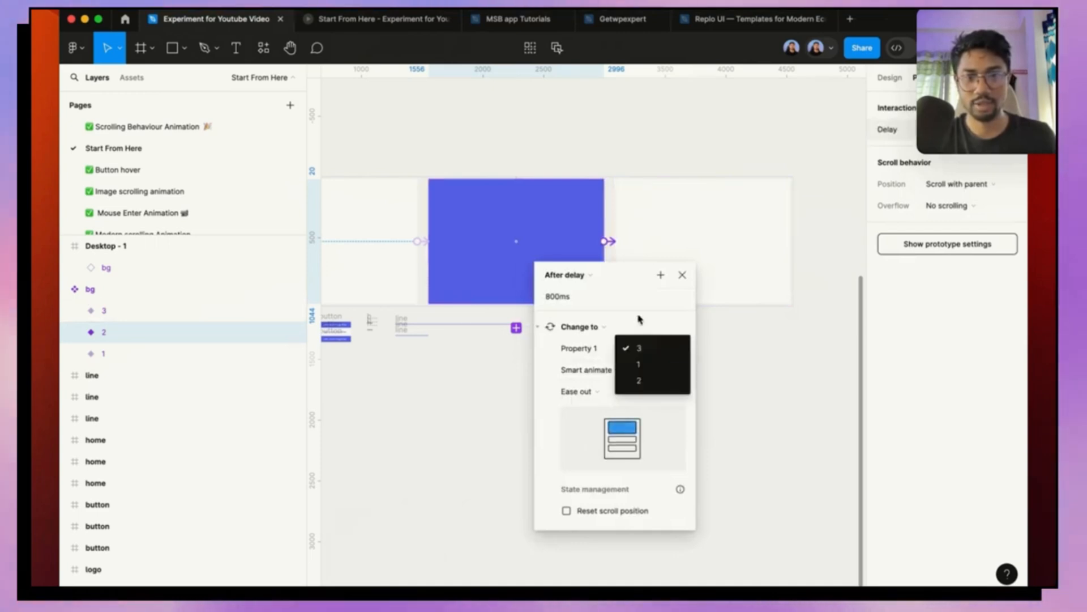
{"action": "left_click", "coordinate": [638, 347]}
{"action": "type", "text": "2000"}
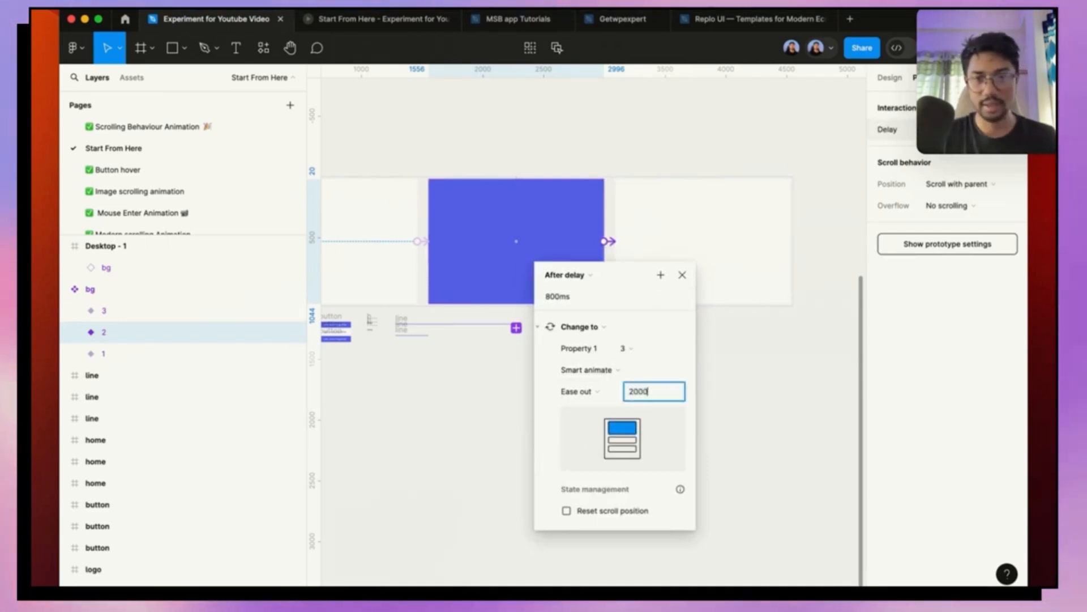
{"action": "left_click", "coordinate": [730, 470]}
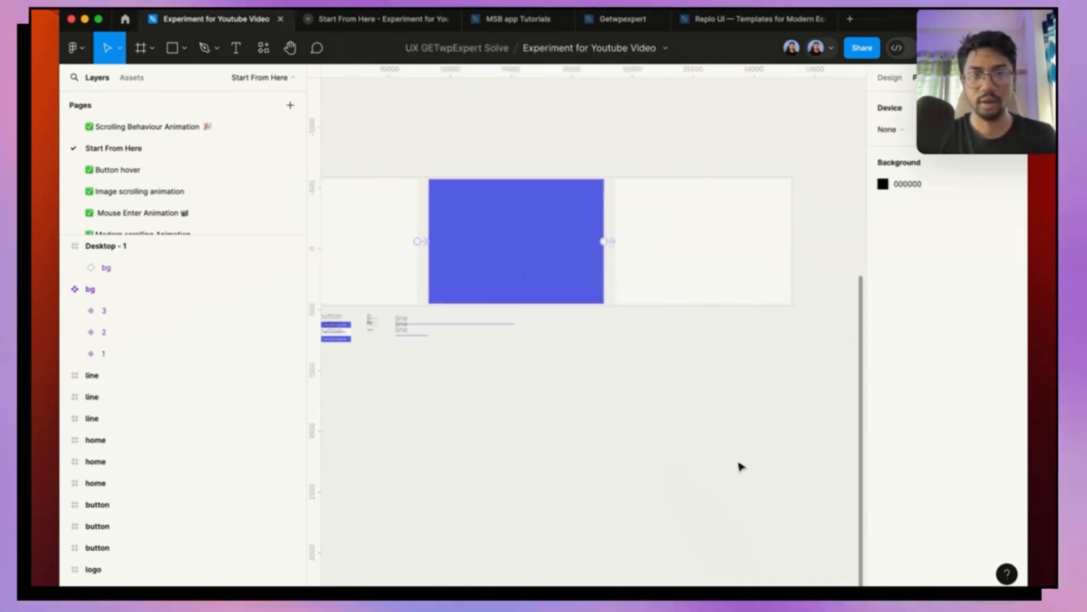
Step: Close the old prototype preview, preview the Desktop - 1 frame again, and return to the design file
{"action": "scroll", "coordinate": [731, 315], "scroll_direction": "down", "scroll_amount": 5}
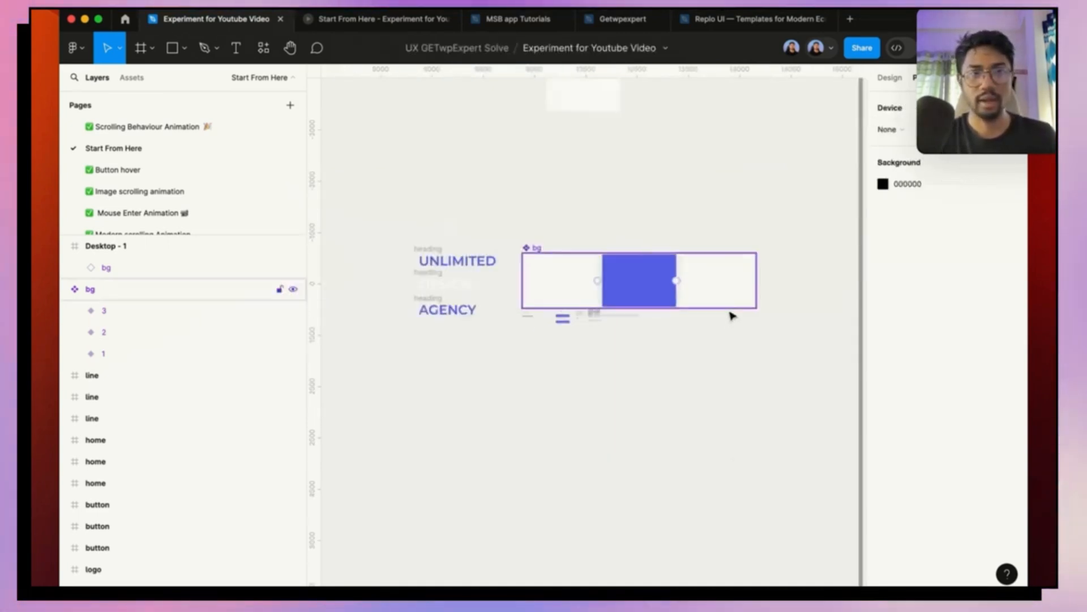
{"action": "left_click", "coordinate": [449, 21]}
{"action": "scroll", "coordinate": [522, 130], "scroll_direction": "up", "scroll_amount": 3}
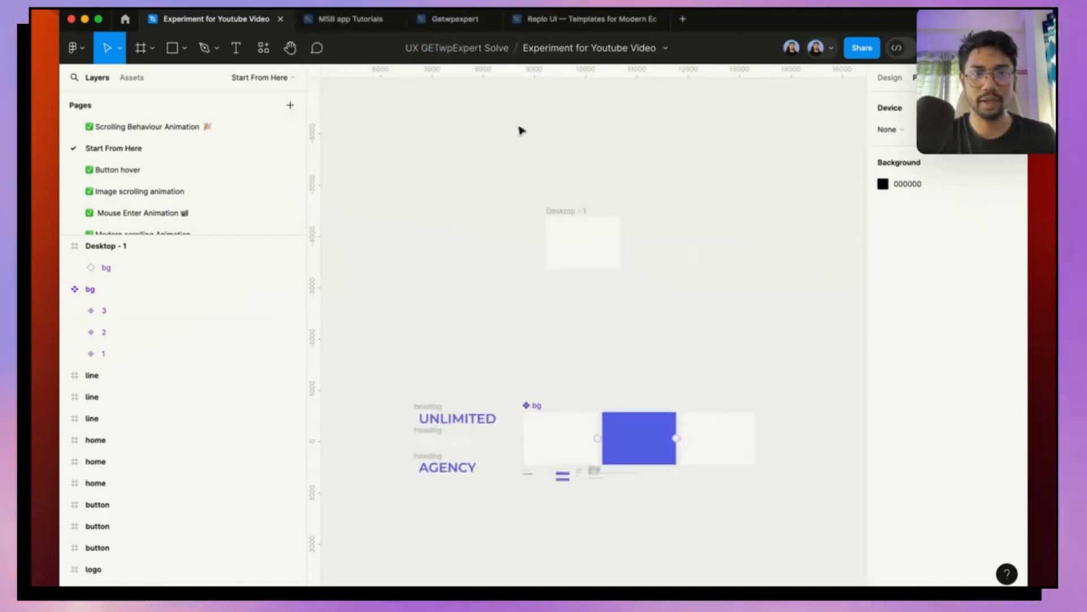
{"action": "left_click", "coordinate": [565, 211]}
{"action": "left_click", "coordinate": [944, 49]}
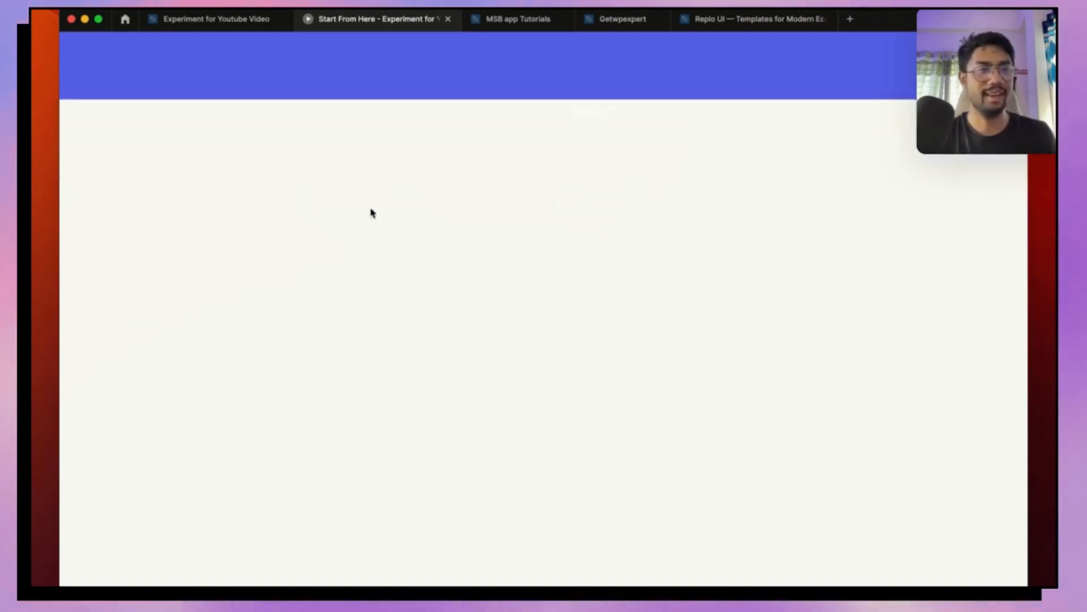
{"action": "left_click", "coordinate": [211, 22]}
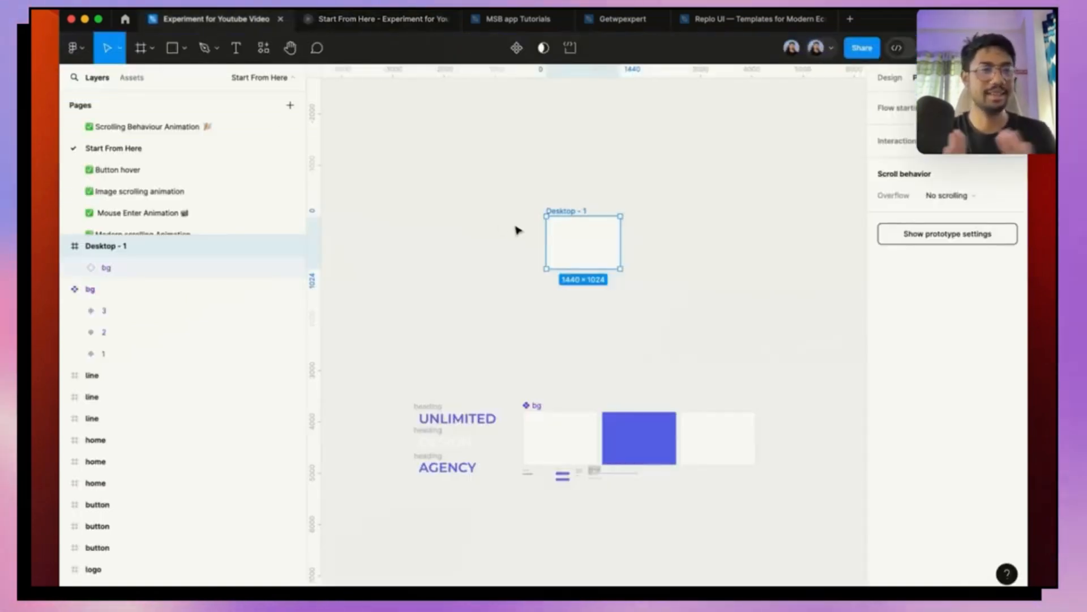
Step: Combine the three heading frames UNLIMITED, DESIGN and AGENCY into one component set
{"action": "scroll", "coordinate": [662, 365], "scroll_direction": "down", "scroll_amount": 5}
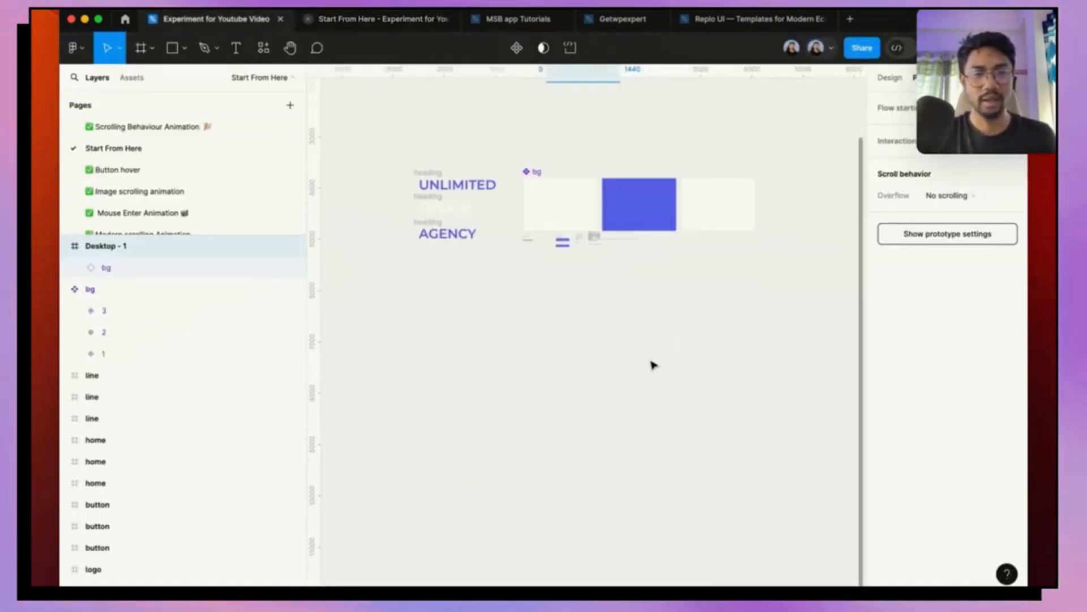
{"action": "scroll", "coordinate": [409, 218], "scroll_direction": "up", "scroll_amount": 5}
{"action": "scroll", "coordinate": [483, 243], "scroll_direction": "down", "scroll_amount": 1}
{"action": "left_click_drag", "start_coordinate": [423, 106], "coordinate": [587, 310]}
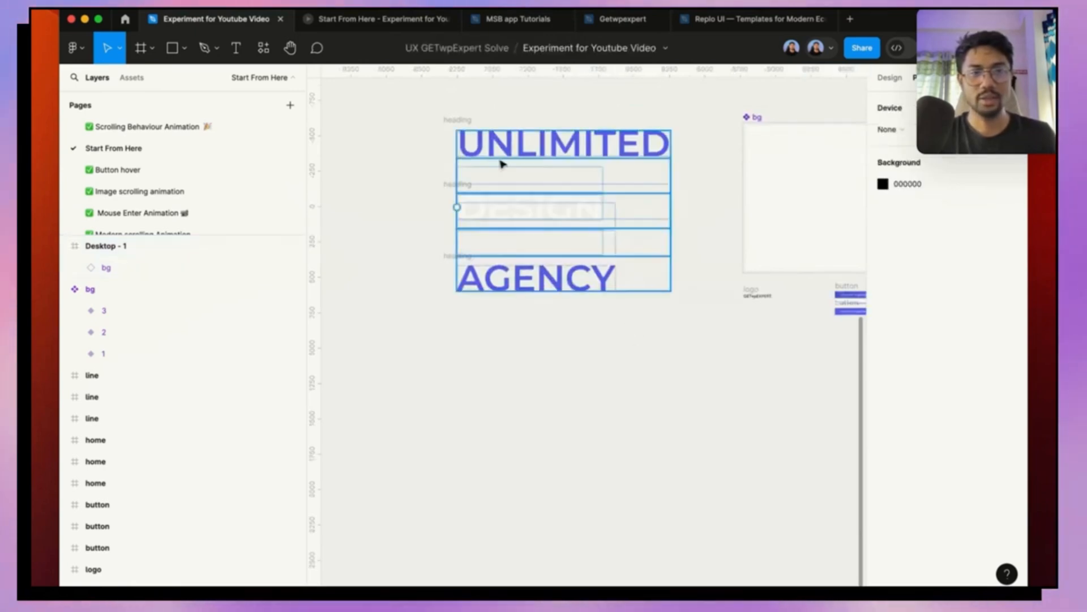
{"action": "left_click", "coordinate": [465, 122]}
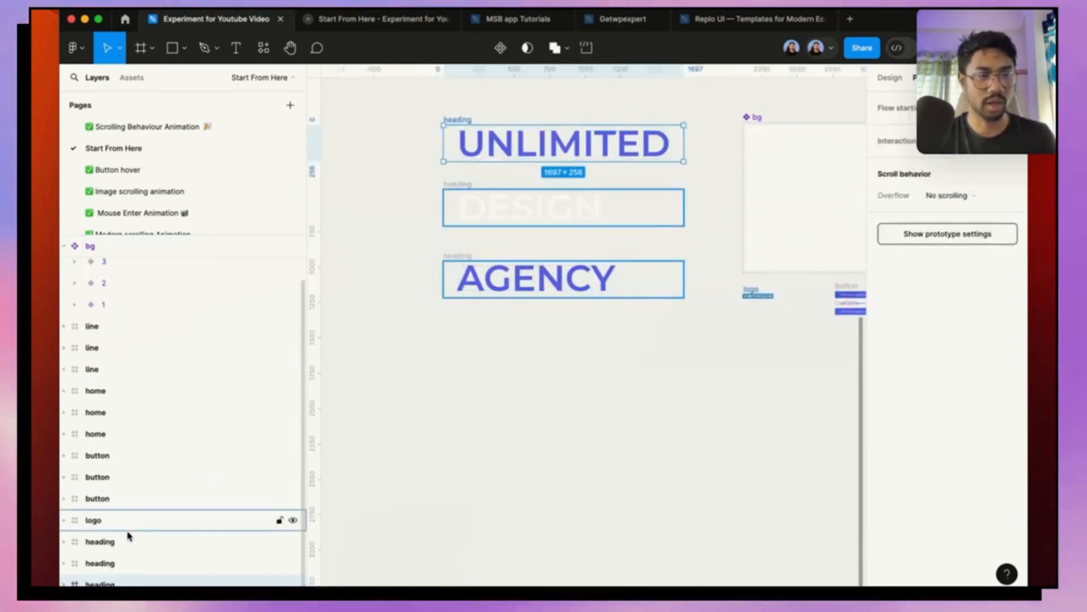
{"action": "left_click", "coordinate": [112, 543], "text": "shift"}
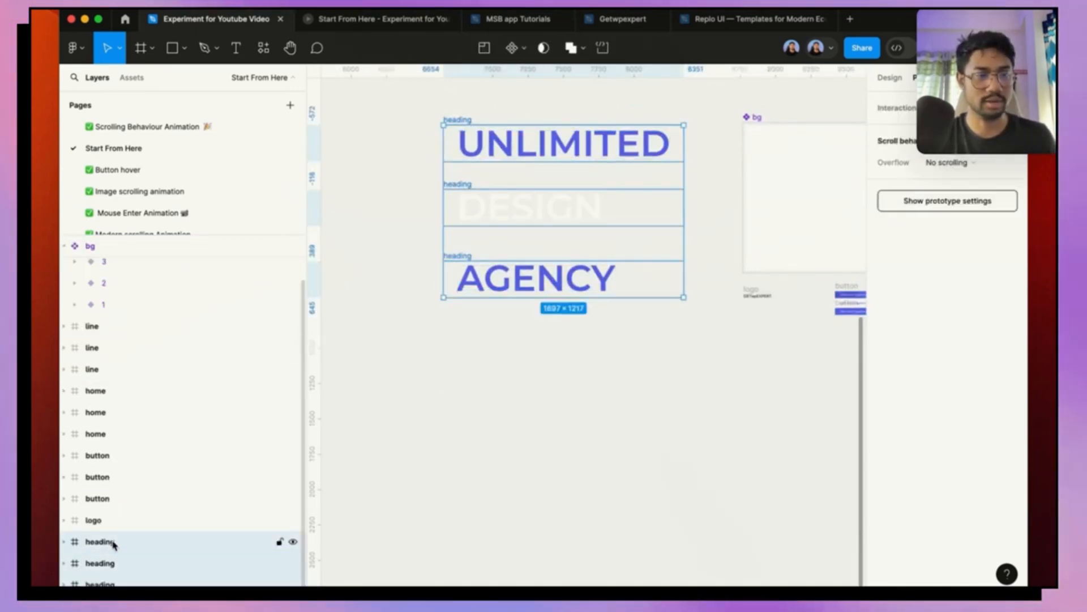
{"action": "left_click", "coordinate": [513, 48]}
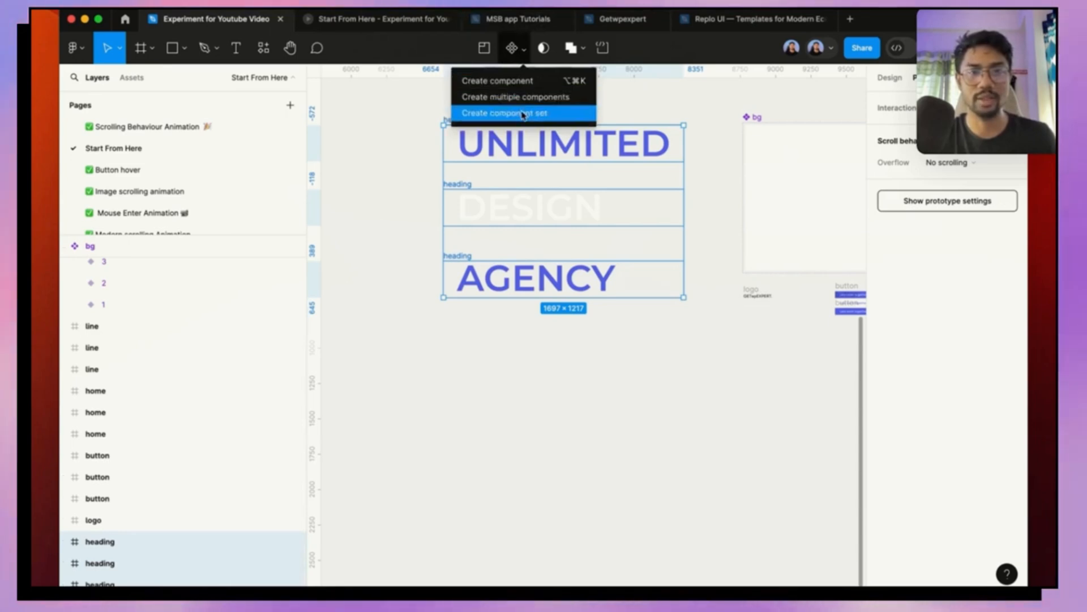
{"action": "left_click", "coordinate": [509, 113]}
Step: Rename the heading variants' Property 1 values to 1 for UNLIMITED, 2 for DESIGN and 3 for AGENCY
{"action": "left_click", "coordinate": [541, 147]}
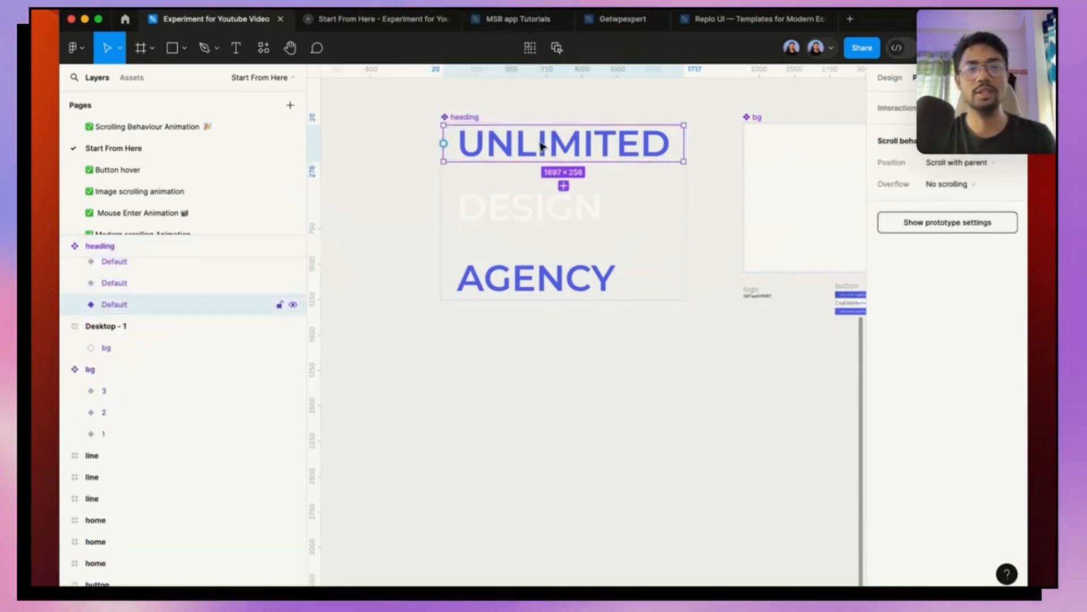
{"action": "double_click", "coordinate": [150, 306]}
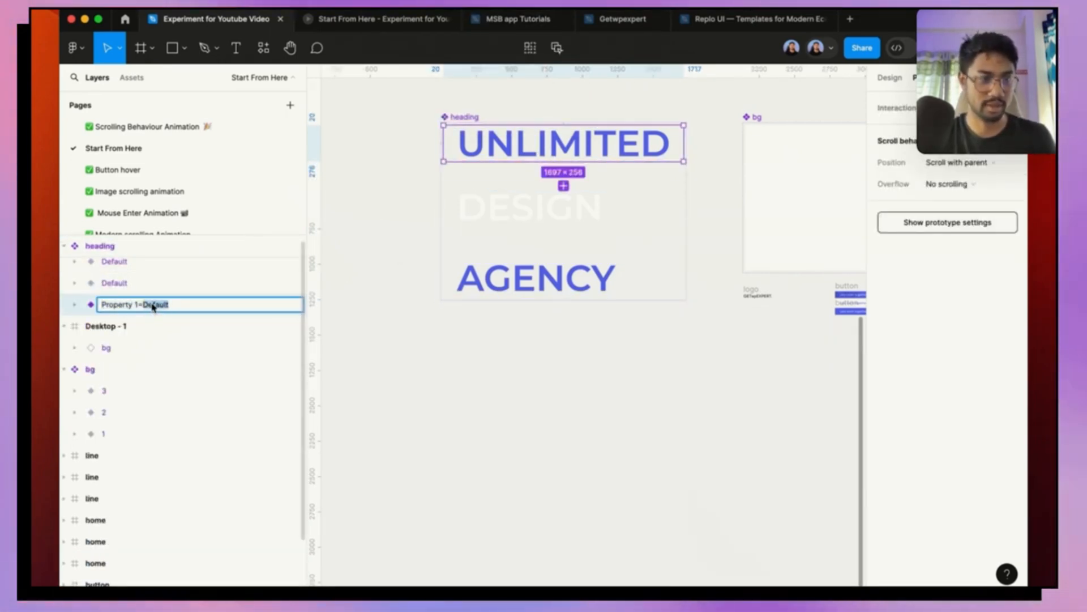
{"action": "type", "text": "1"}
{"action": "double_click", "coordinate": [163, 289]}
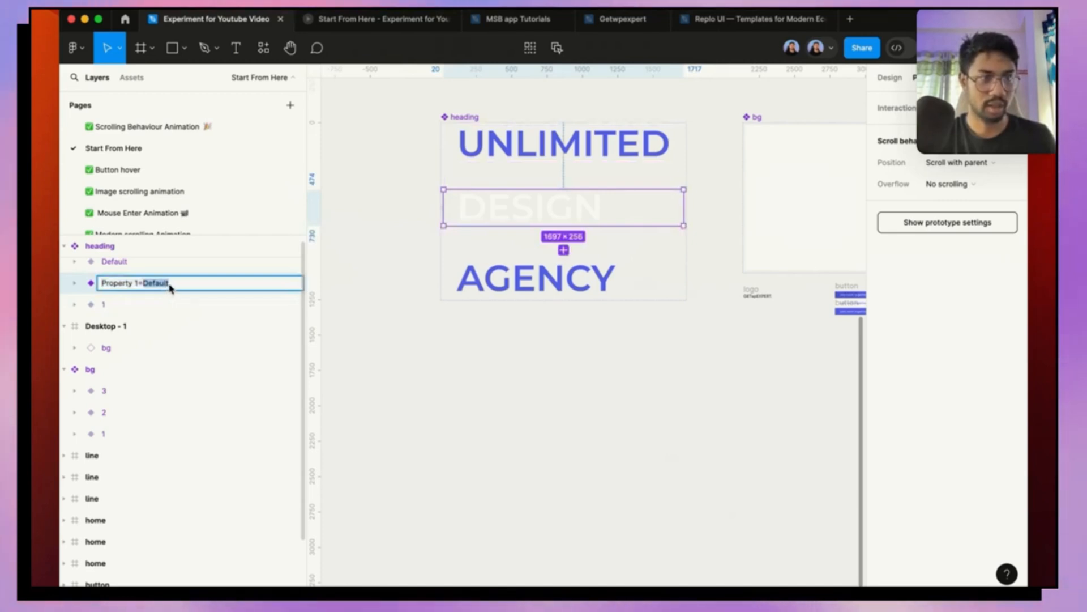
{"action": "type", "text": "2"}
{"action": "double_click", "coordinate": [168, 267]}
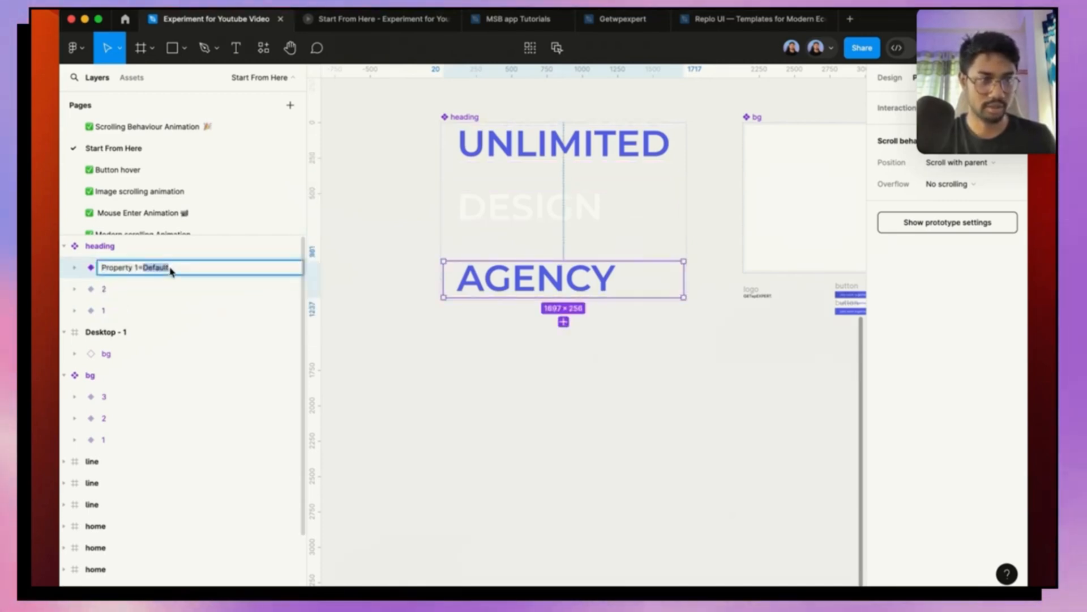
{"action": "type", "text": "3"}
{"action": "left_click", "coordinate": [451, 405]}
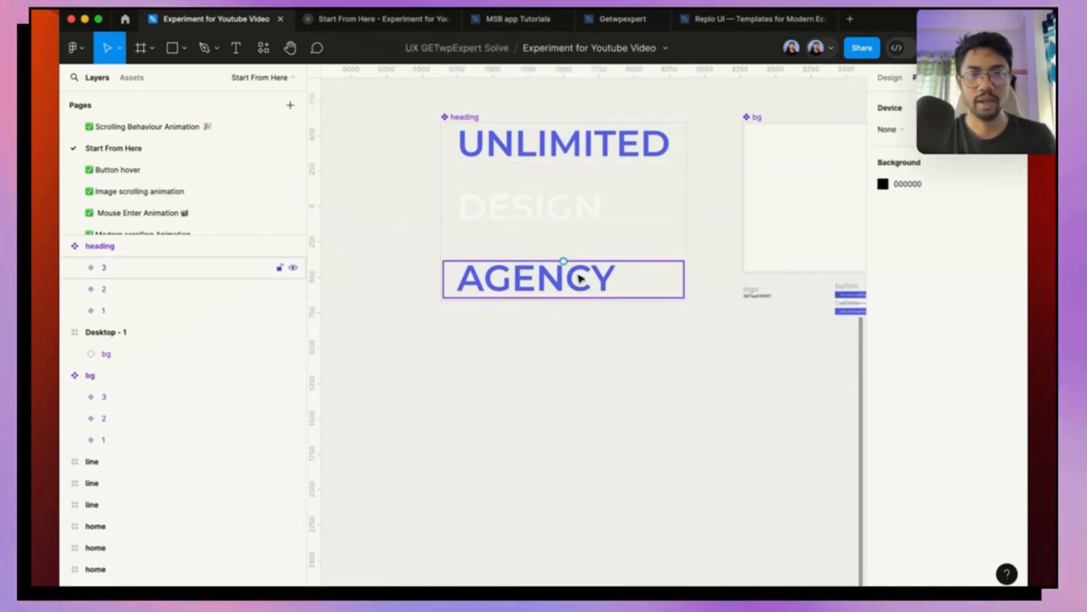
Step: Link the UNLIMITED heading variant to the DESIGN variant with an After delay trigger of 800 ms and a 1200 ms Smart animate transition
{"action": "left_click", "coordinate": [554, 159]}
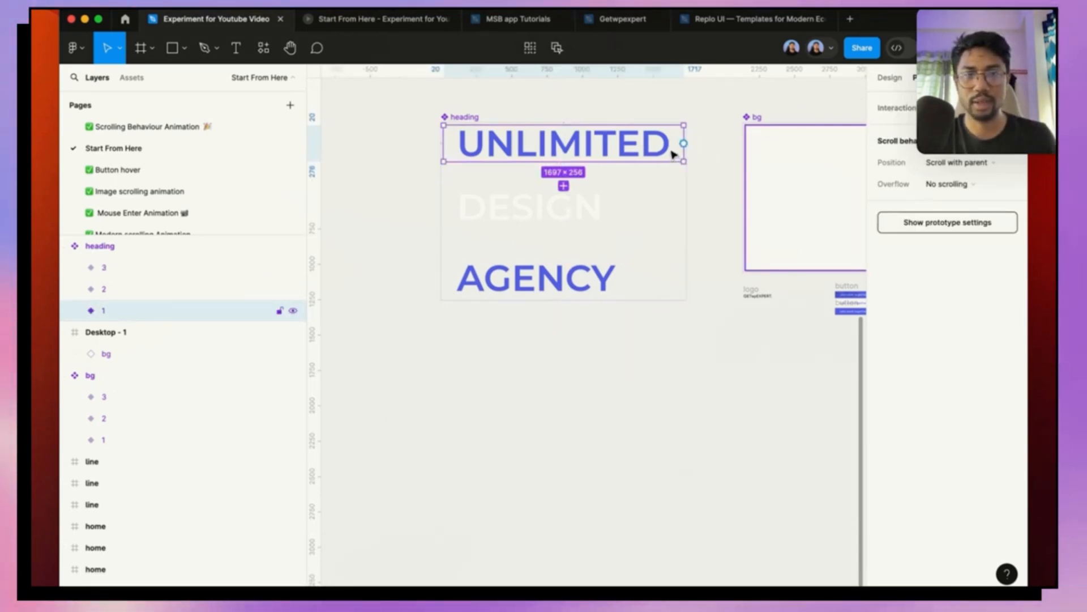
{"action": "left_click_drag", "start_coordinate": [684, 144], "coordinate": [604, 208]}
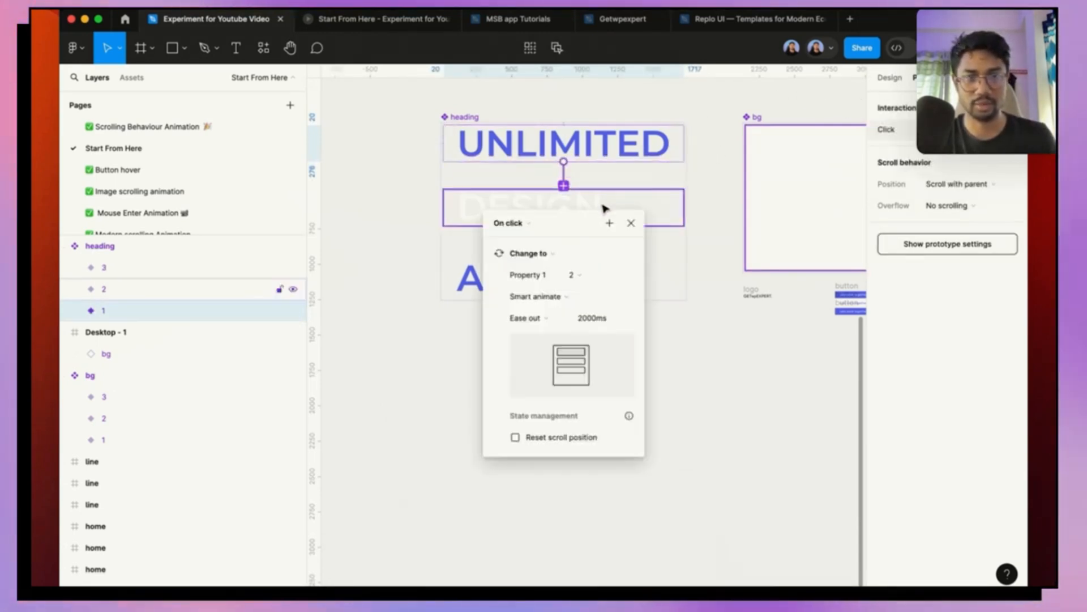
{"action": "left_click", "coordinate": [525, 226]}
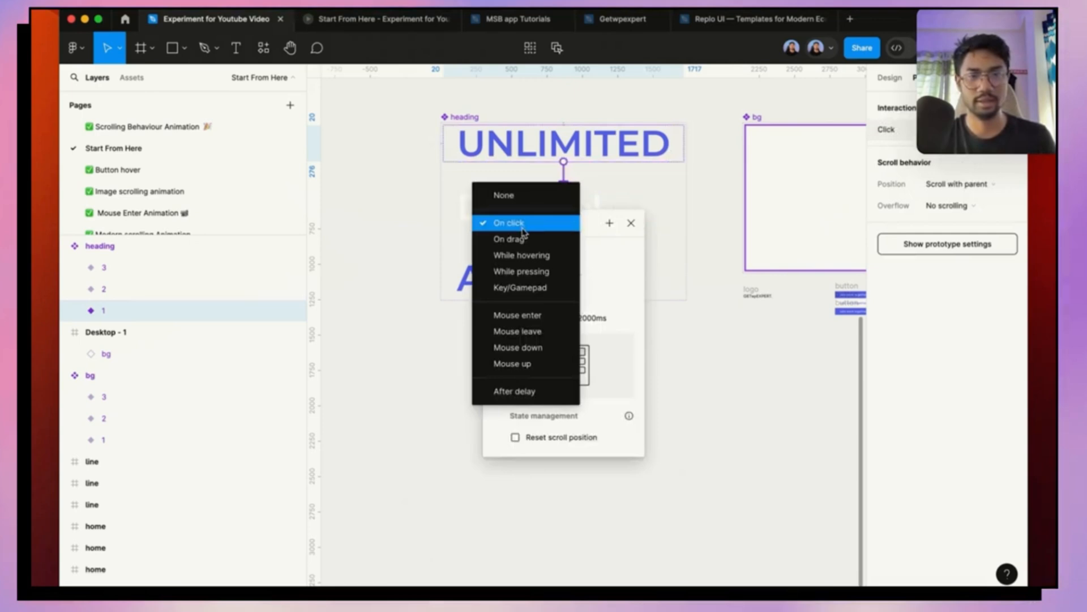
{"action": "left_click", "coordinate": [517, 389]}
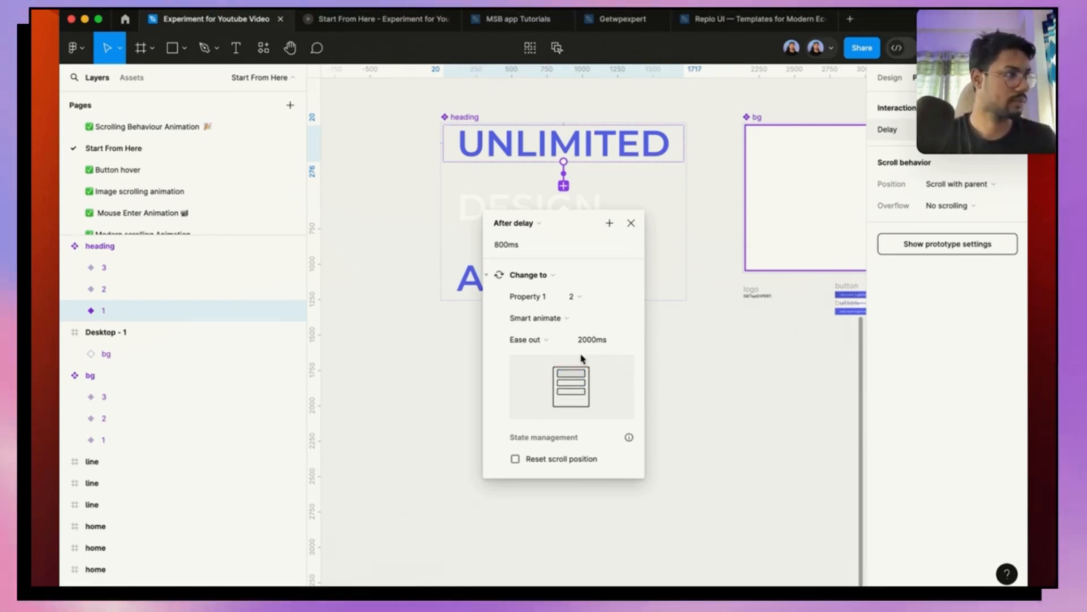
{"action": "left_click", "coordinate": [601, 342]}
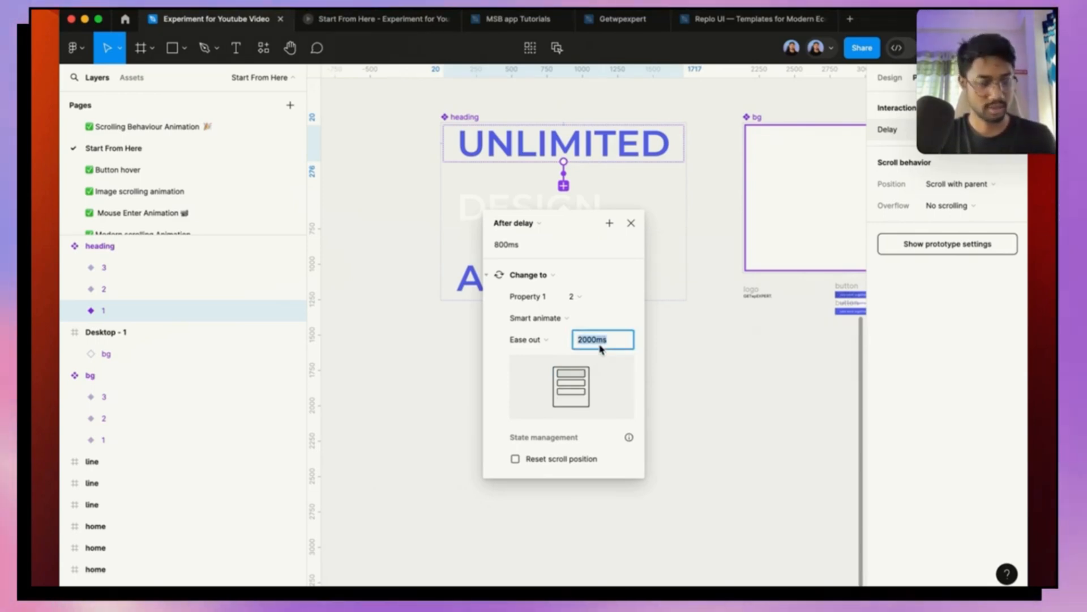
{"action": "type", "text": "1200"}
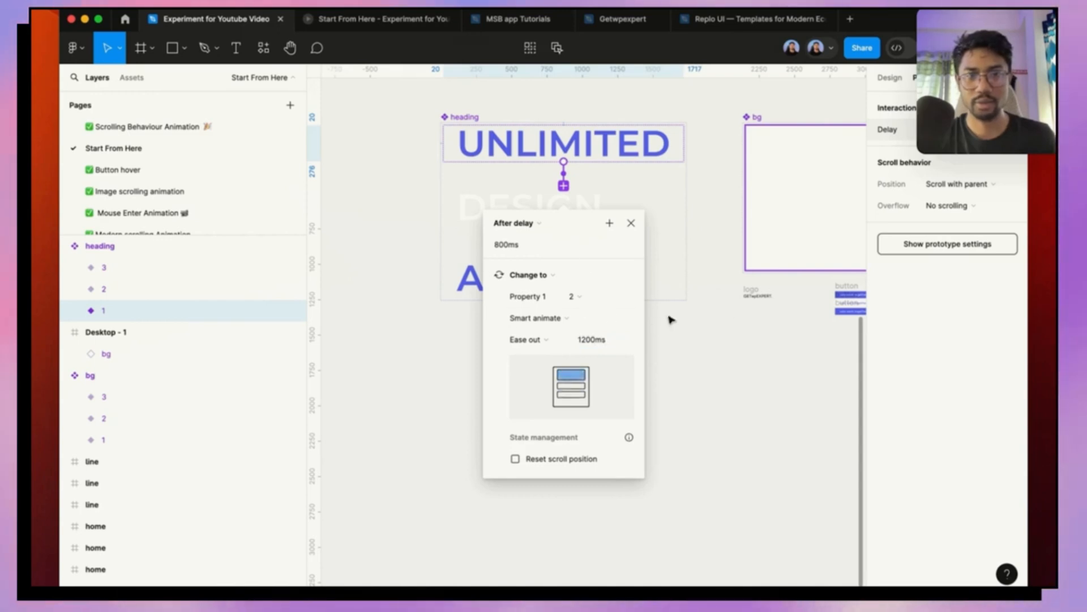
{"action": "left_click", "coordinate": [630, 225]}
Step: Link the DESIGN heading variant to the AGENCY variant with an After delay trigger of 800 ms and a 1200 ms Smart animate transition
{"action": "left_click", "coordinate": [607, 211]}
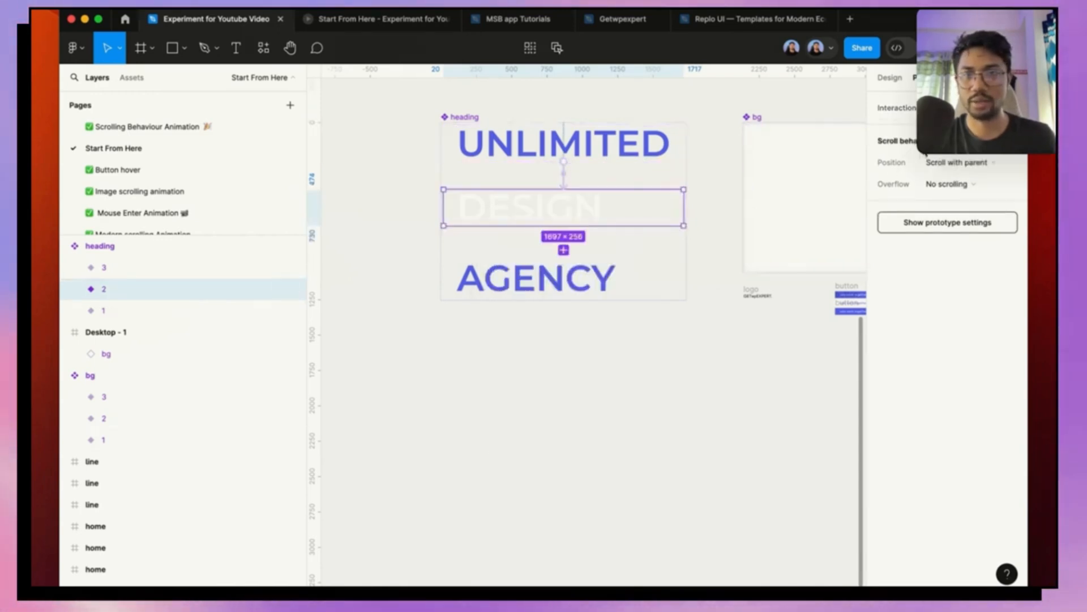
{"action": "left_click_drag", "start_coordinate": [685, 209], "coordinate": [605, 280]}
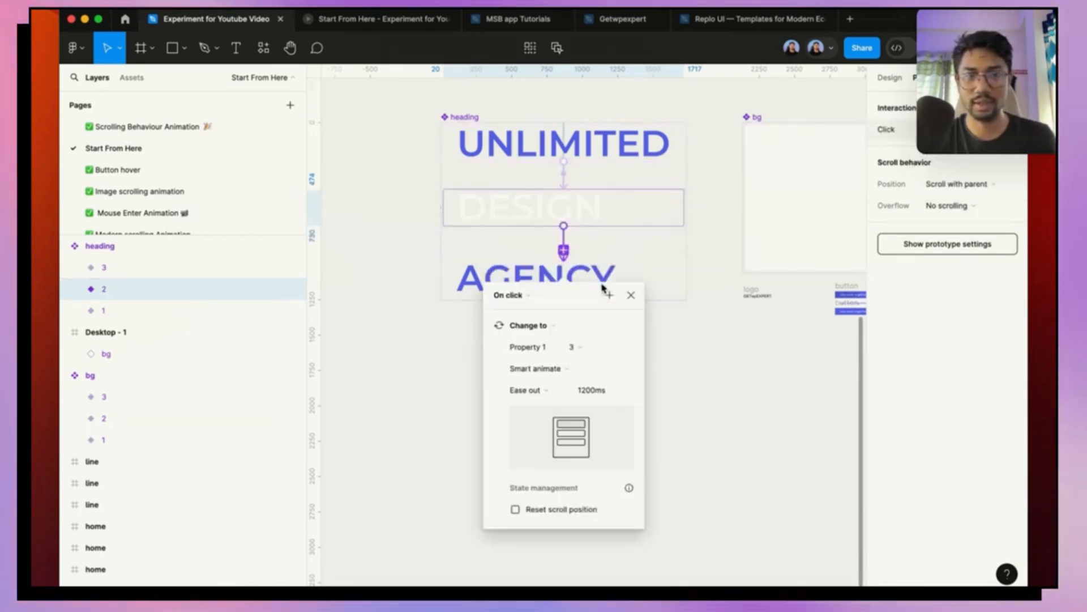
{"action": "left_click", "coordinate": [513, 294]}
{"action": "left_click", "coordinate": [516, 462]}
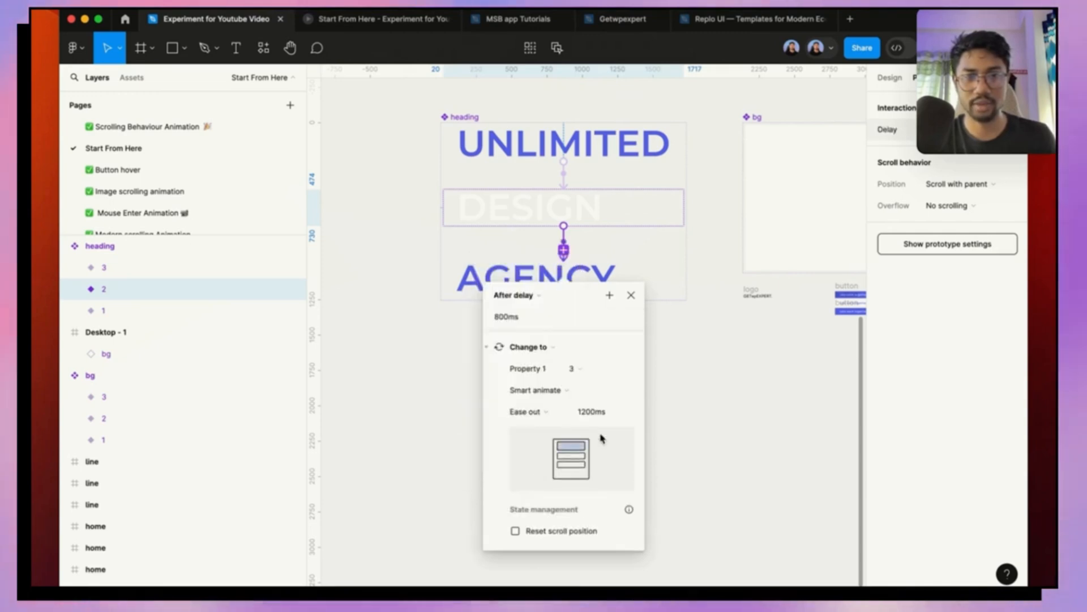
{"action": "left_click", "coordinate": [631, 295]}
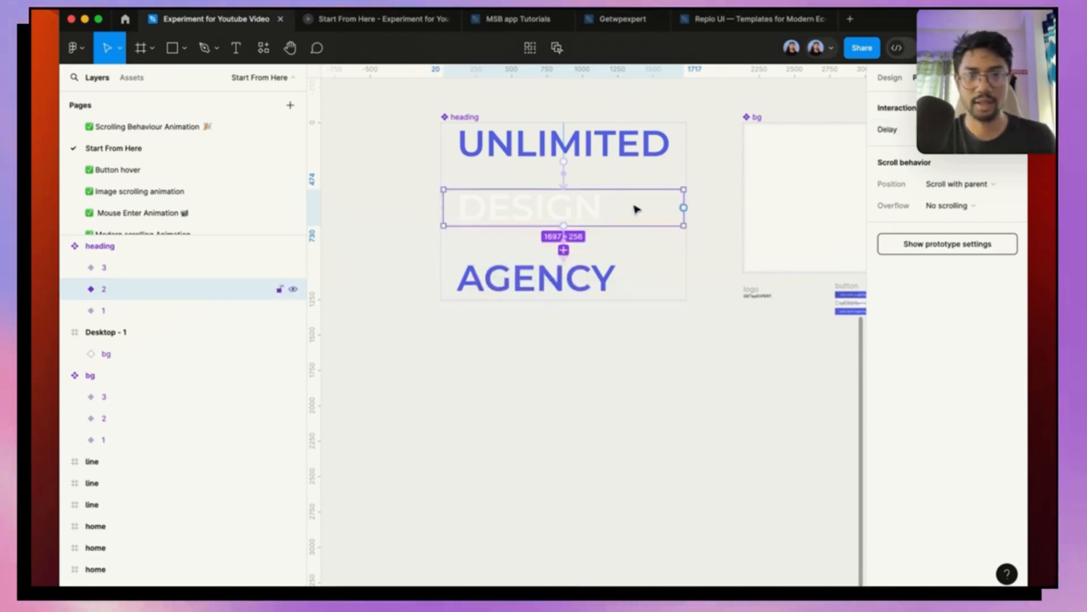
Step: Check the delay and animation settings of the UNLIMITED heading variant's interaction
{"action": "left_click", "coordinate": [633, 149]}
{"action": "left_click", "coordinate": [563, 169]}
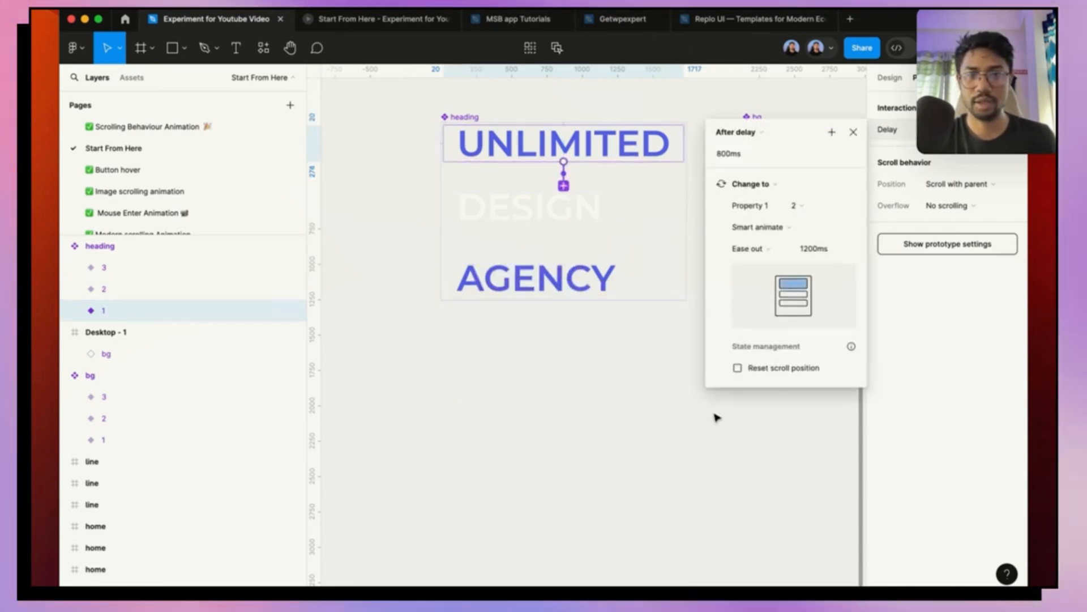
{"action": "left_click", "coordinate": [616, 407]}
Step: Place an instance of the AGENCY heading variant inside the Desktop - 1 frame and close the old prototype preview
{"action": "scroll", "coordinate": [507, 410], "scroll_direction": "down", "scroll_amount": 5}
{"action": "left_click", "coordinate": [559, 357]}
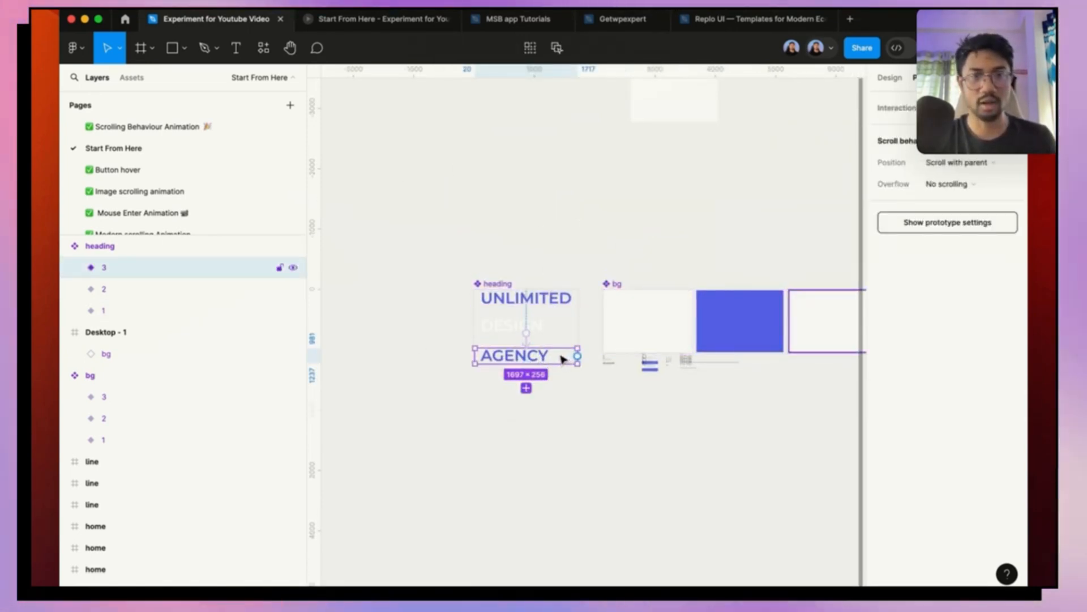
{"action": "left_click_drag", "start_coordinate": [568, 358], "coordinate": [617, 160]}
{"action": "scroll", "coordinate": [663, 167], "scroll_direction": "up", "scroll_amount": 3}
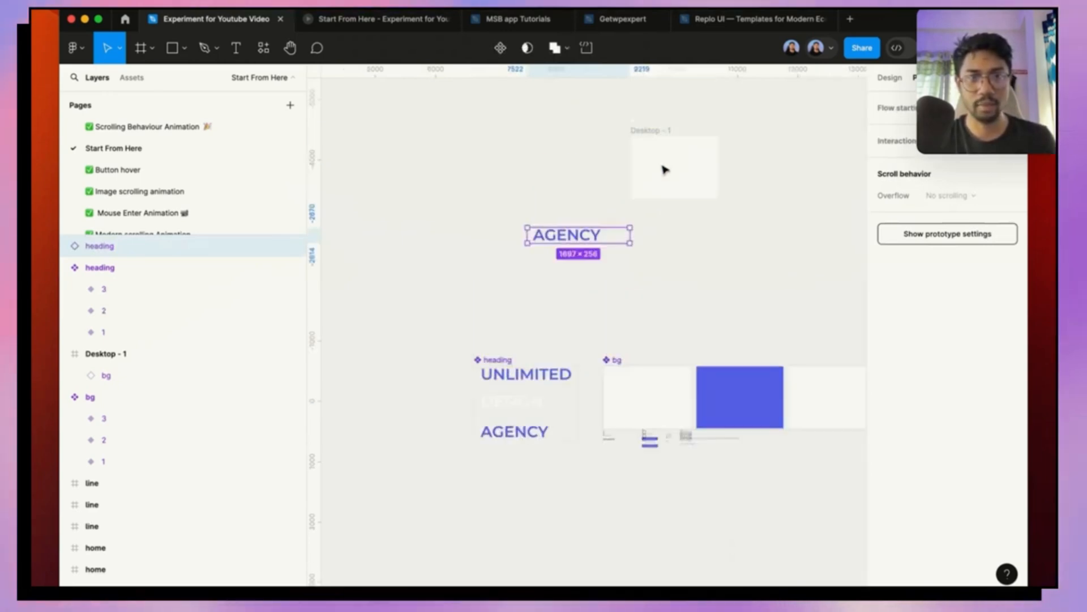
{"action": "key", "text": "Delete"}
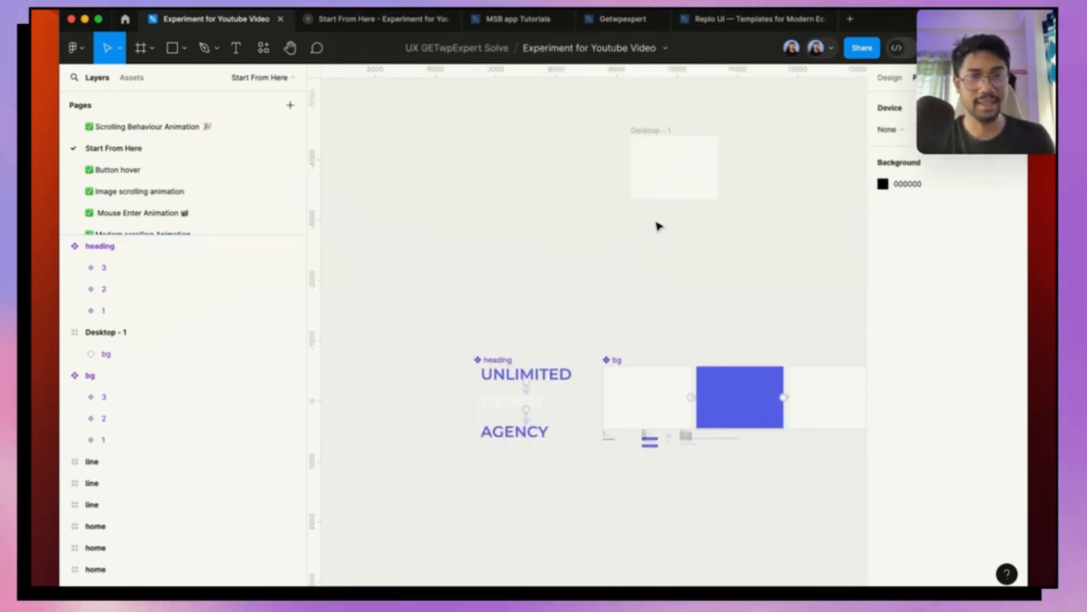
{"action": "left_click", "coordinate": [652, 131]}
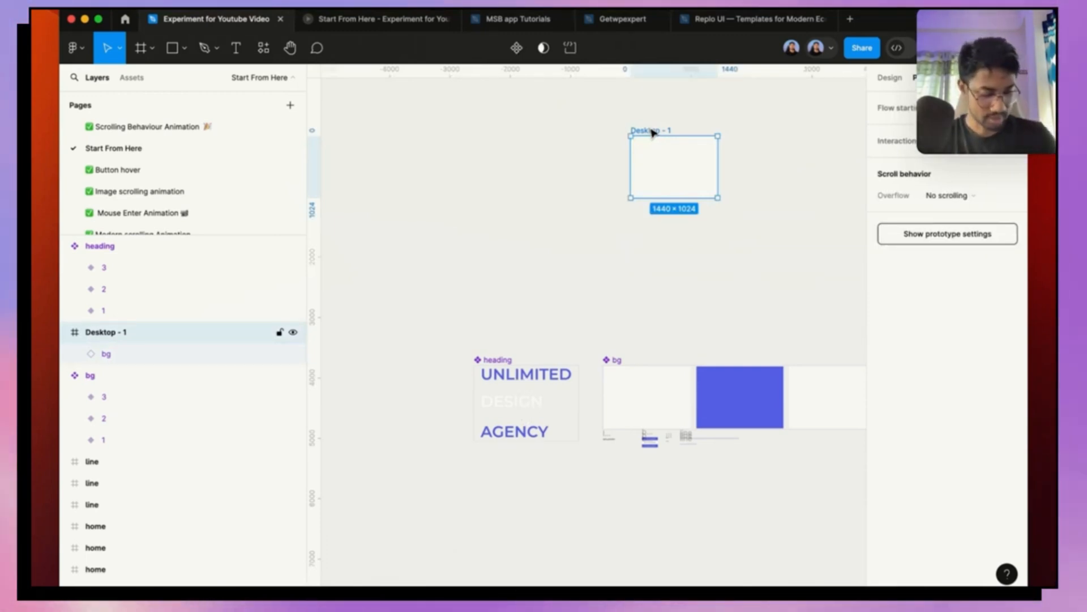
{"action": "key", "text": "ctrl+v"}
{"action": "scroll", "coordinate": [736, 170], "scroll_direction": "up", "scroll_amount": 3}
{"action": "scroll", "coordinate": [746, 150], "scroll_direction": "up", "scroll_amount": 2}
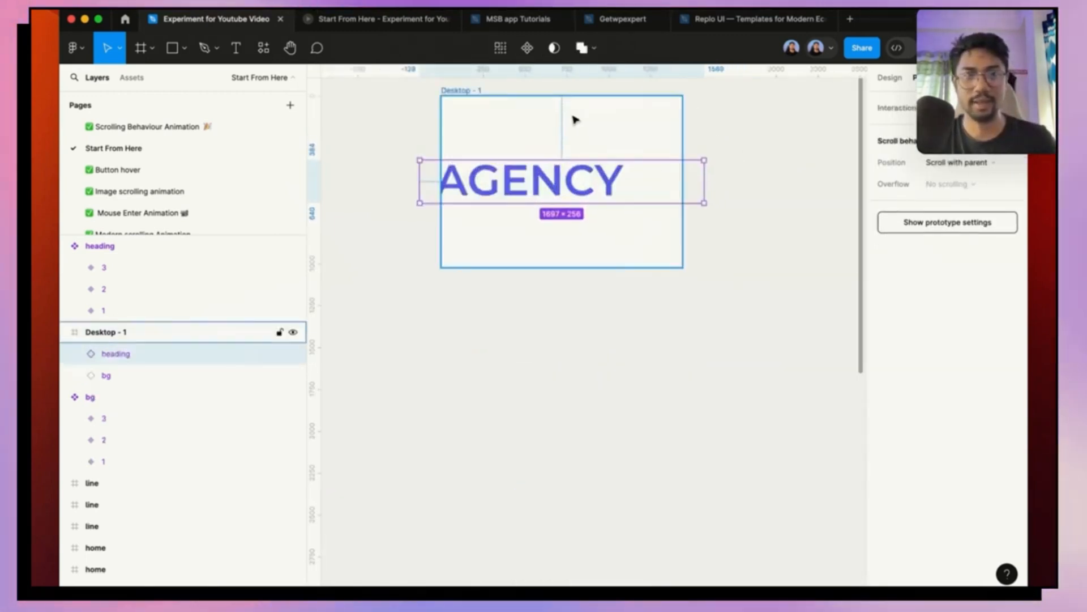
{"action": "left_click", "coordinate": [476, 91]}
{"action": "left_click", "coordinate": [447, 18]}
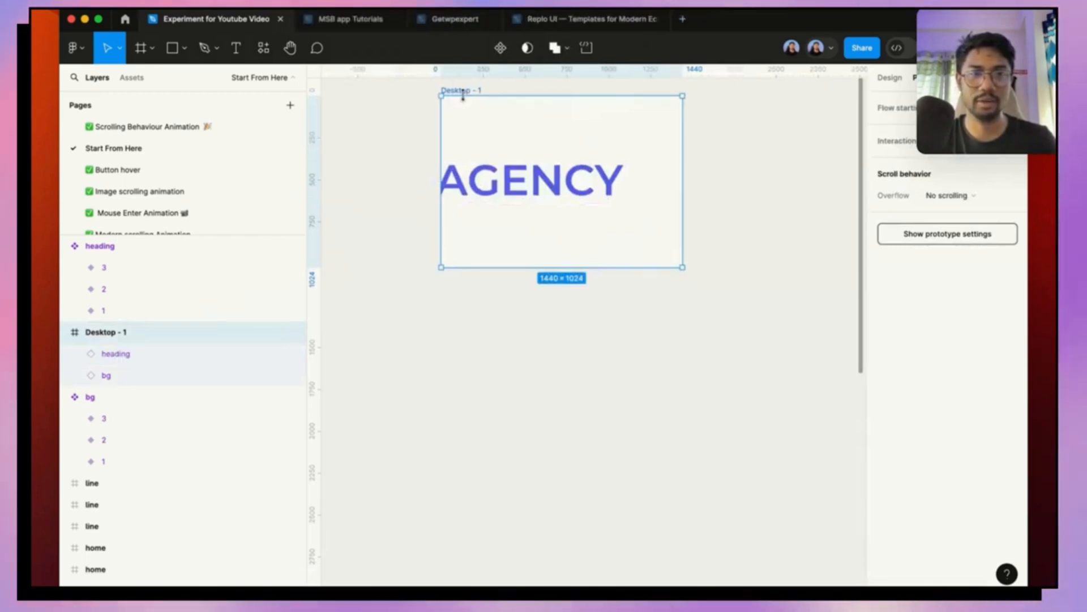
Step: Scale the heading instance down proportionally to about 1339 × 202 and center it vertically in the Desktop - 1 frame
{"action": "left_click", "coordinate": [116, 354]}
{"action": "left_click", "coordinate": [889, 79]}
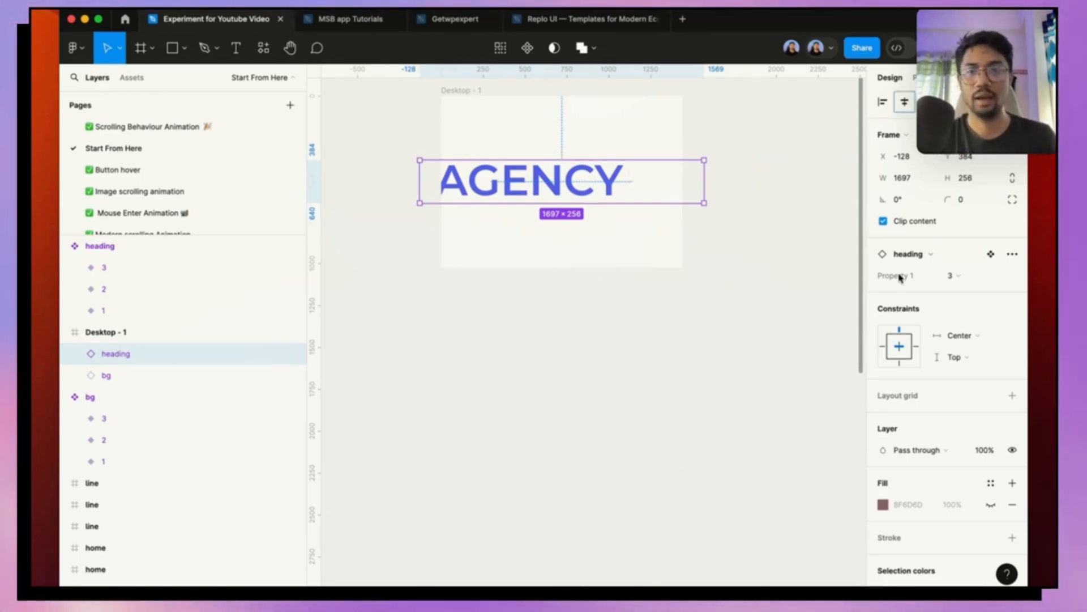
{"action": "left_click", "coordinate": [759, 254]}
{"action": "left_click", "coordinate": [623, 180]}
{"action": "key", "text": "k"}
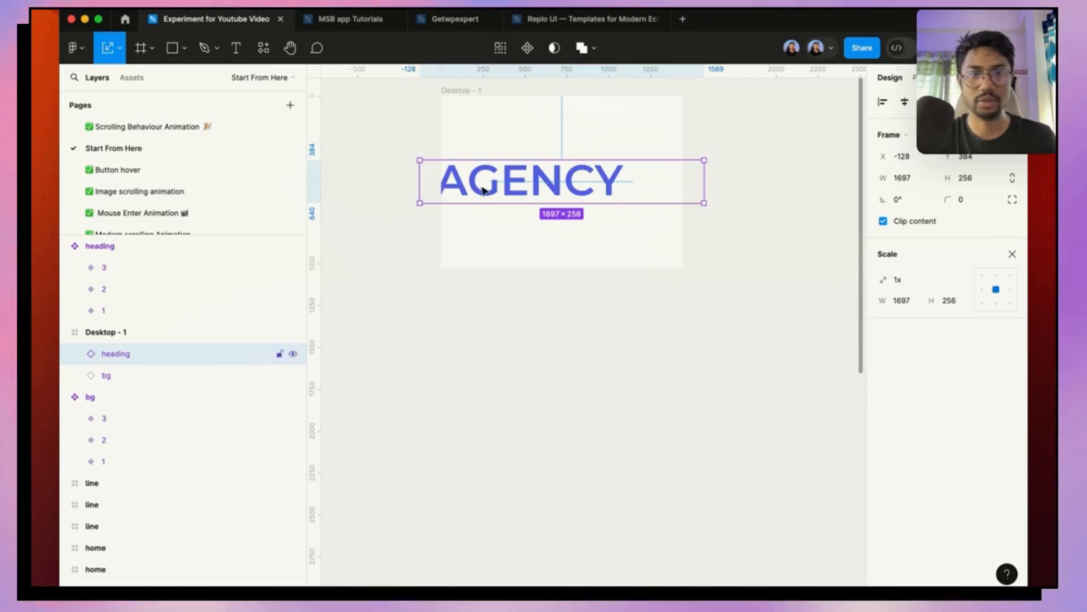
{"action": "left_click_drag", "start_coordinate": [420, 161], "coordinate": [463, 167]}
{"action": "left_click_drag", "start_coordinate": [704, 203], "coordinate": [674, 200]}
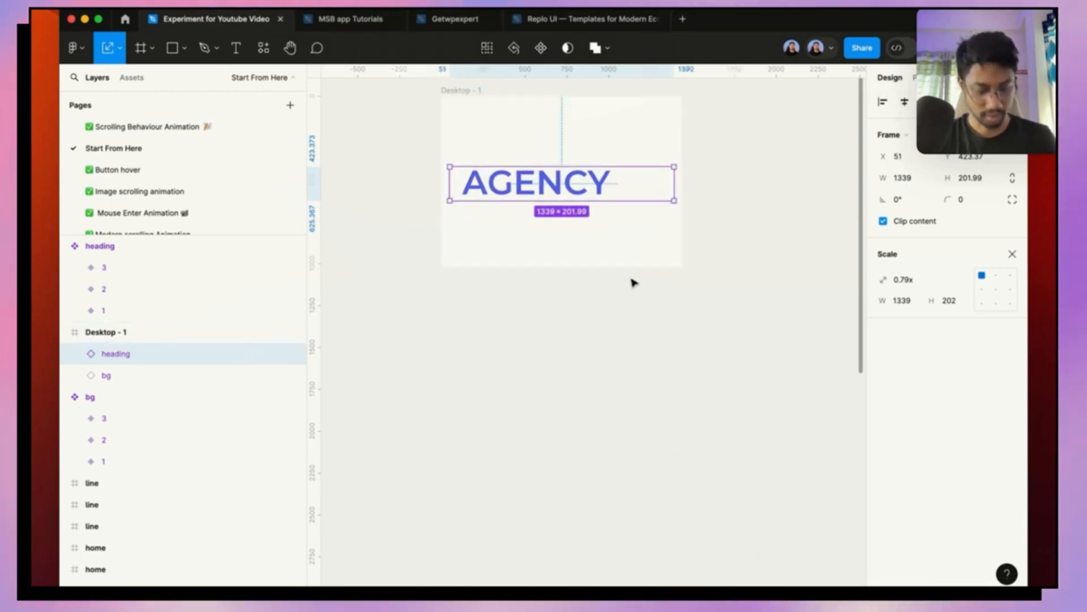
{"action": "left_click", "coordinate": [969, 102]}
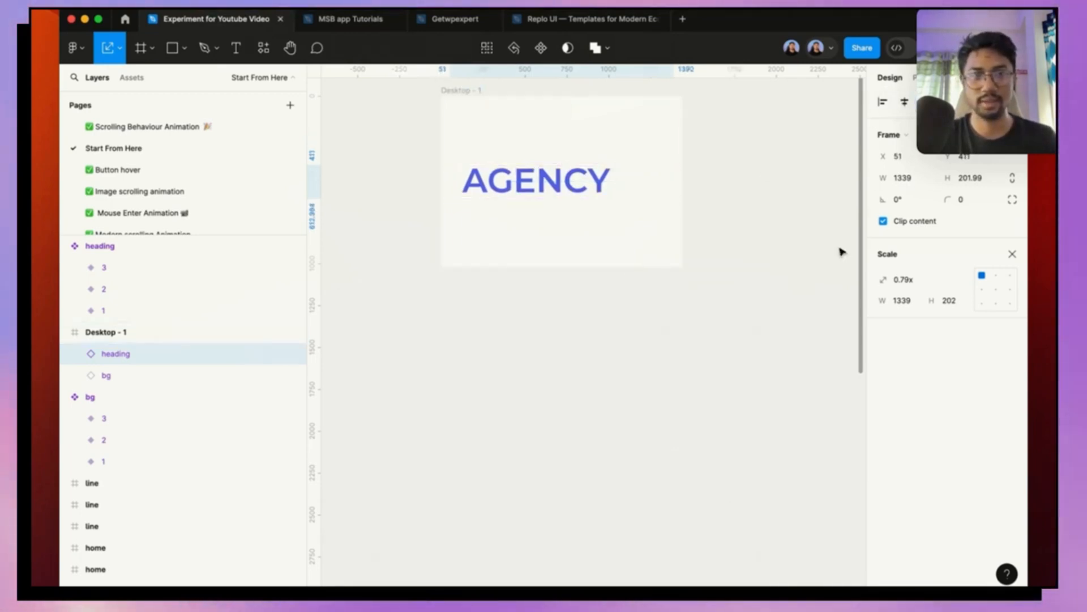
Step: Preview the Desktop - 1 frame with its heading and return to the design file
{"action": "left_click", "coordinate": [645, 232]}
{"action": "key", "text": "super+alt+Return"}
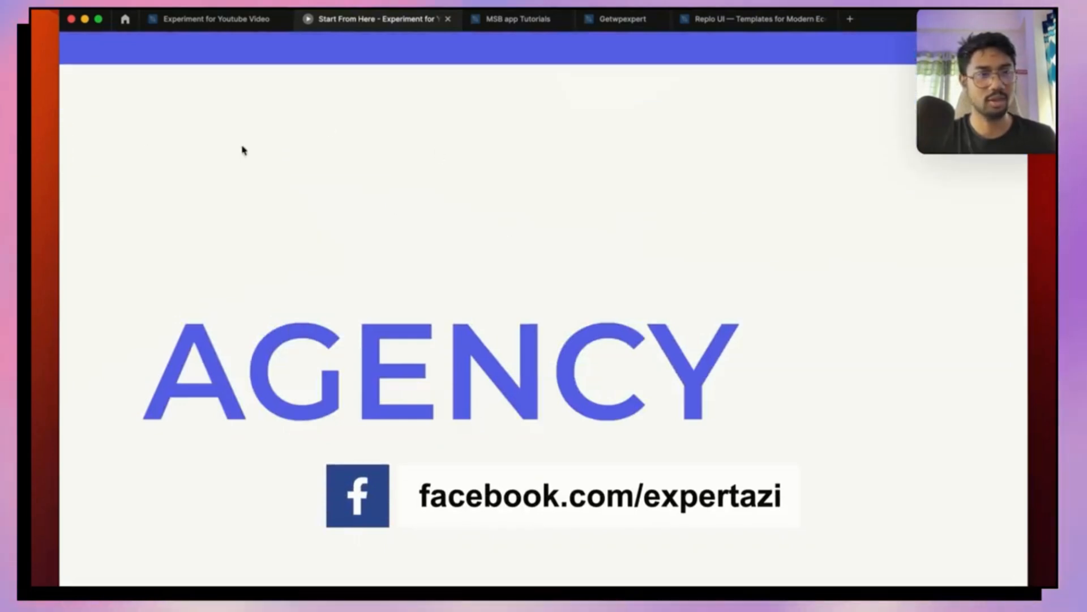
{"action": "left_click", "coordinate": [257, 23]}
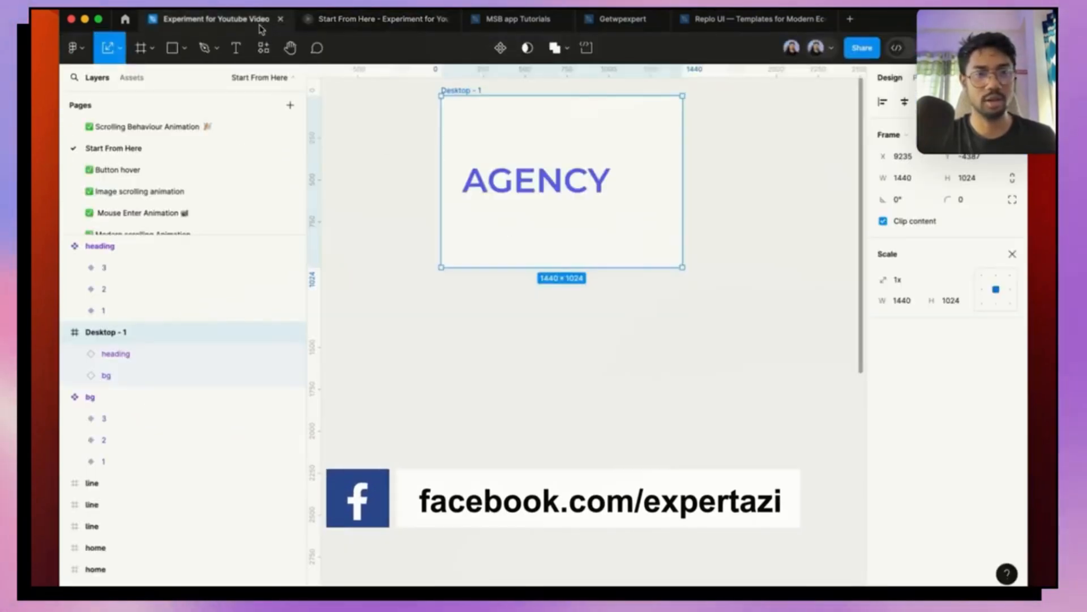
Step: Switch the heading instance in Desktop - 1 to the UNLIMITED variant by setting Property 1 to 1
{"action": "left_click", "coordinate": [150, 360]}
{"action": "scroll", "coordinate": [484, 278], "scroll_direction": "up", "scroll_amount": 5}
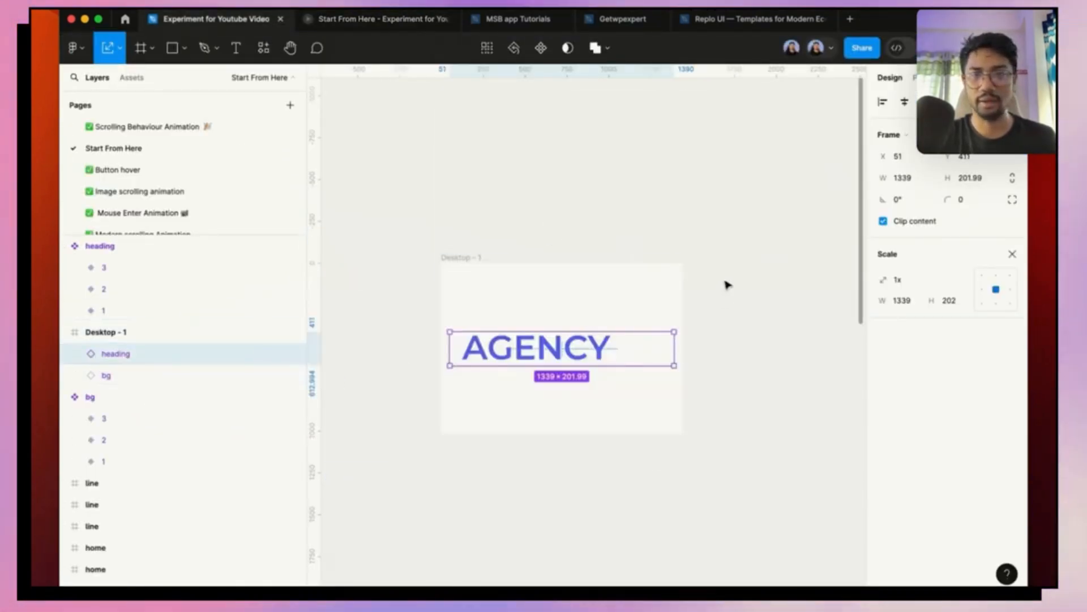
{"action": "key", "text": "v"}
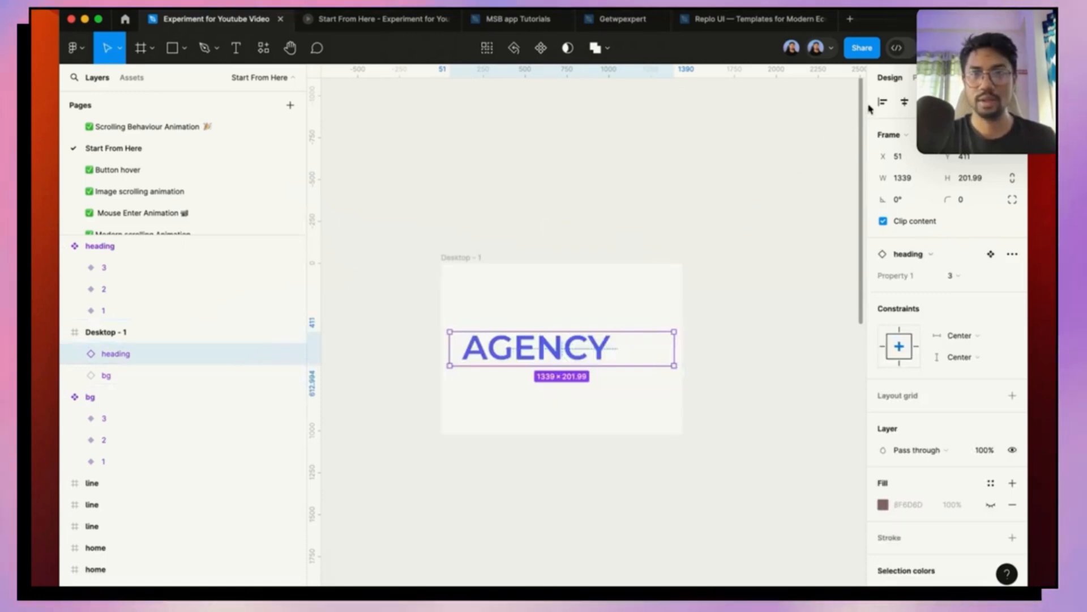
{"action": "scroll", "coordinate": [610, 174], "scroll_direction": "down", "scroll_amount": 1}
{"action": "scroll", "coordinate": [610, 174], "scroll_direction": "down", "scroll_amount": 5}
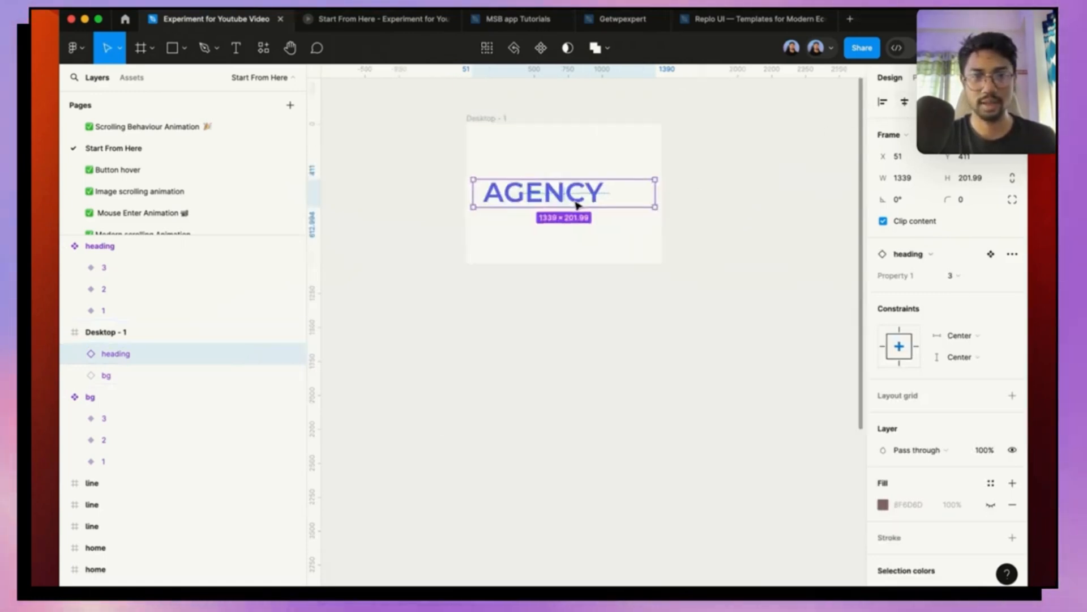
{"action": "left_click", "coordinate": [624, 309]}
Step: Preview the prototype starting with the UNLIMITED heading and return to the design file
{"action": "scroll", "coordinate": [544, 403], "scroll_direction": "left", "scroll_amount": 3}
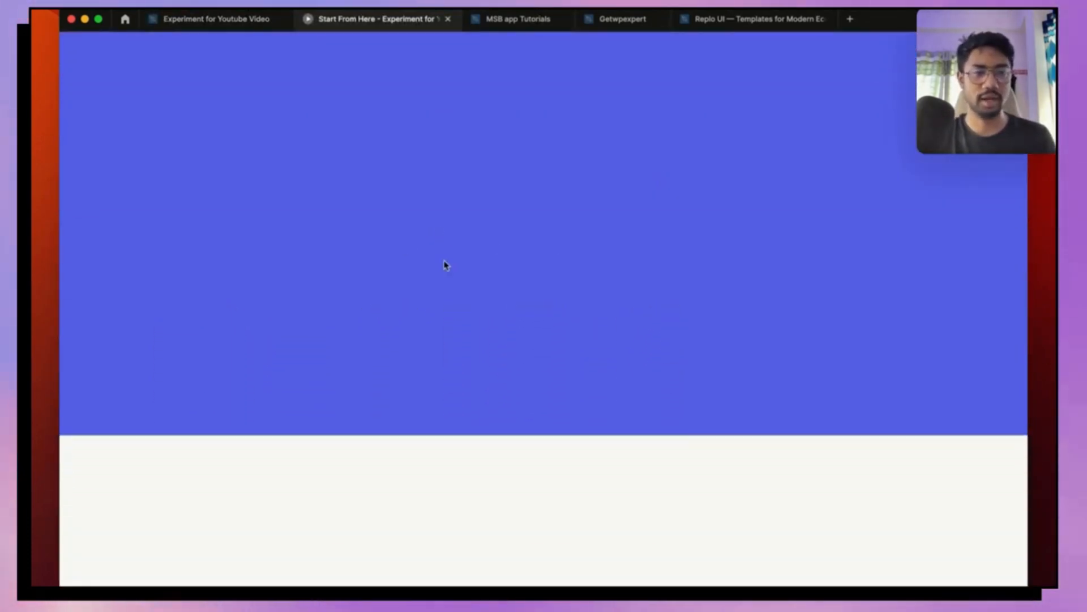
{"action": "left_click", "coordinate": [242, 22]}
{"action": "left_click", "coordinate": [498, 185]}
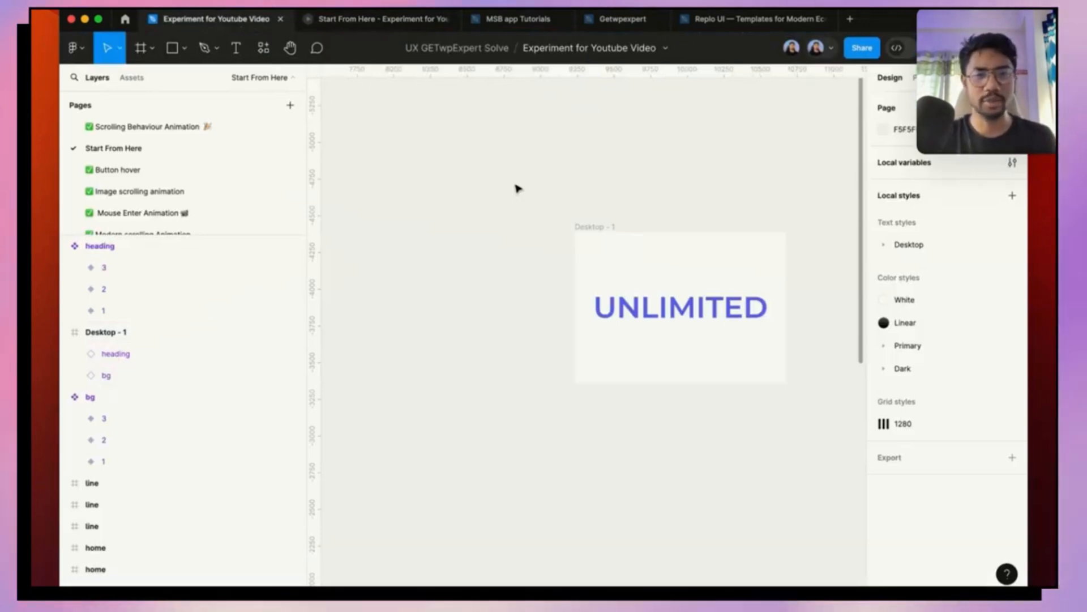
Step: Combine the three line frames below the bg component into a single component set
{"action": "scroll", "coordinate": [518, 188], "scroll_direction": "down", "scroll_amount": 15}
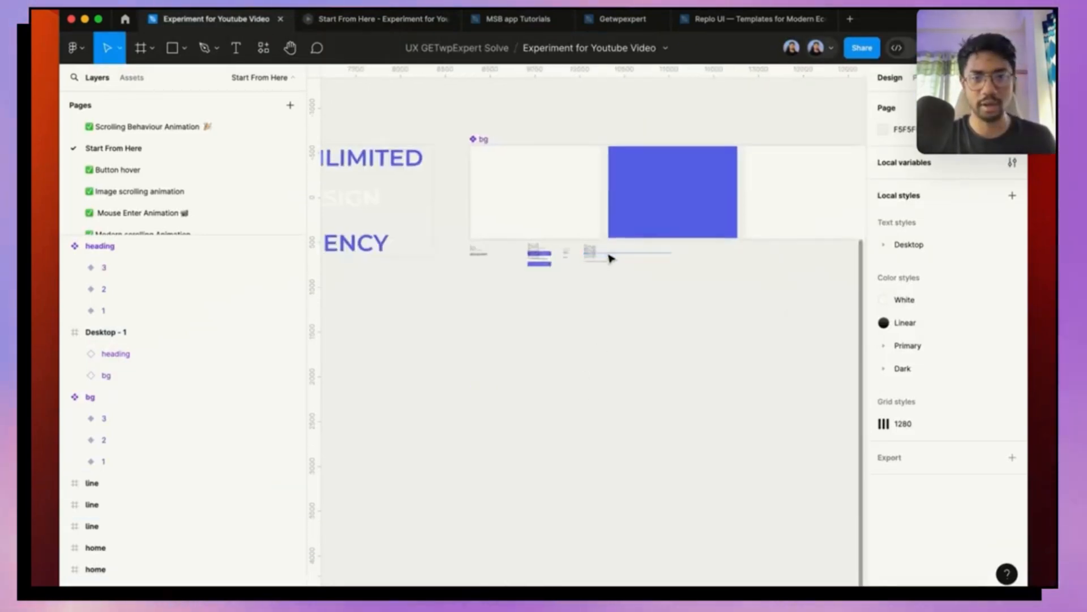
{"action": "scroll", "coordinate": [610, 258], "scroll_direction": "up", "scroll_amount": 5}
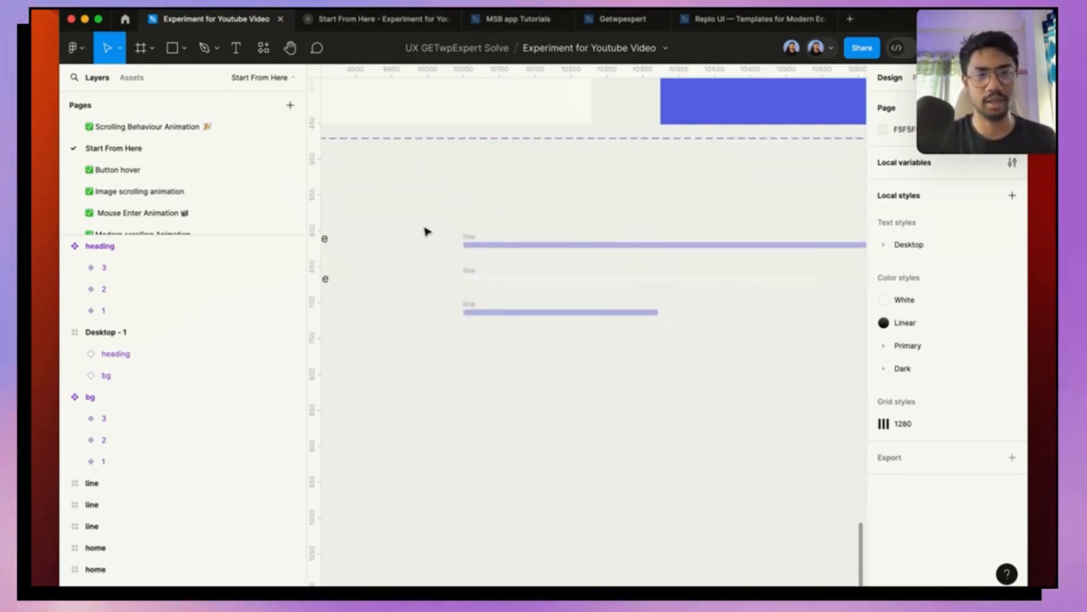
{"action": "left_click_drag", "start_coordinate": [427, 231], "coordinate": [589, 388]}
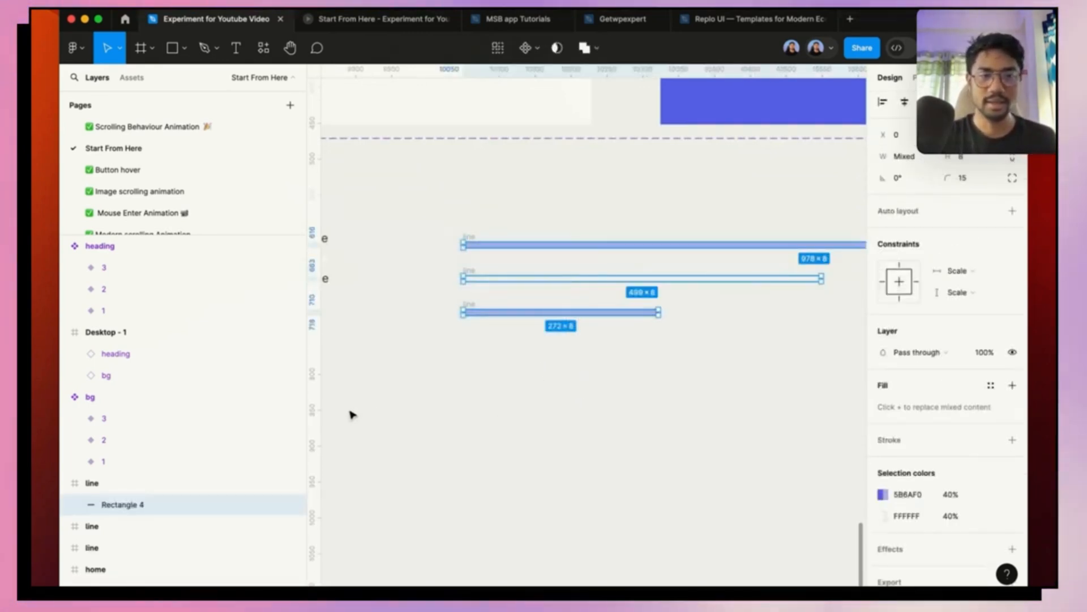
{"action": "left_click", "coordinate": [577, 502]}
{"action": "scroll", "coordinate": [226, 505], "scroll_direction": "down", "scroll_amount": 1}
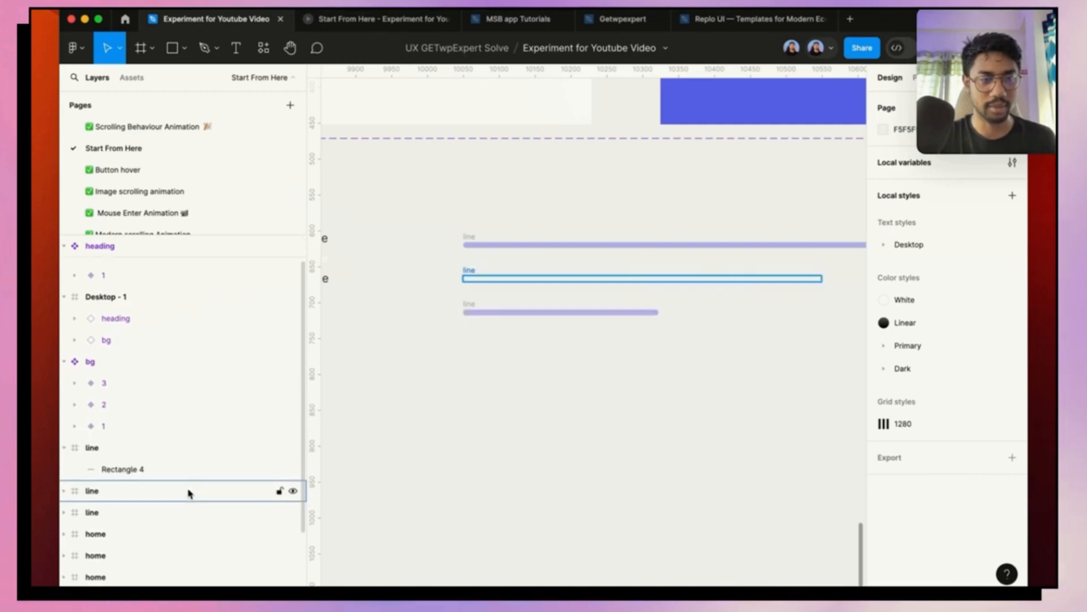
{"action": "left_click", "coordinate": [109, 451]}
{"action": "left_click", "coordinate": [94, 491]}
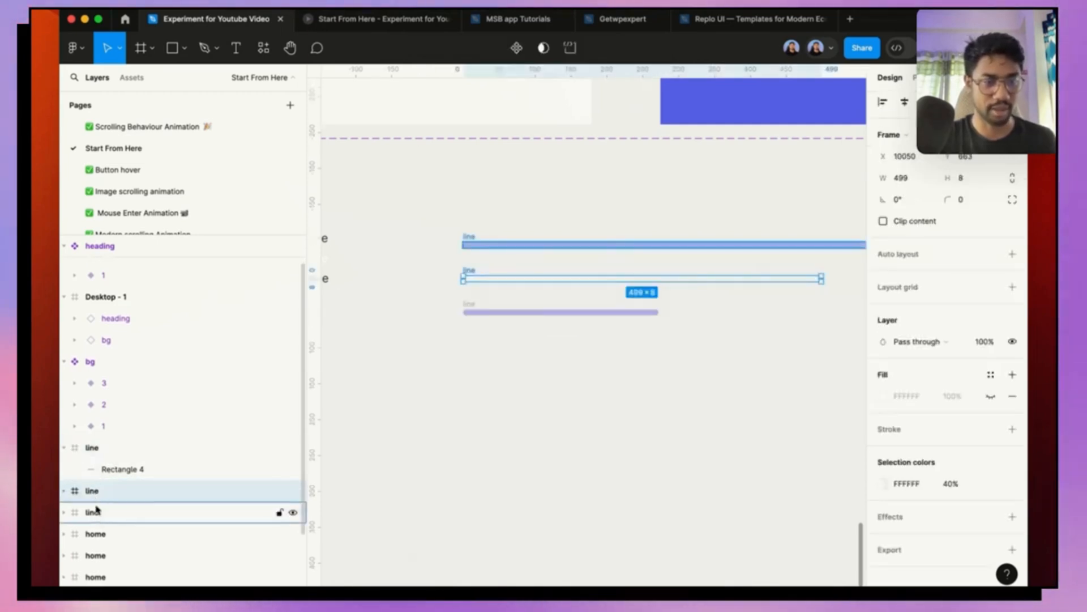
{"action": "left_click", "coordinate": [64, 447]}
{"action": "left_click", "coordinate": [113, 451]}
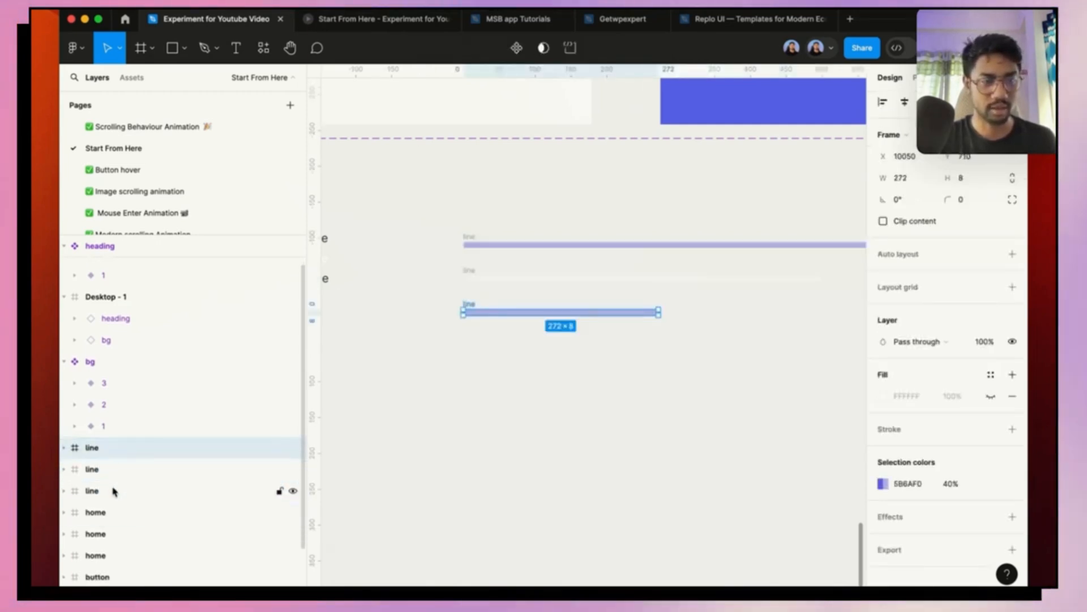
{"action": "left_click", "coordinate": [113, 491], "text": "shift"}
{"action": "left_click", "coordinate": [524, 48]}
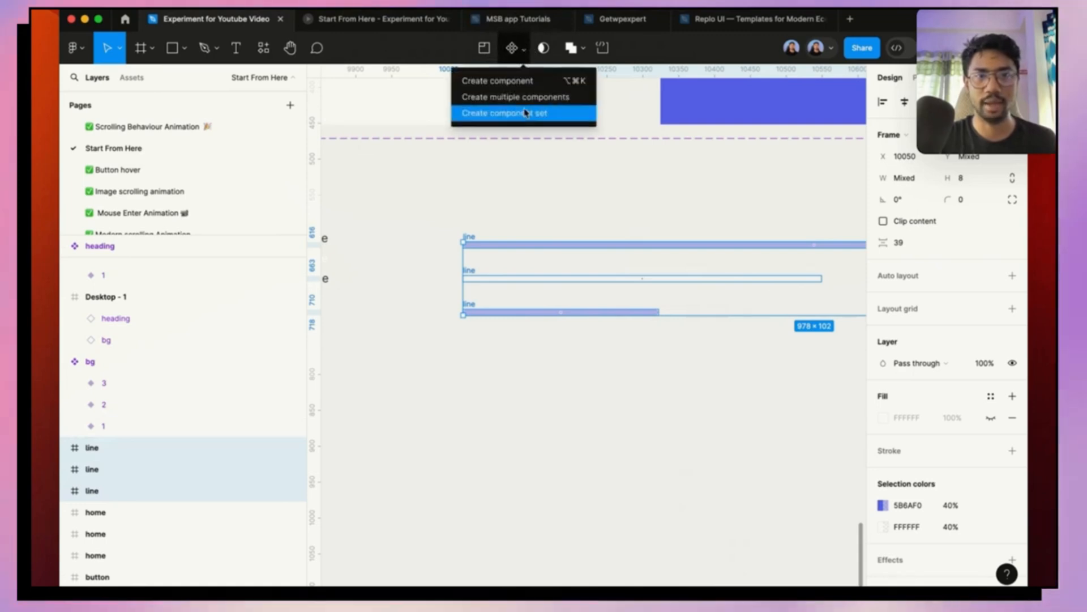
{"action": "left_click", "coordinate": [524, 116]}
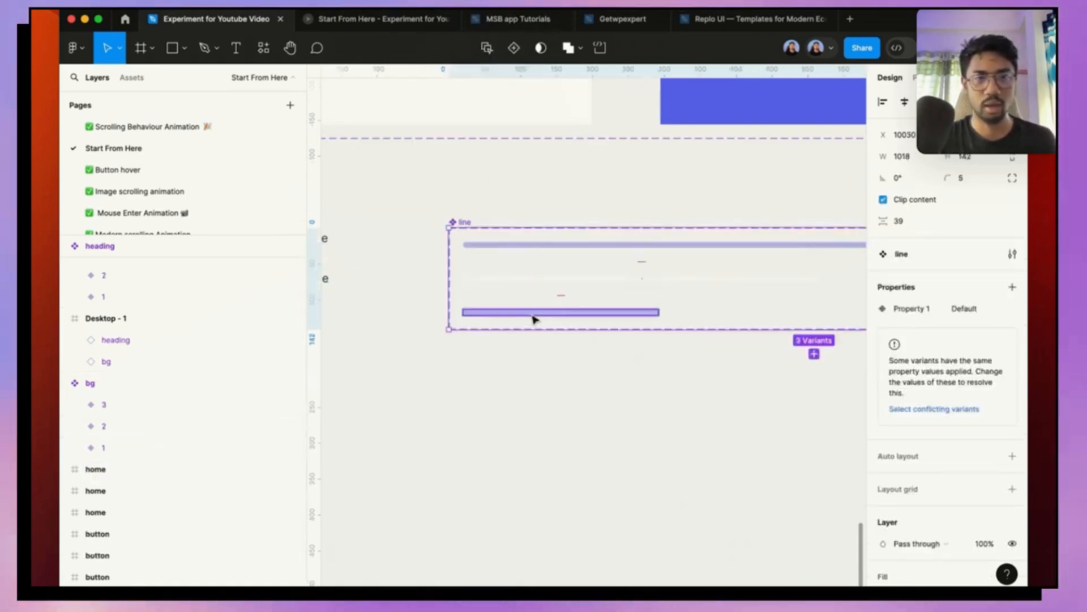
Step: Rename the line variants 1, 2 and 3 from the shortest line to the longest
{"action": "left_click", "coordinate": [606, 315]}
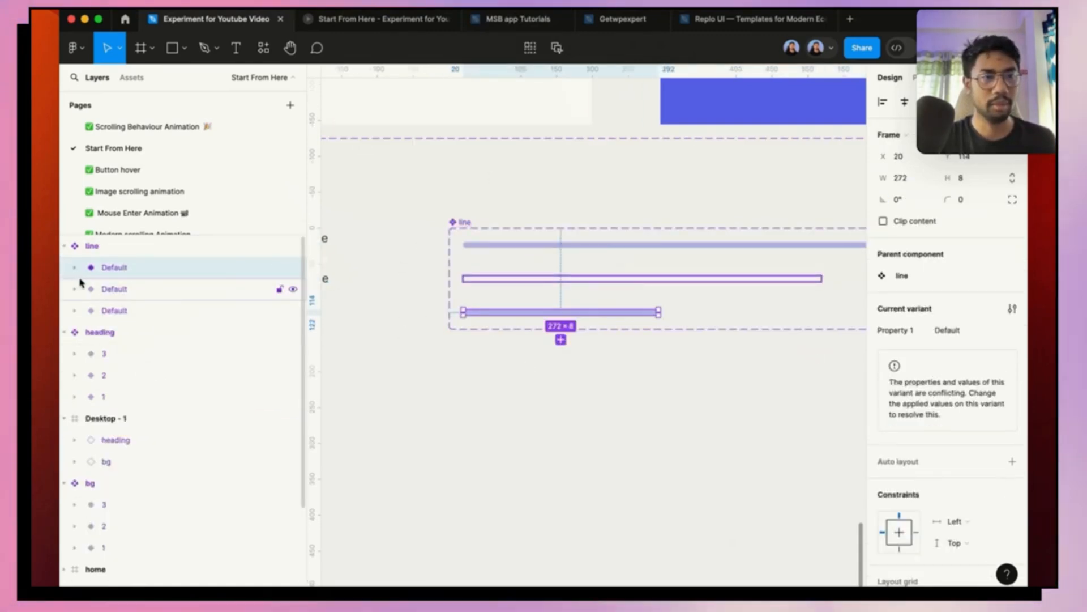
{"action": "double_click", "coordinate": [159, 276]}
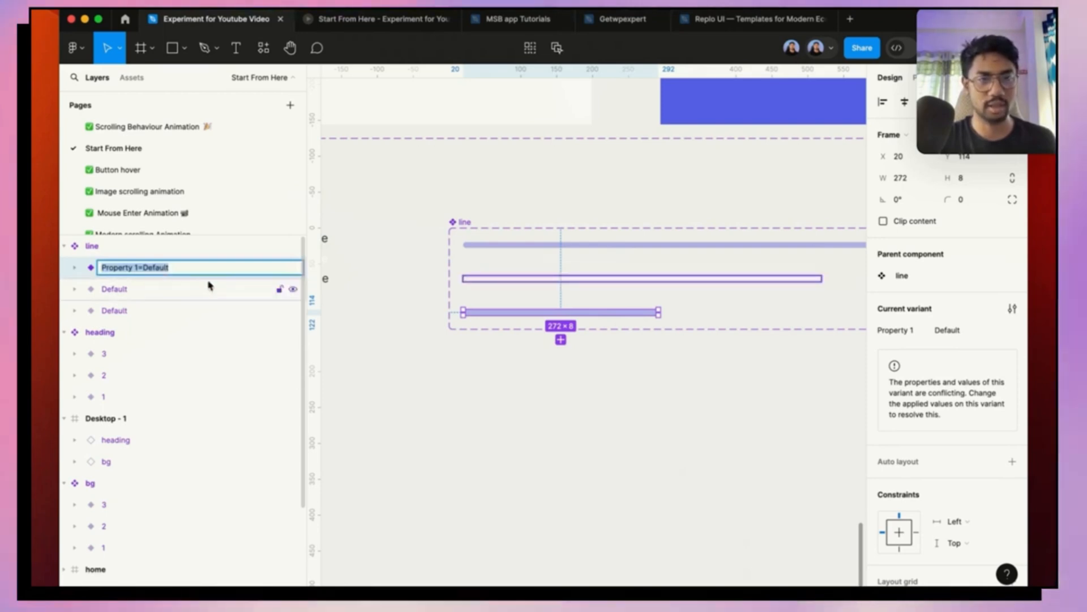
{"action": "left_click", "coordinate": [180, 273]}
{"action": "type", "text": "1"}
{"action": "left_click", "coordinate": [182, 290]}
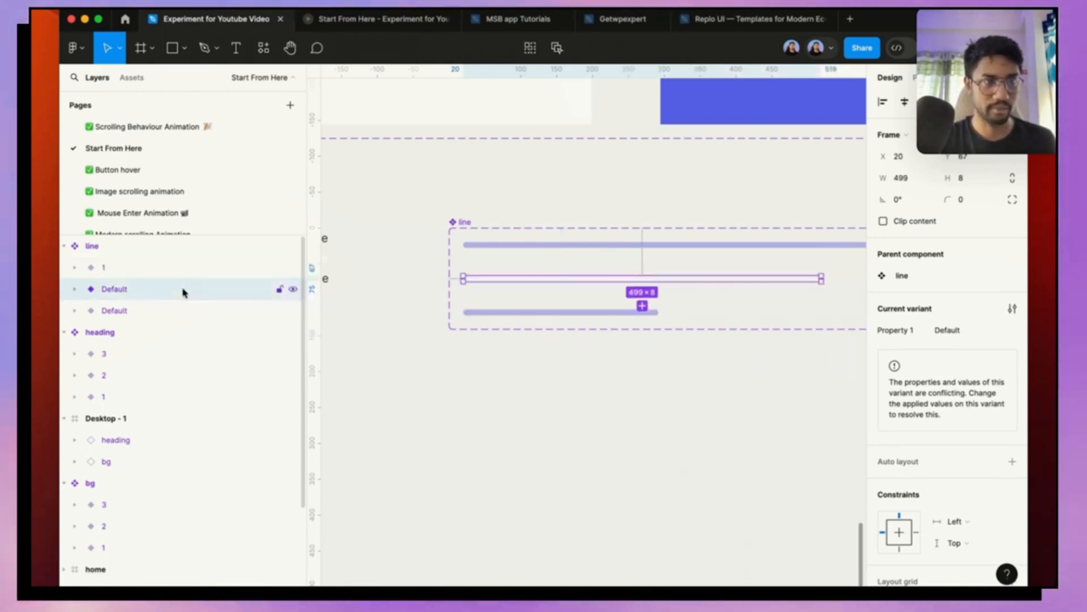
{"action": "double_click", "coordinate": [187, 293]}
{"action": "type", "text": "2"}
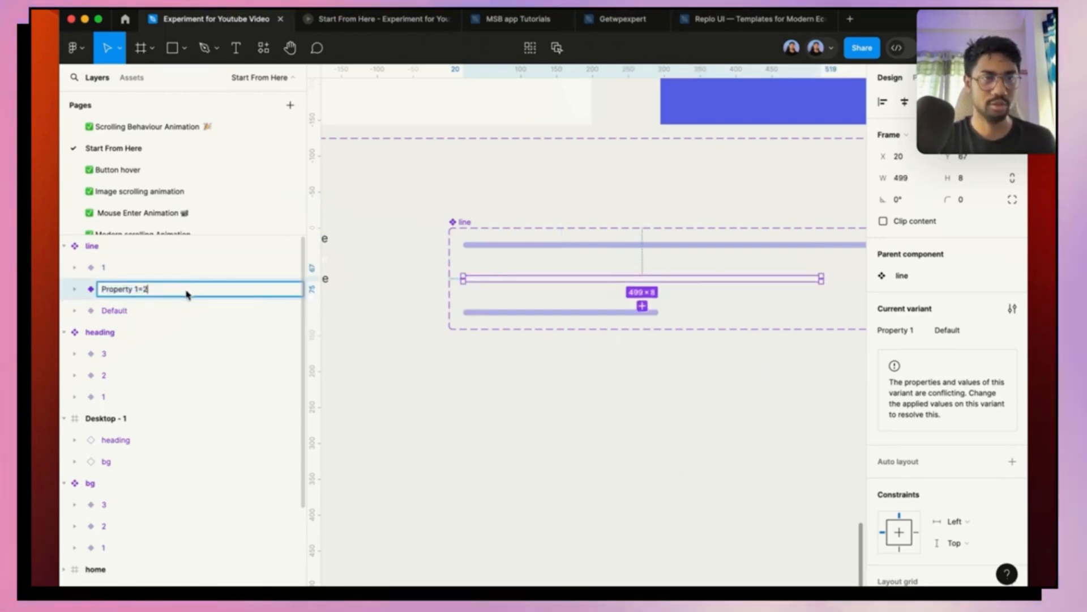
{"action": "double_click", "coordinate": [180, 310]}
{"action": "double_click", "coordinate": [182, 310]}
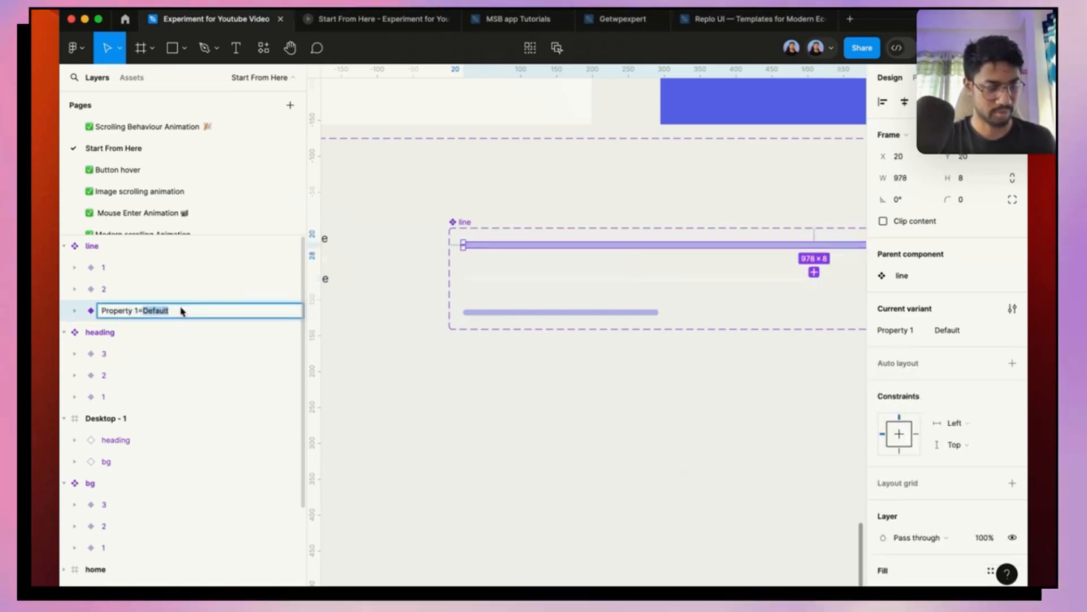
{"action": "type", "text": "3"}
{"action": "left_click", "coordinate": [536, 387]}
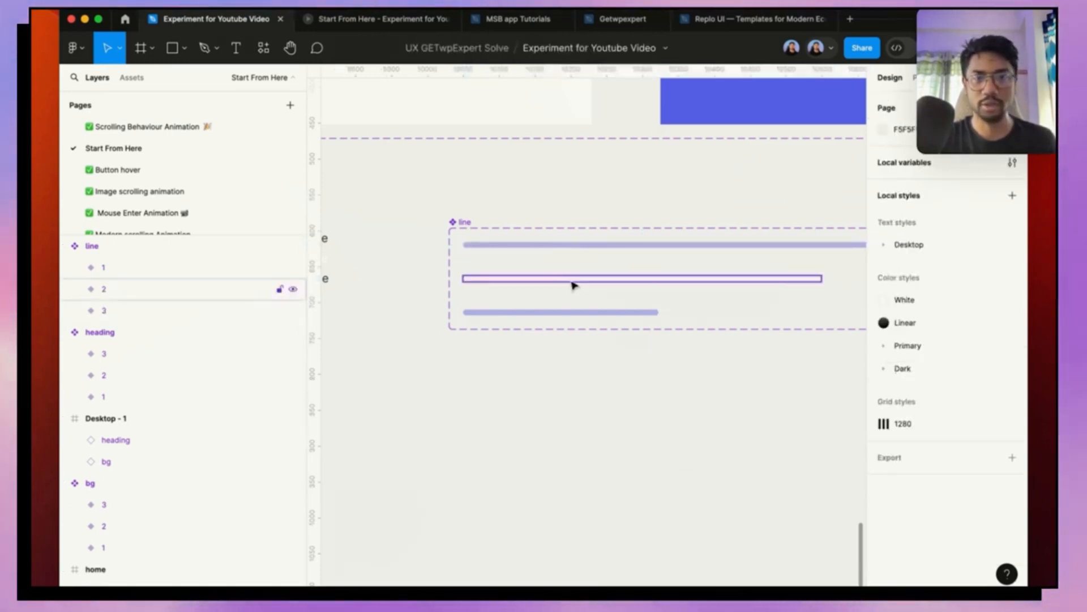
Step: Link line variant 1 to variant 2 with an 800 ms After delay trigger and Smart animate, Ease out, 2000 ms
{"action": "left_click", "coordinate": [582, 313]}
{"action": "key", "text": "shift+e"}
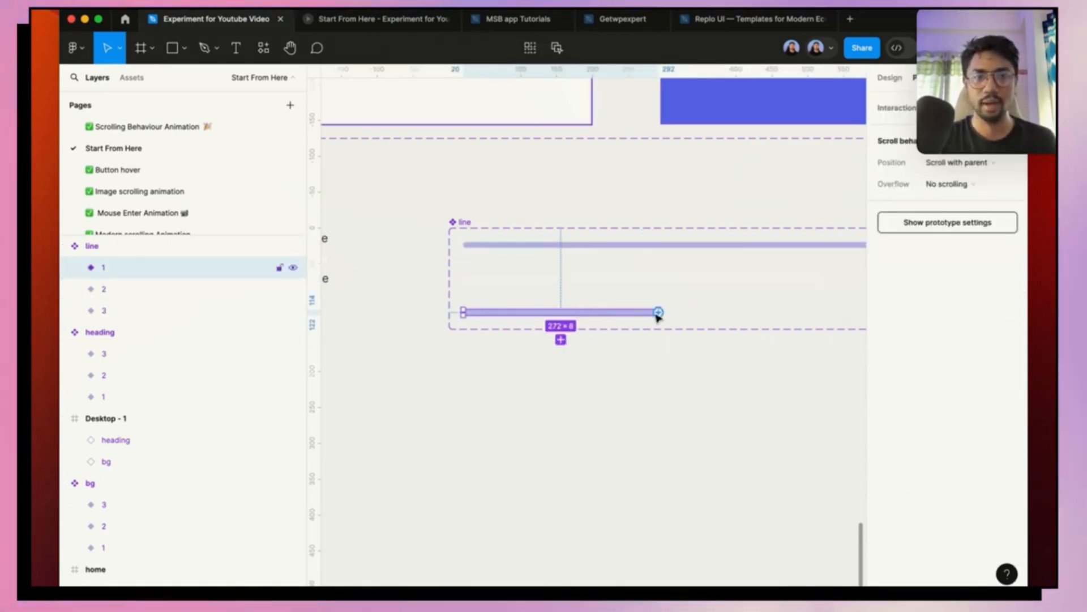
{"action": "left_click_drag", "start_coordinate": [658, 313], "coordinate": [651, 283]}
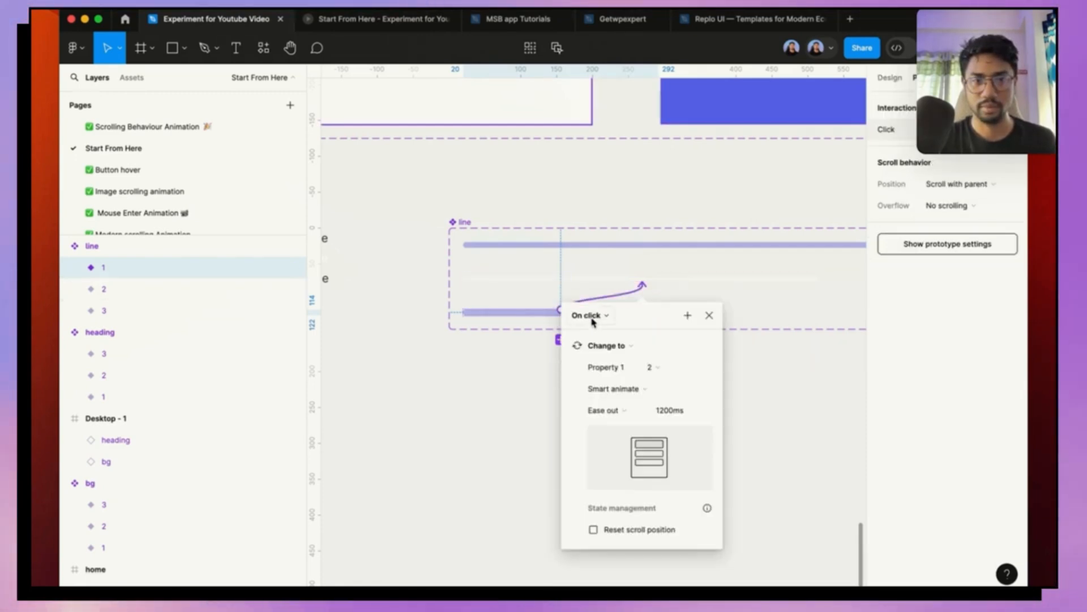
{"action": "left_click", "coordinate": [594, 320]}
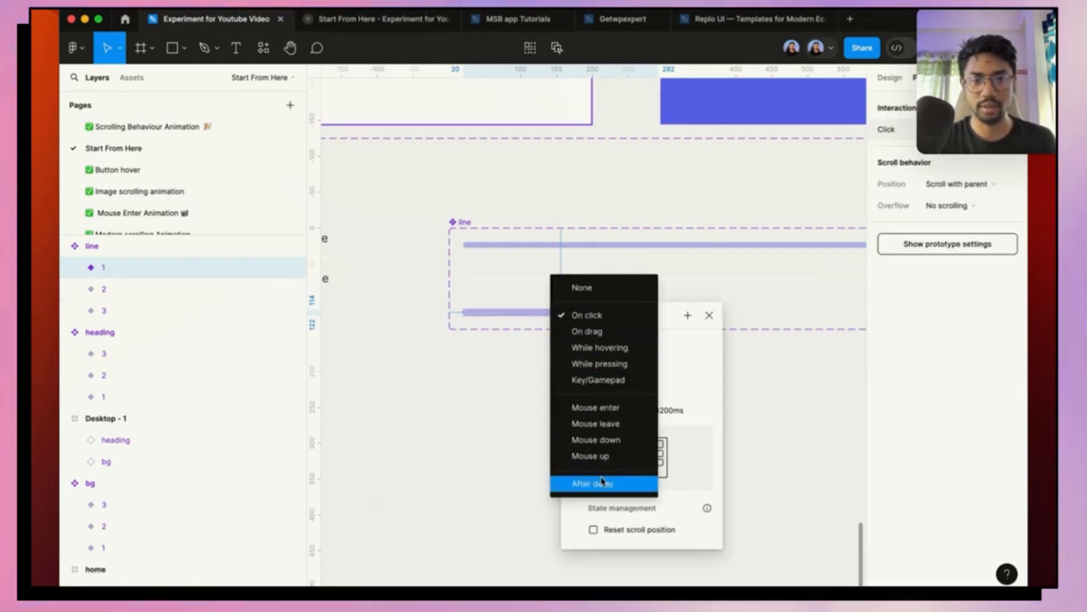
{"action": "left_click", "coordinate": [594, 482]}
{"action": "left_click", "coordinate": [667, 431]}
{"action": "type", "text": "20"}
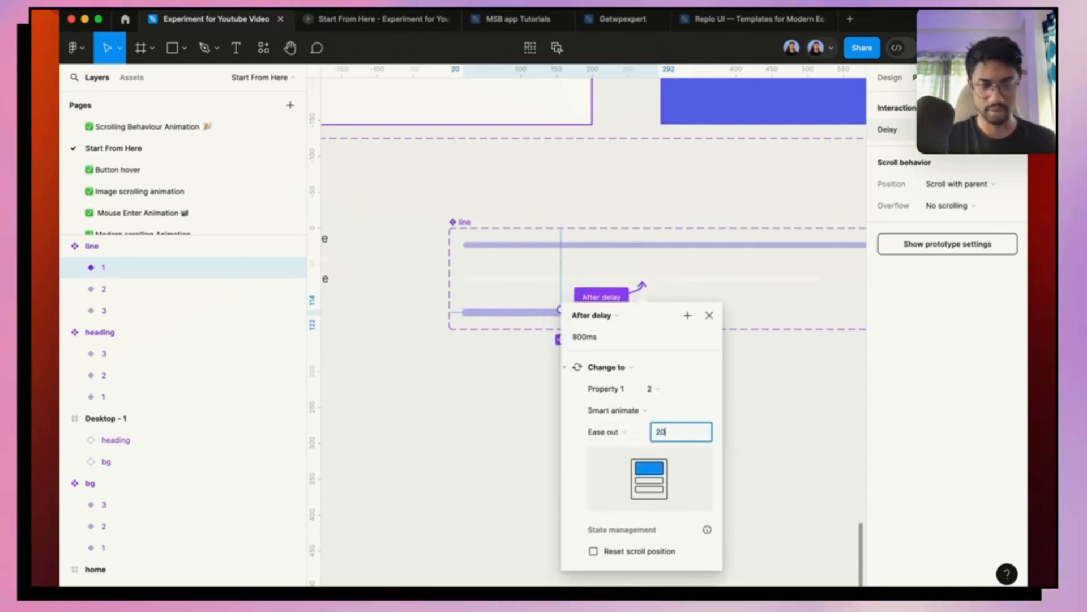
{"action": "type", "text": "00ms"}
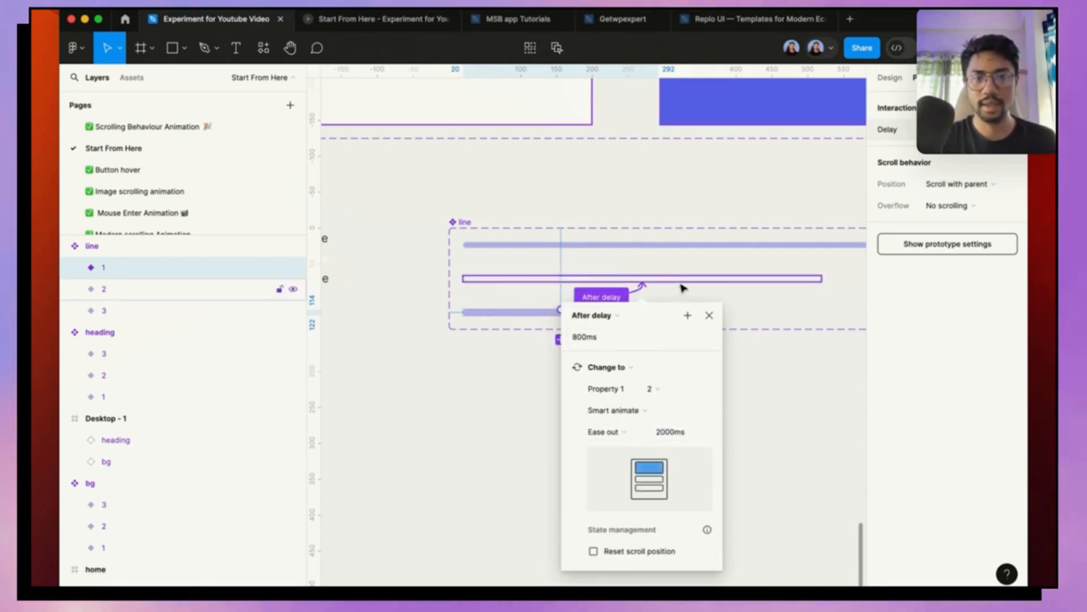
Step: Link line variant 2 to variant 3 with an 800 ms After delay trigger, keeping Smart animate, Ease out, 2000 ms
{"action": "left_click", "coordinate": [687, 285]}
{"action": "left_click_drag", "start_coordinate": [825, 280], "coordinate": [826, 249]}
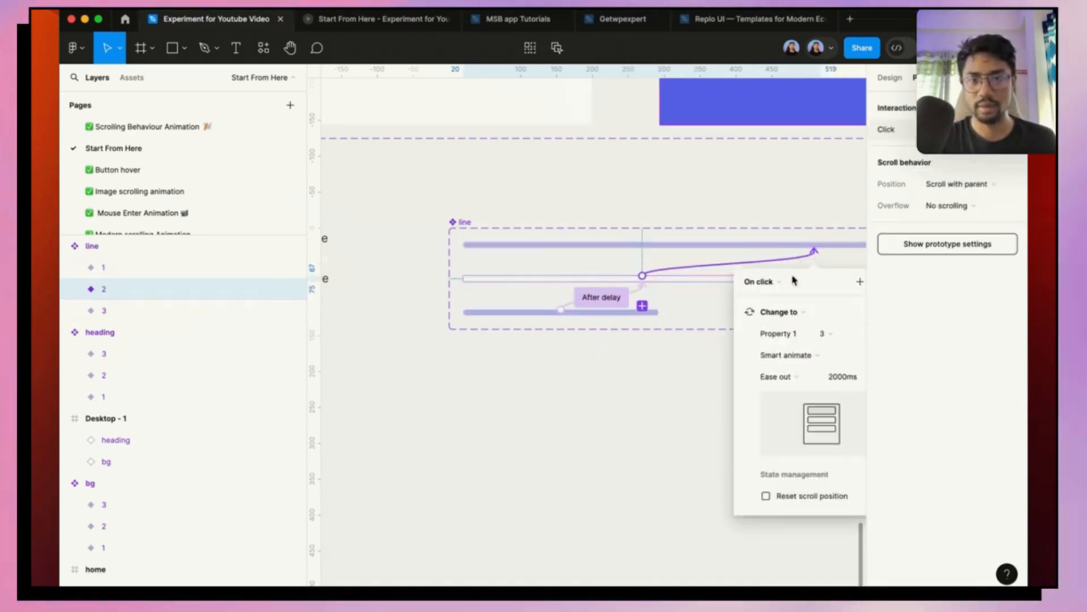
{"action": "left_click", "coordinate": [780, 281]}
{"action": "left_click", "coordinate": [782, 450]}
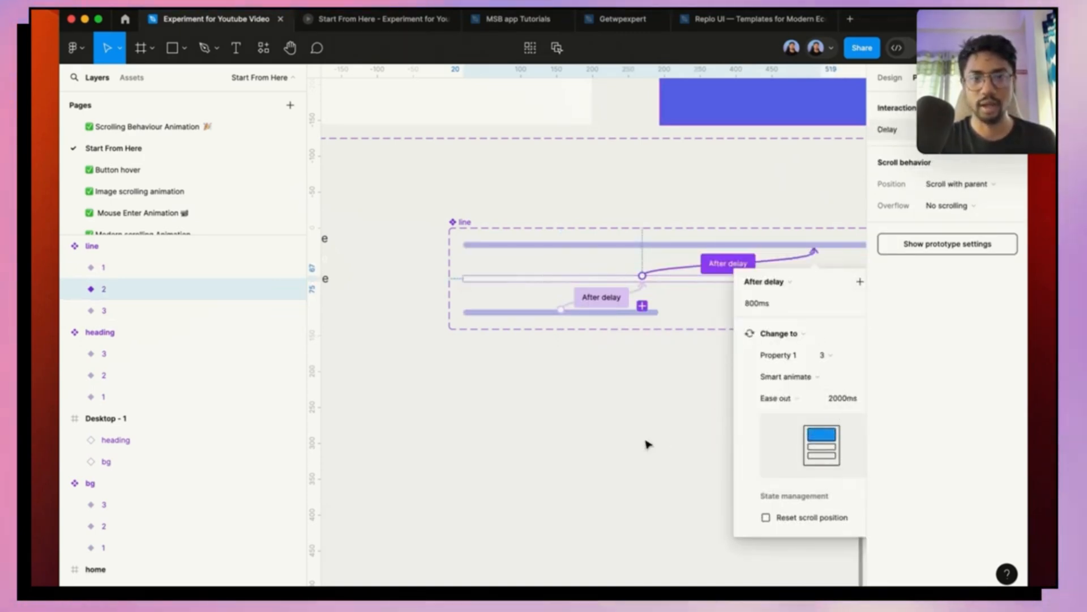
{"action": "left_click", "coordinate": [632, 375]}
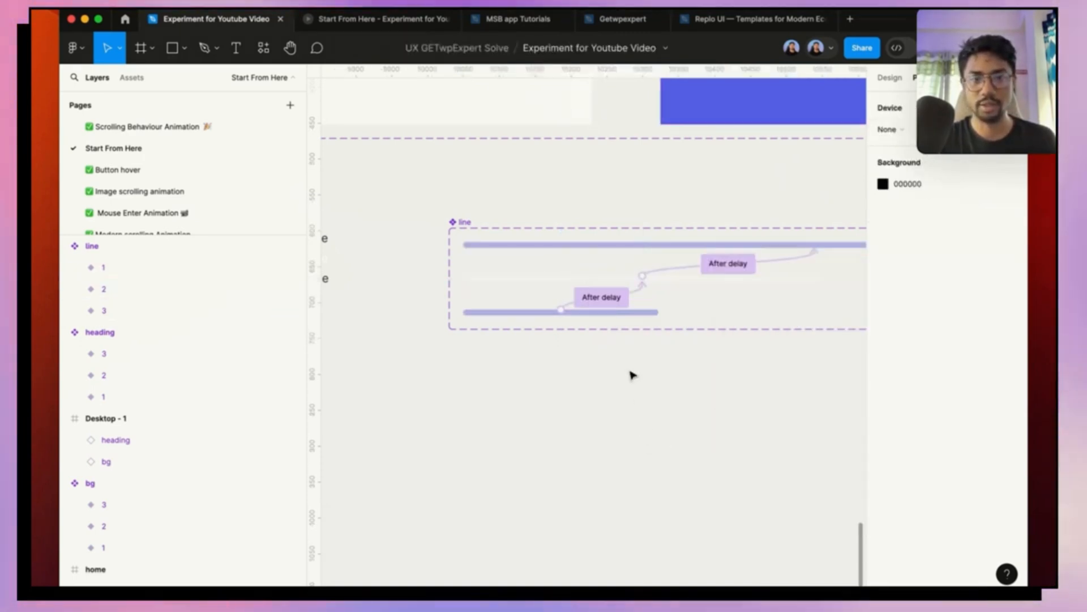
Step: Create an instance of line variant 1 and transfer it into the Desktop - 1 frame
{"action": "left_click", "coordinate": [604, 313]}
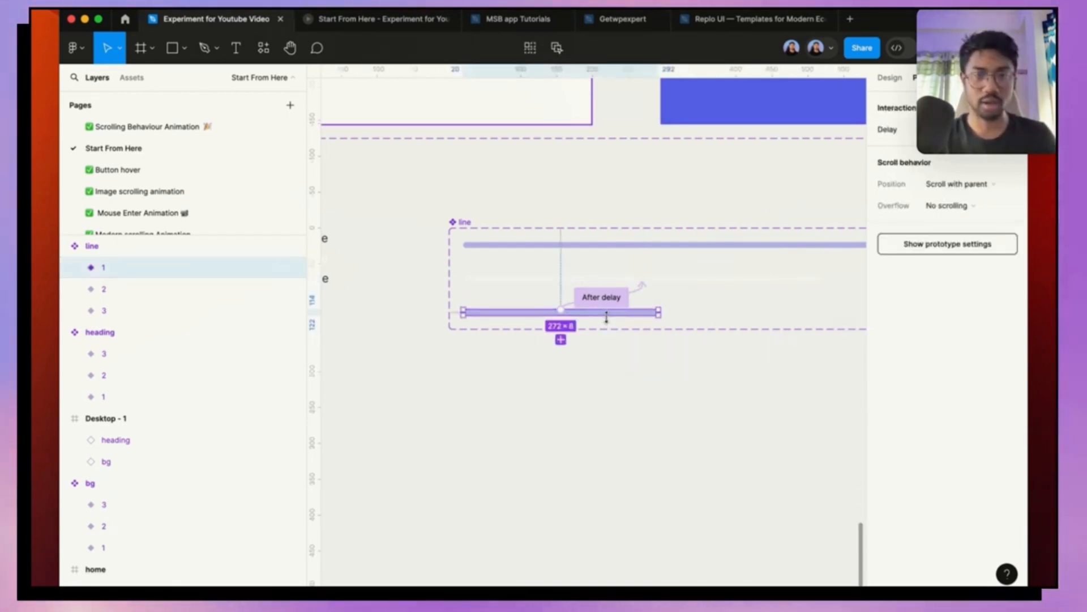
{"action": "left_click_drag", "start_coordinate": [604, 312], "coordinate": [595, 390], "text": "alt"}
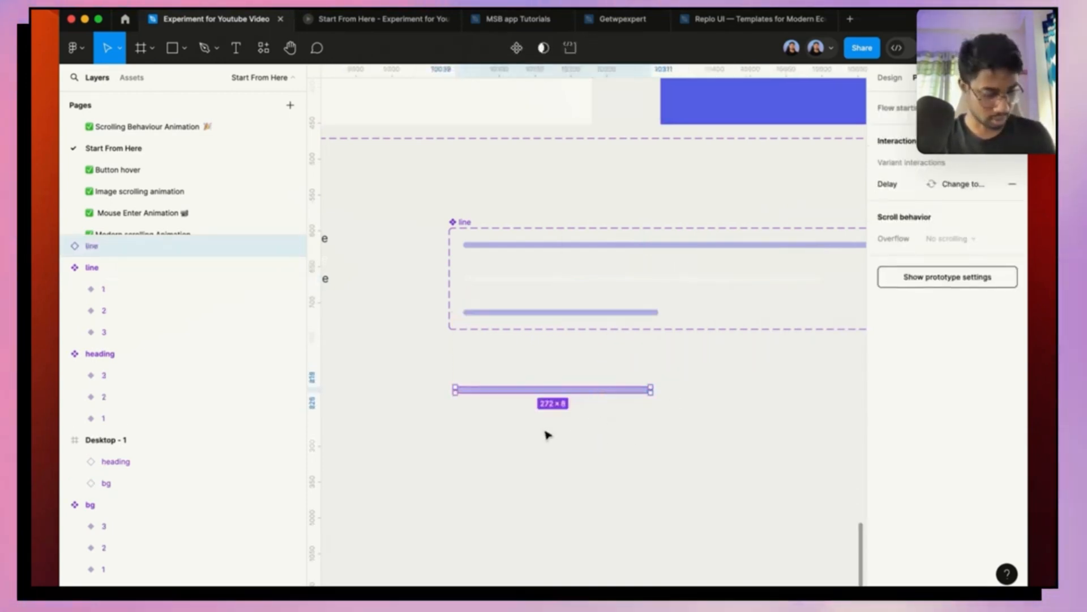
{"action": "scroll", "coordinate": [566, 419], "scroll_direction": "down", "scroll_amount": 5}
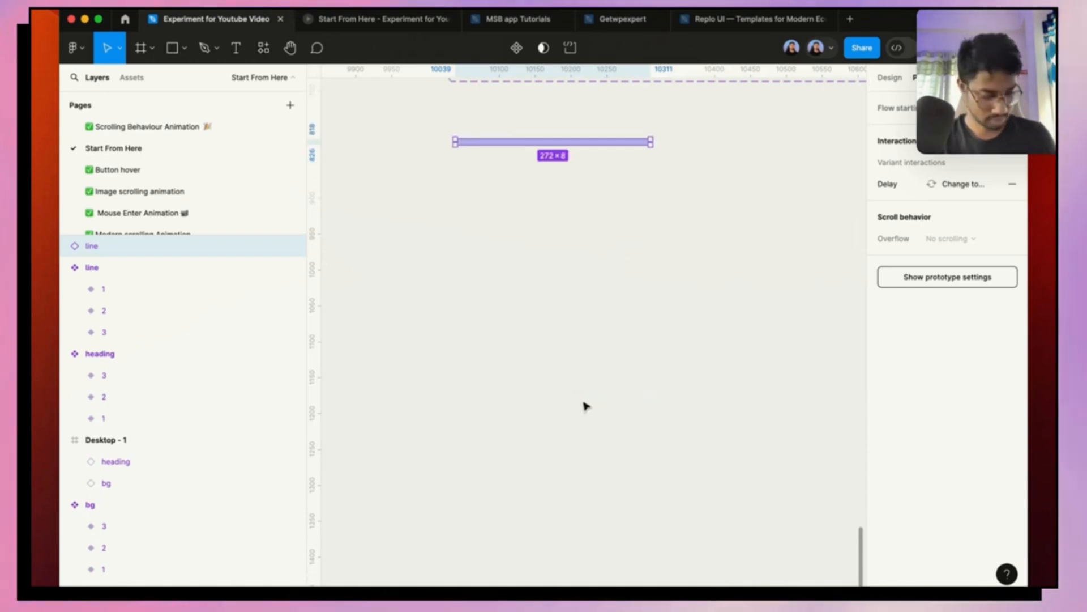
{"action": "key", "text": "Delete"}
{"action": "scroll", "coordinate": [586, 406], "scroll_direction": "up", "scroll_amount": 5}
{"action": "scroll", "coordinate": [610, 318], "scroll_direction": "down", "scroll_amount": 4}
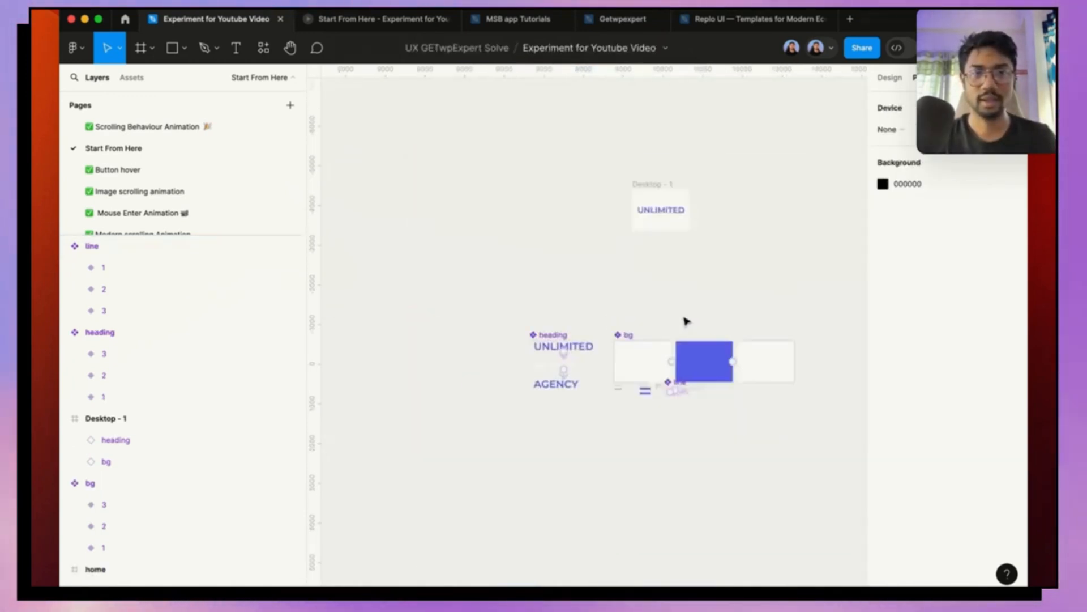
{"action": "scroll", "coordinate": [637, 221], "scroll_direction": "up", "scroll_amount": 5}
{"action": "left_click", "coordinate": [653, 121]}
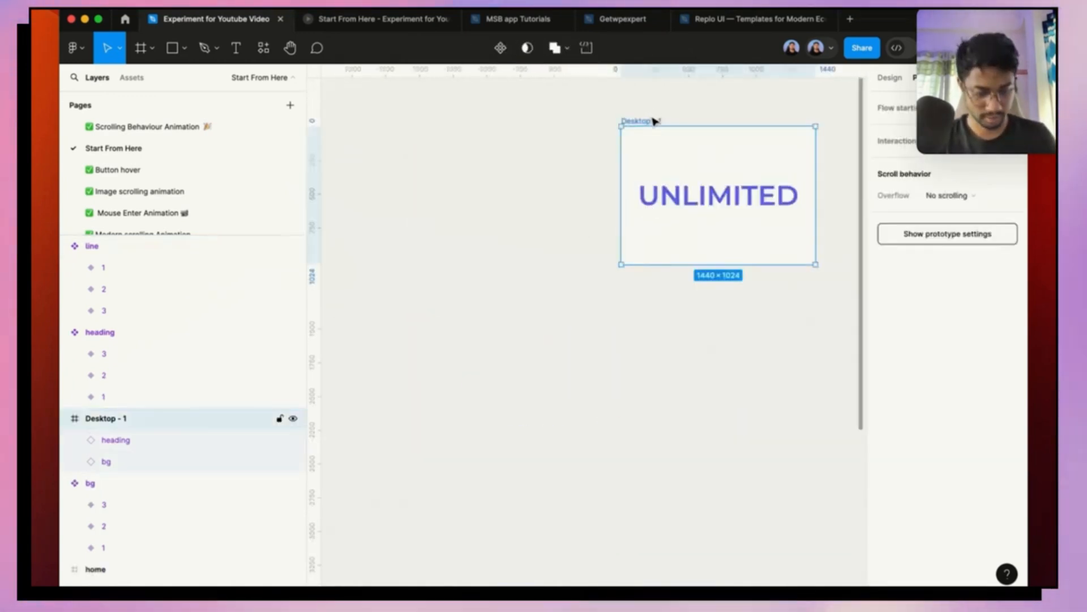
{"action": "key", "text": "super+v"}
{"action": "scroll", "coordinate": [729, 212], "scroll_direction": "up", "scroll_amount": 3}
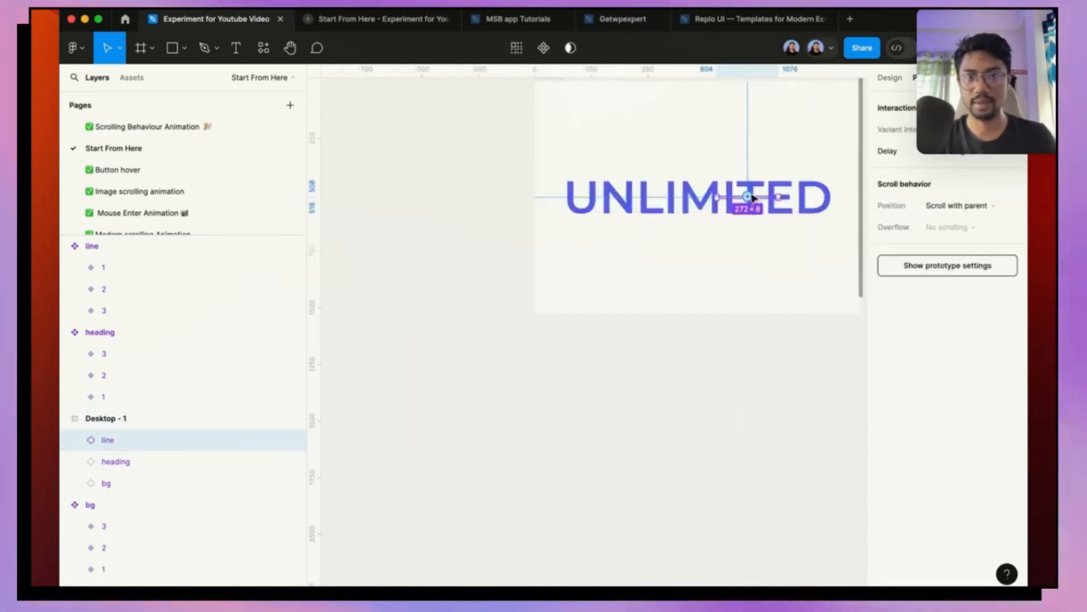
Step: Move the line instance below the UNLIMITED heading near its left edge, at about X 126, Y 842, keeping its 272 × 8 size
{"action": "left_click", "coordinate": [888, 78]}
{"action": "scroll", "coordinate": [828, 202], "scroll_direction": "up", "scroll_amount": 3}
{"action": "left_click_drag", "start_coordinate": [751, 205], "coordinate": [603, 299]}
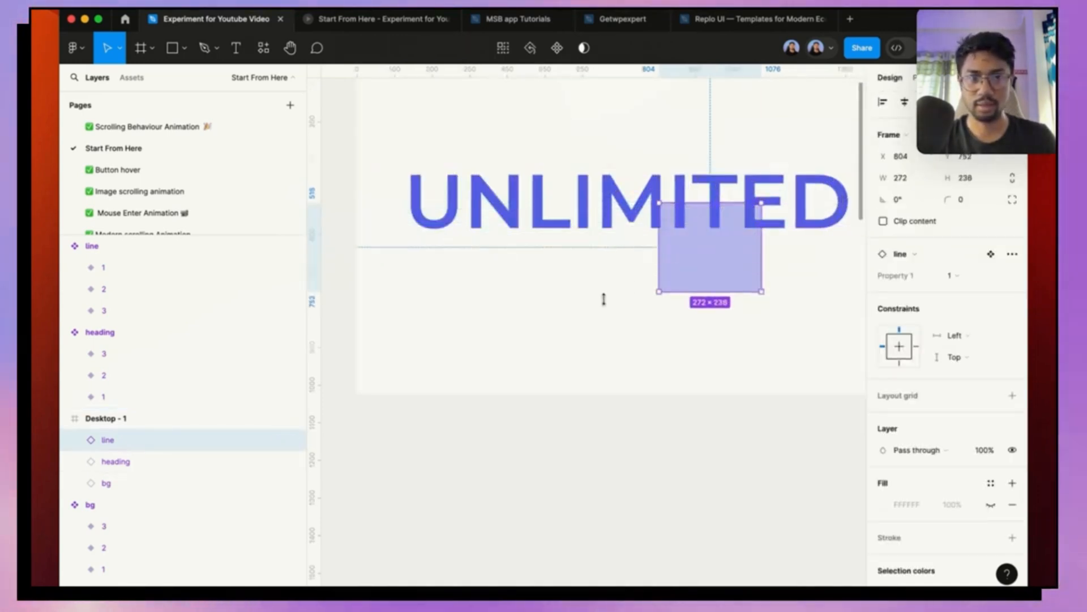
{"action": "key", "text": "super+z"}
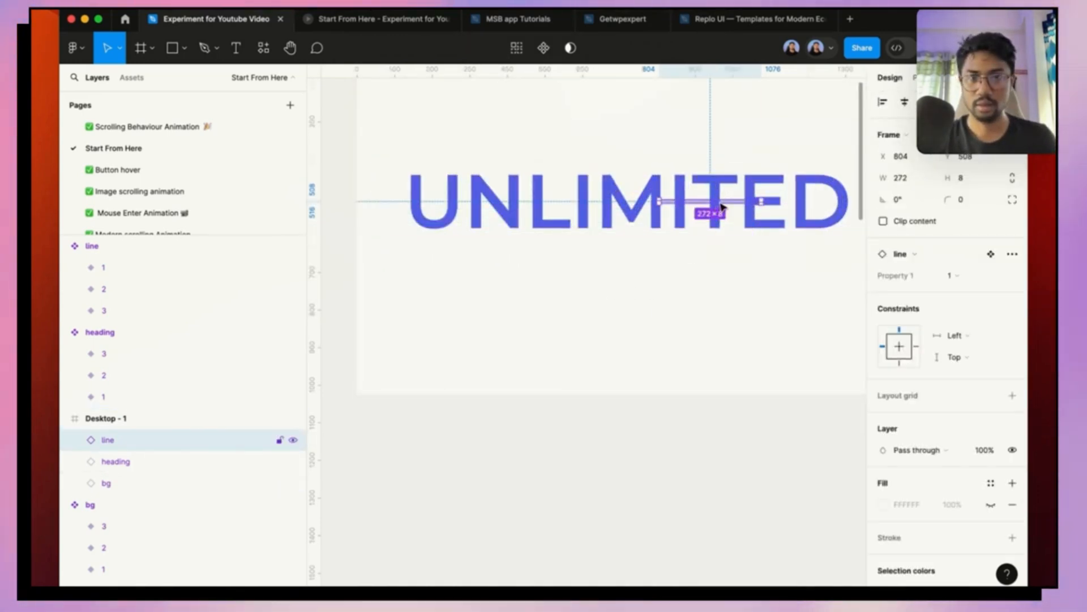
{"action": "left_click_drag", "start_coordinate": [718, 206], "coordinate": [473, 332]}
{"action": "scroll", "coordinate": [471, 324], "scroll_direction": "down", "scroll_amount": 3}
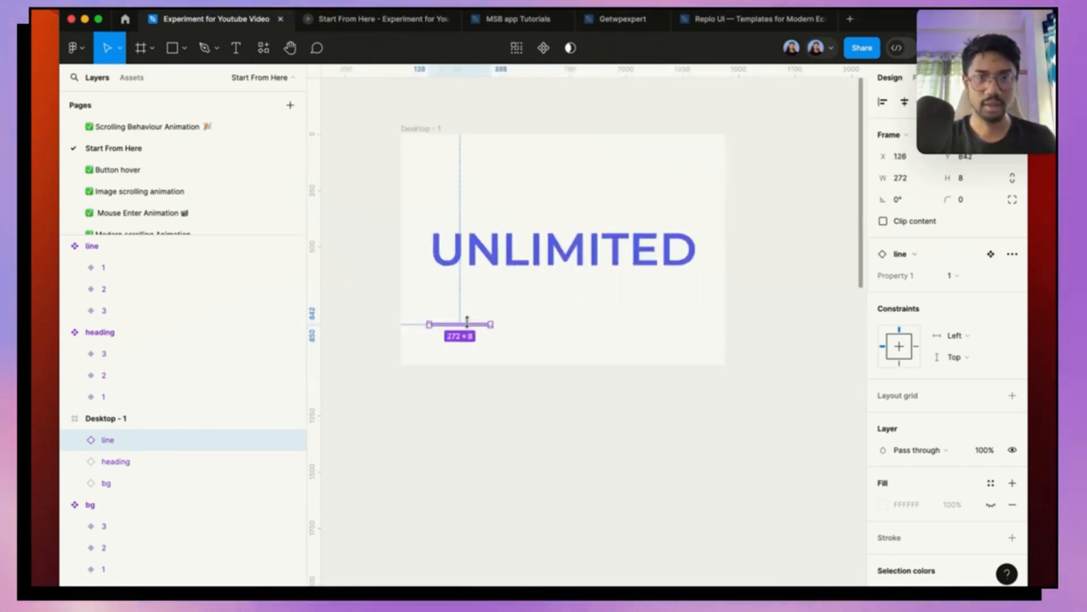
{"action": "left_click", "coordinate": [461, 117]}
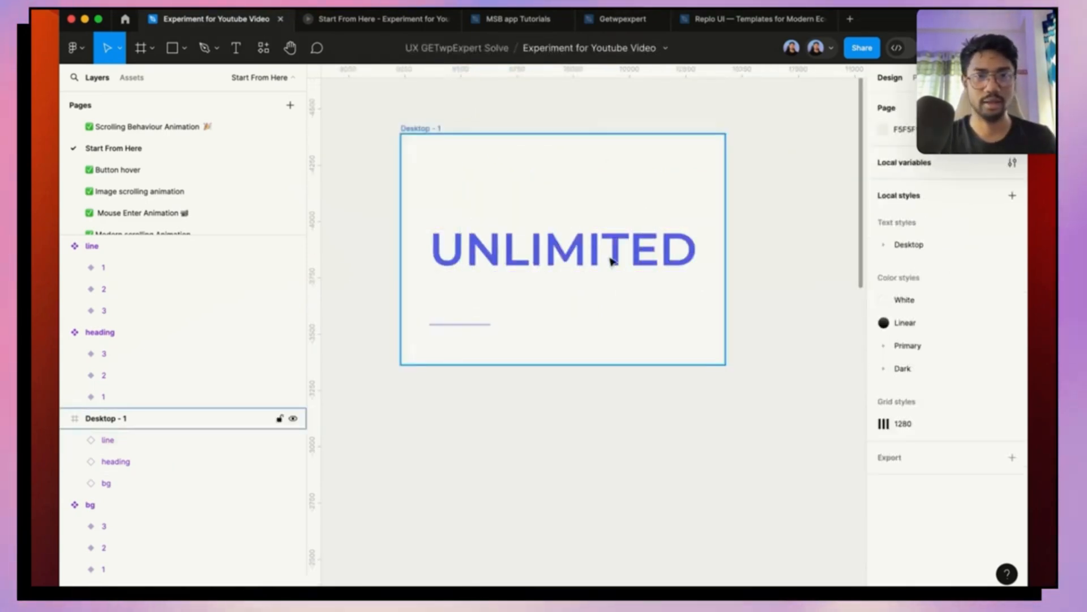
Step: Combine the three Lets work together button frames into one component set
{"action": "scroll", "coordinate": [556, 134], "scroll_direction": "down", "scroll_amount": 5}
{"action": "scroll", "coordinate": [615, 205], "scroll_direction": "down", "scroll_amount": 5}
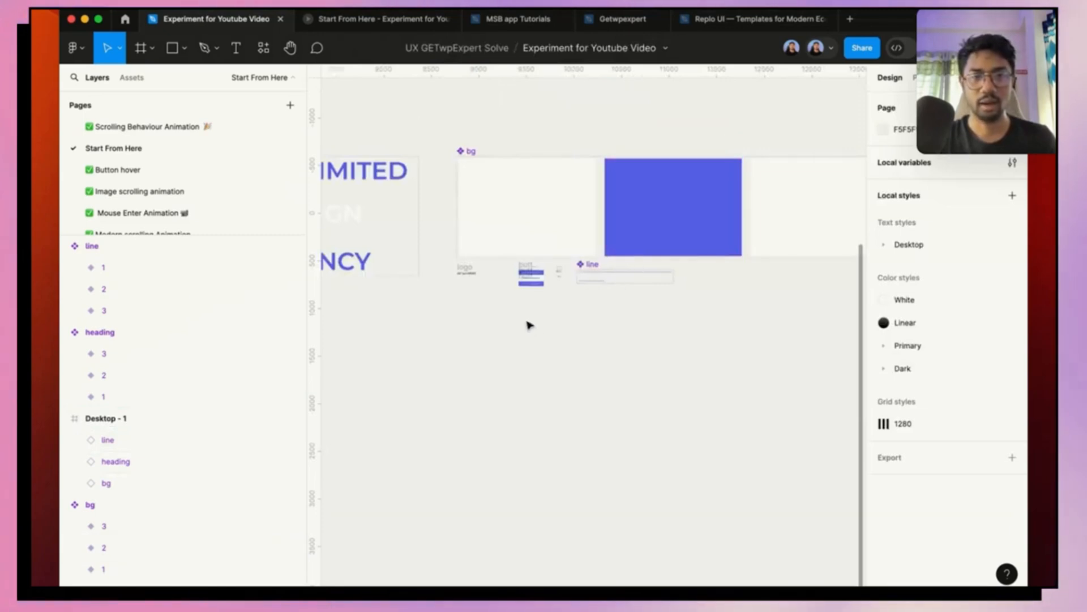
{"action": "scroll", "coordinate": [536, 286], "scroll_direction": "up", "scroll_amount": 6}
{"action": "scroll", "coordinate": [540, 257], "scroll_direction": "up", "scroll_amount": 2}
{"action": "scroll", "coordinate": [521, 265], "scroll_direction": "up", "scroll_amount": 3}
{"action": "scroll", "coordinate": [507, 218], "scroll_direction": "down", "scroll_amount": 2}
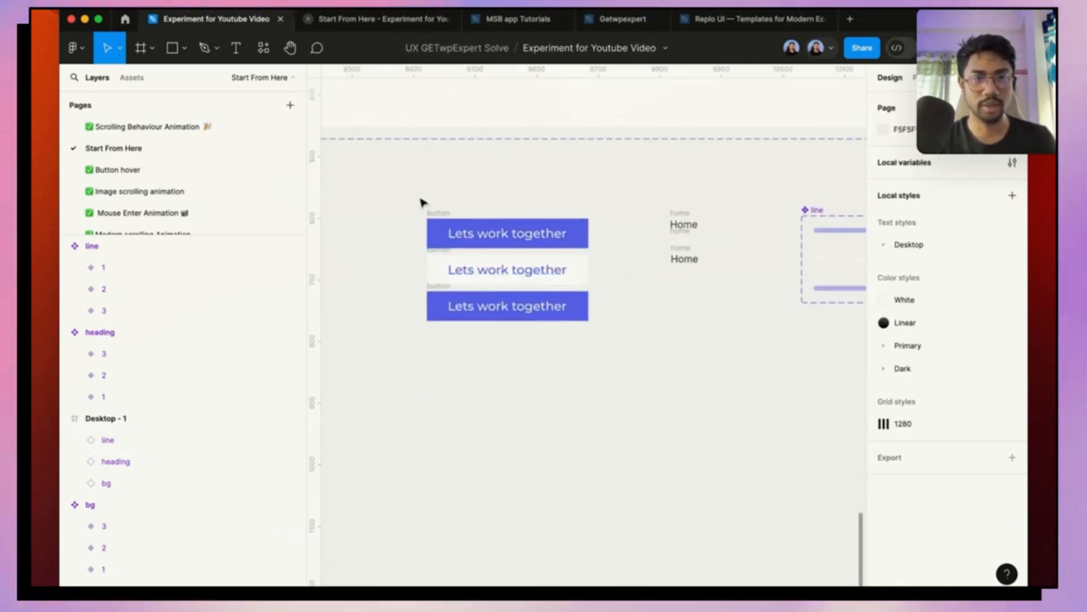
{"action": "left_click", "coordinate": [433, 214]}
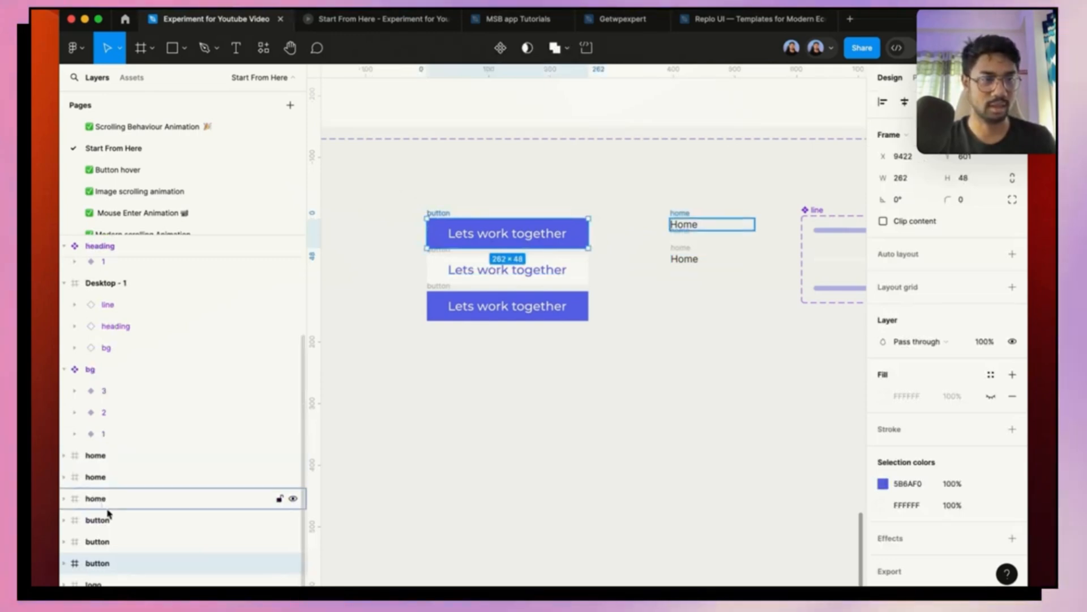
{"action": "left_click", "coordinate": [110, 521], "text": "shift"}
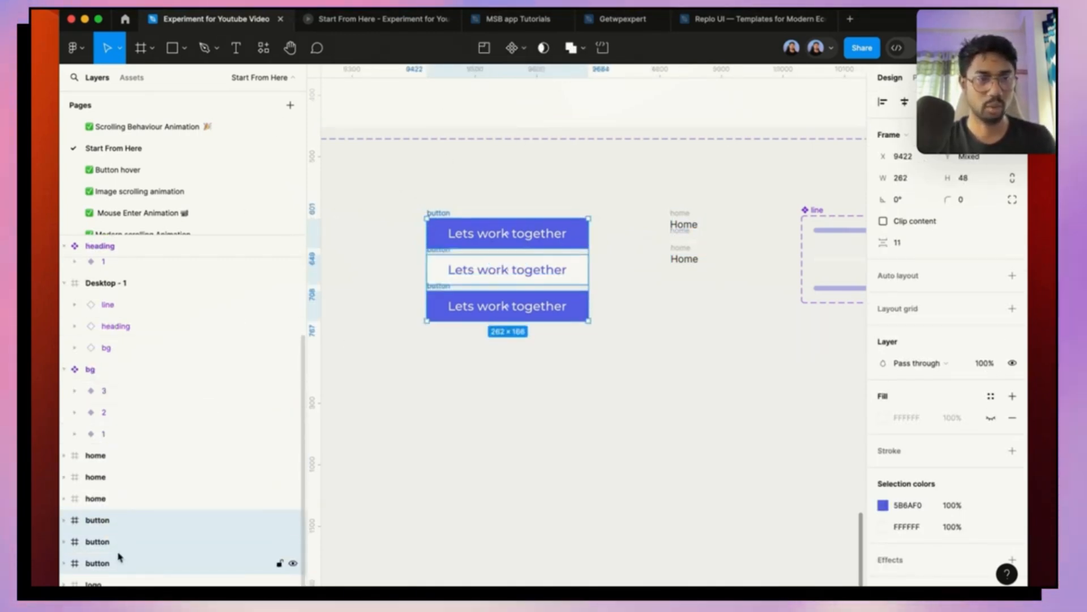
{"action": "left_click", "coordinate": [522, 48]}
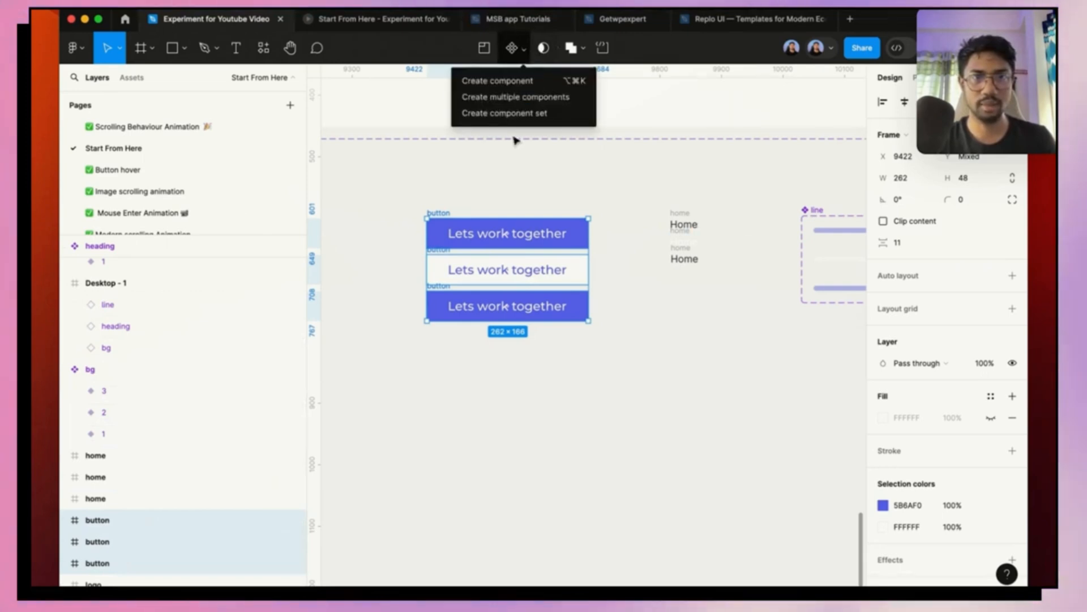
{"action": "left_click", "coordinate": [516, 117]}
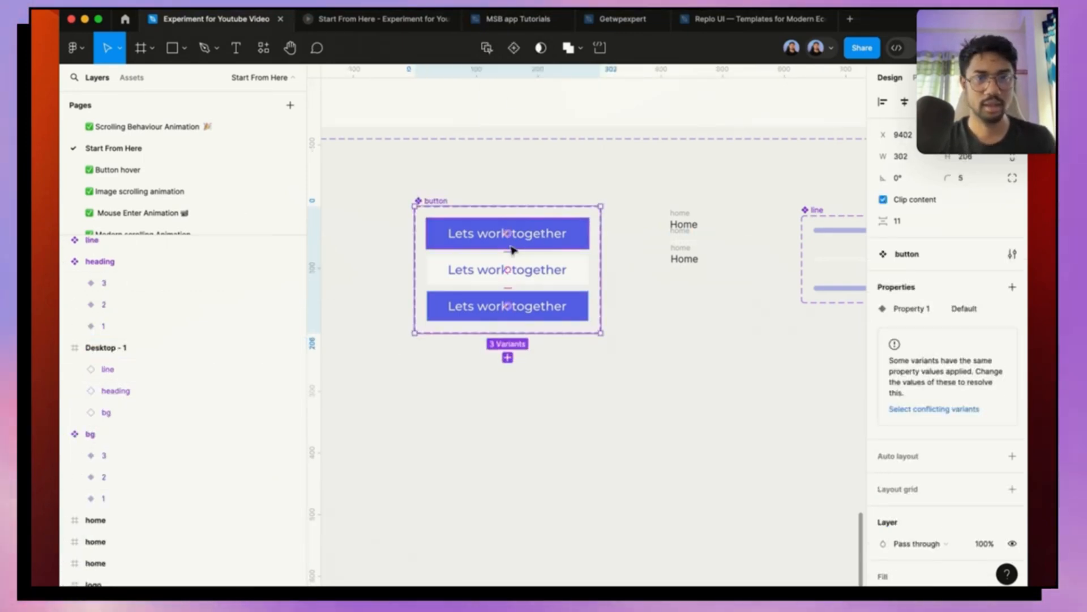
Step: Rename the button variants 1, 2 and 3 in order from the uppermost to the lowest
{"action": "left_click", "coordinate": [539, 307]}
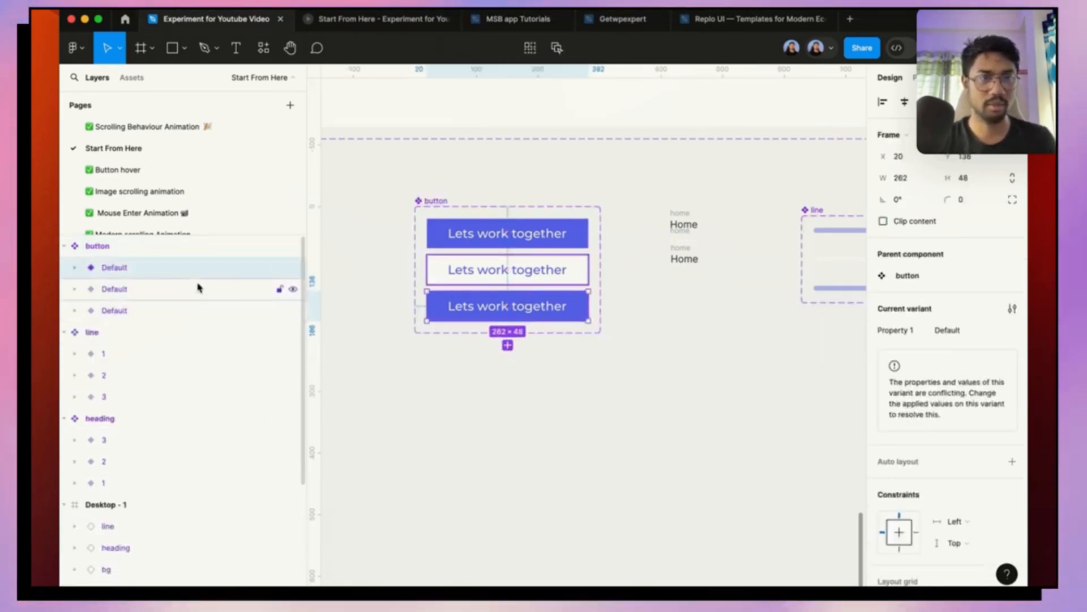
{"action": "left_click", "coordinate": [526, 239]}
{"action": "double_click", "coordinate": [202, 310]}
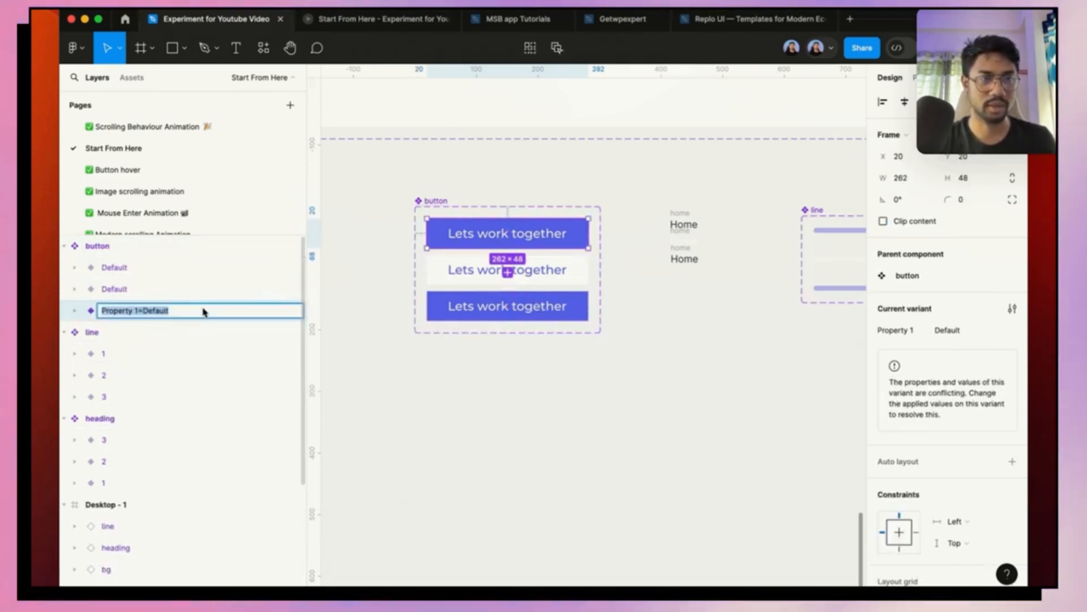
{"action": "type", "text": "1"}
{"action": "double_click", "coordinate": [208, 295]}
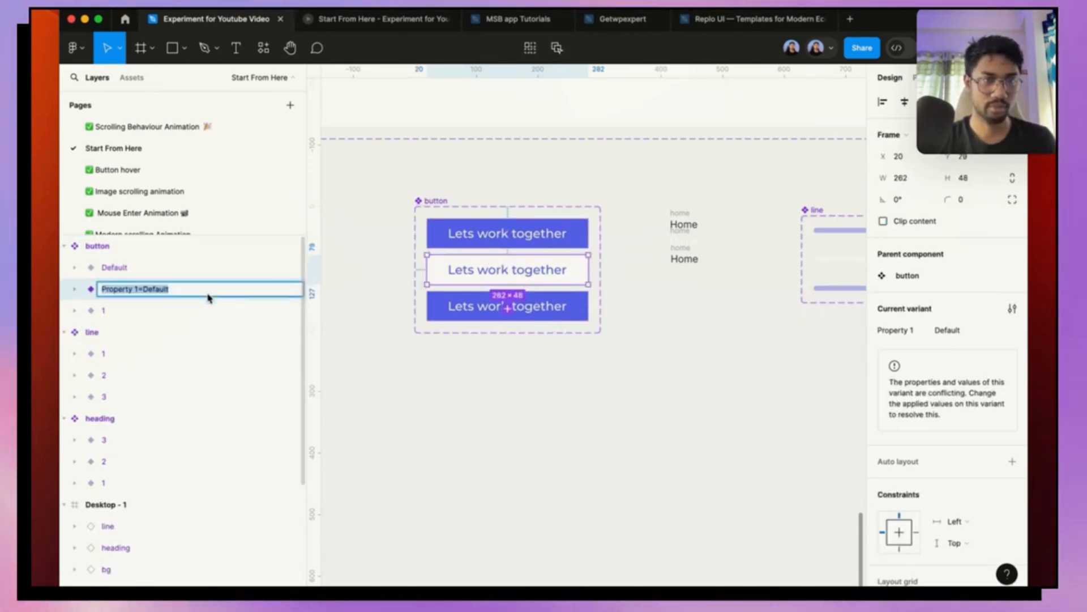
{"action": "type", "text": "2"}
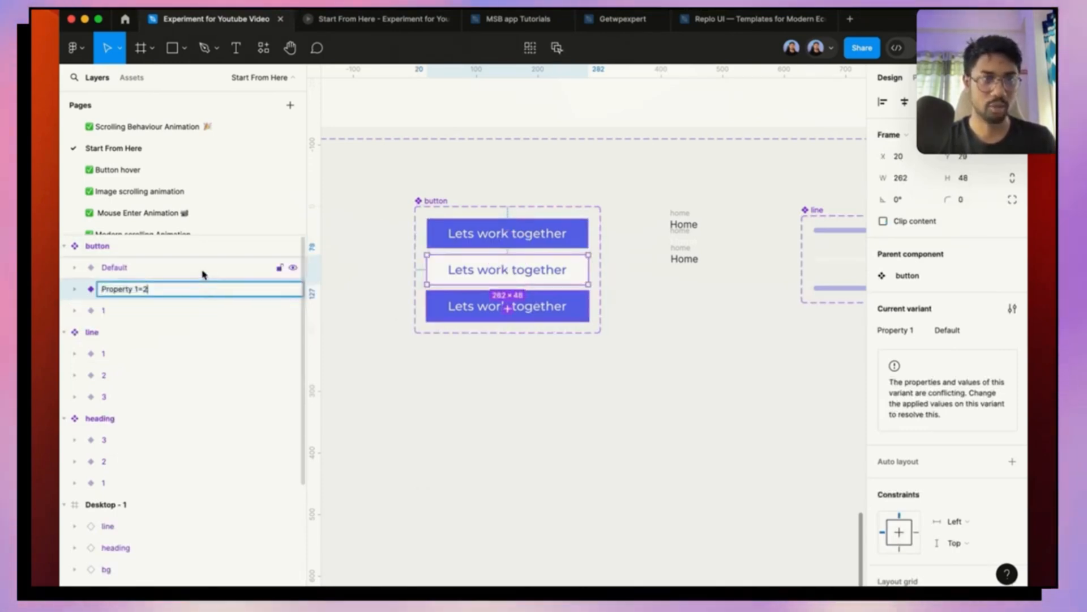
{"action": "double_click", "coordinate": [201, 270]}
{"action": "double_click", "coordinate": [158, 267]}
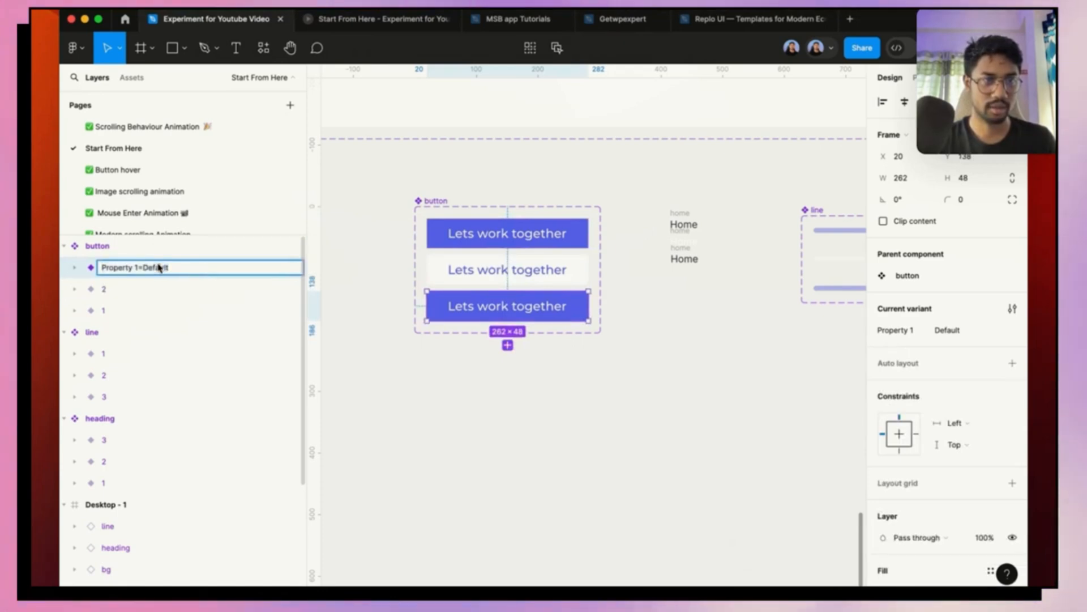
{"action": "type", "text": "3"}
{"action": "left_click", "coordinate": [458, 408]}
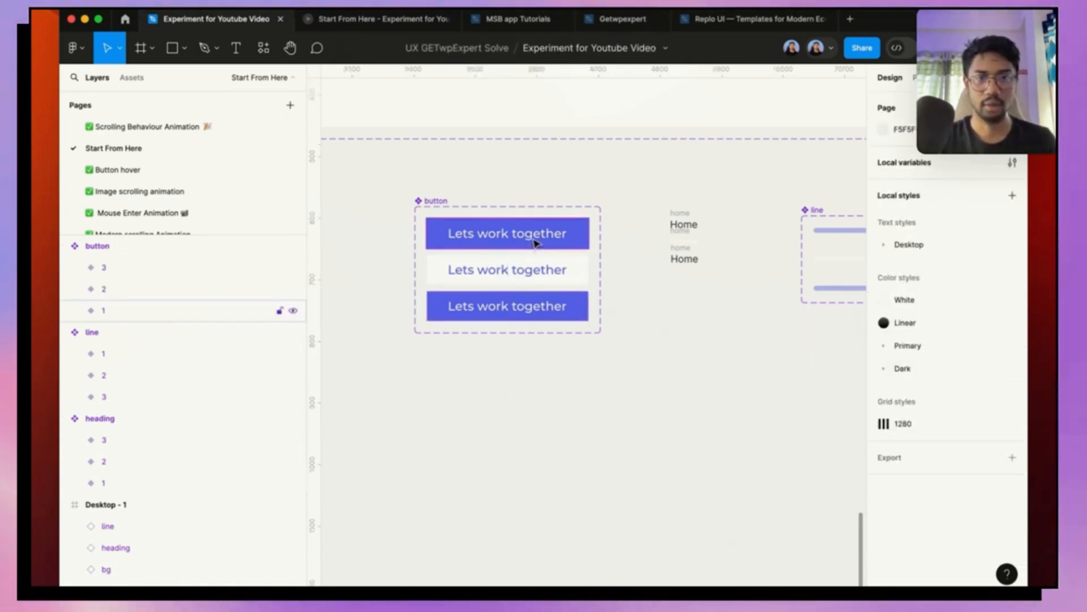
Step: Link button variant 1 to variant 2 with an 800 ms After delay trigger and Smart animate, Ease out, 1100 ms
{"action": "left_click", "coordinate": [535, 243]}
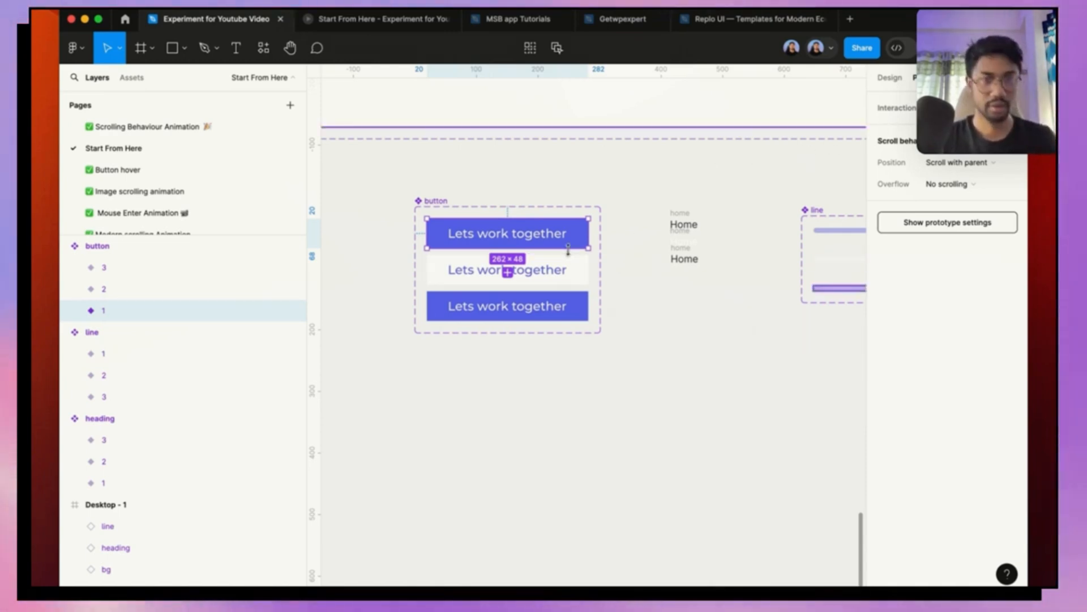
{"action": "scroll", "coordinate": [564, 235], "scroll_direction": "up", "scroll_amount": 5}
{"action": "scroll", "coordinate": [567, 328], "scroll_direction": "down", "scroll_amount": 5}
{"action": "scroll", "coordinate": [595, 253], "scroll_direction": "up", "scroll_amount": 2}
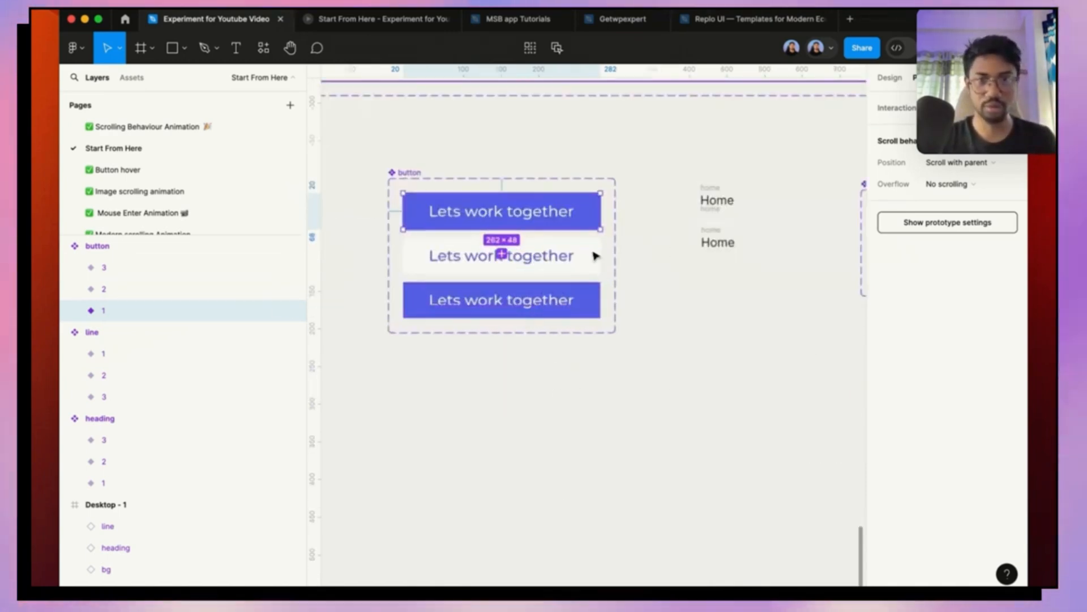
{"action": "left_click_drag", "start_coordinate": [600, 211], "coordinate": [580, 252]}
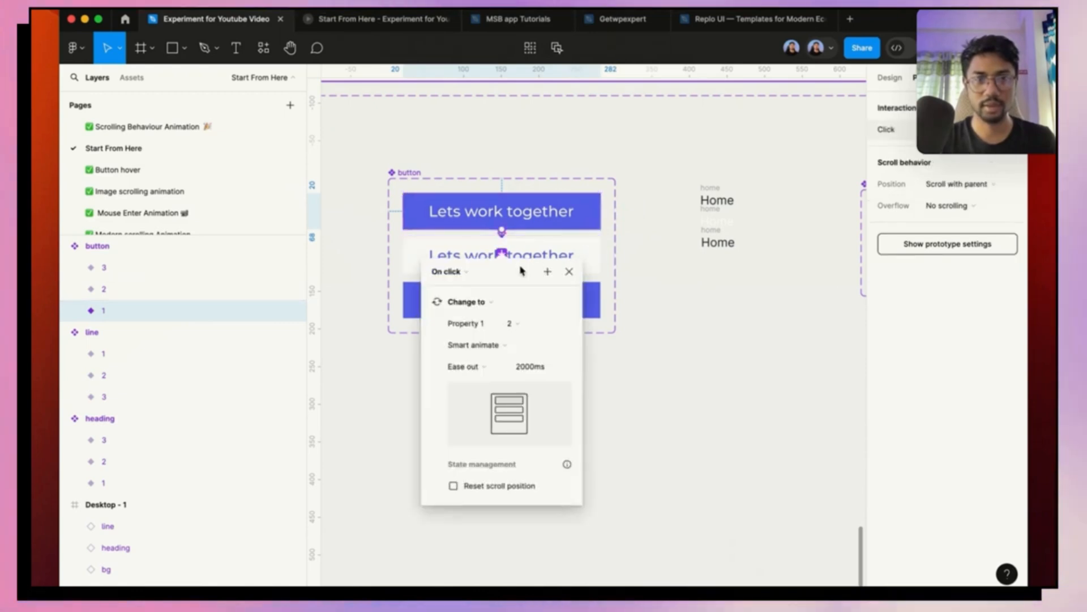
{"action": "left_click", "coordinate": [519, 269]}
{"action": "left_click", "coordinate": [483, 440]}
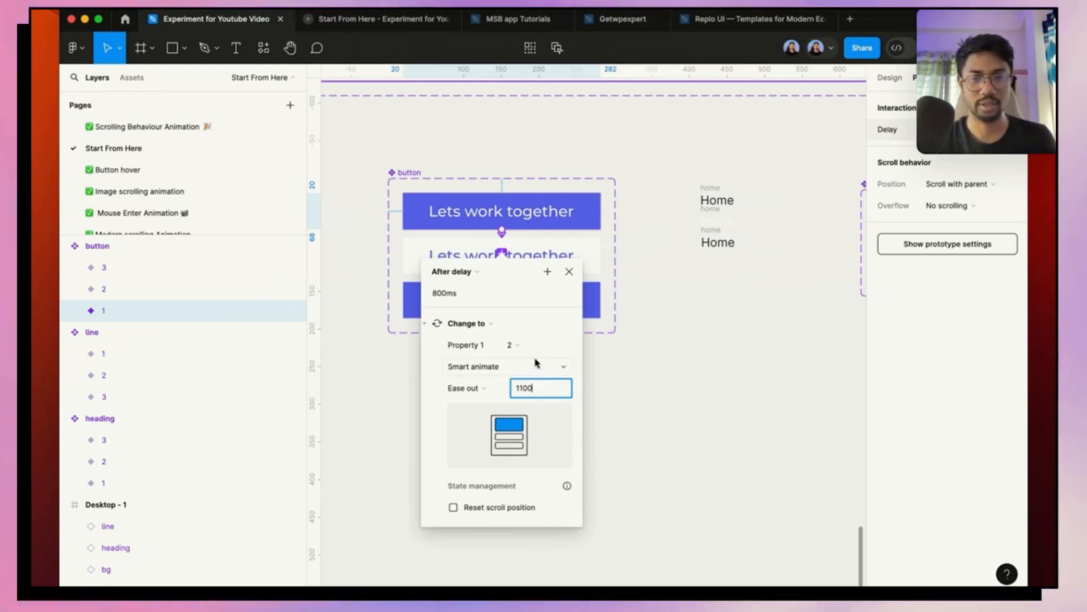
{"action": "left_click", "coordinate": [570, 272]}
Step: Link button variant 2 to variant 3 with an 800 ms After delay trigger, keeping Smart animate, Ease out, 1100 ms
{"action": "left_click", "coordinate": [572, 267]}
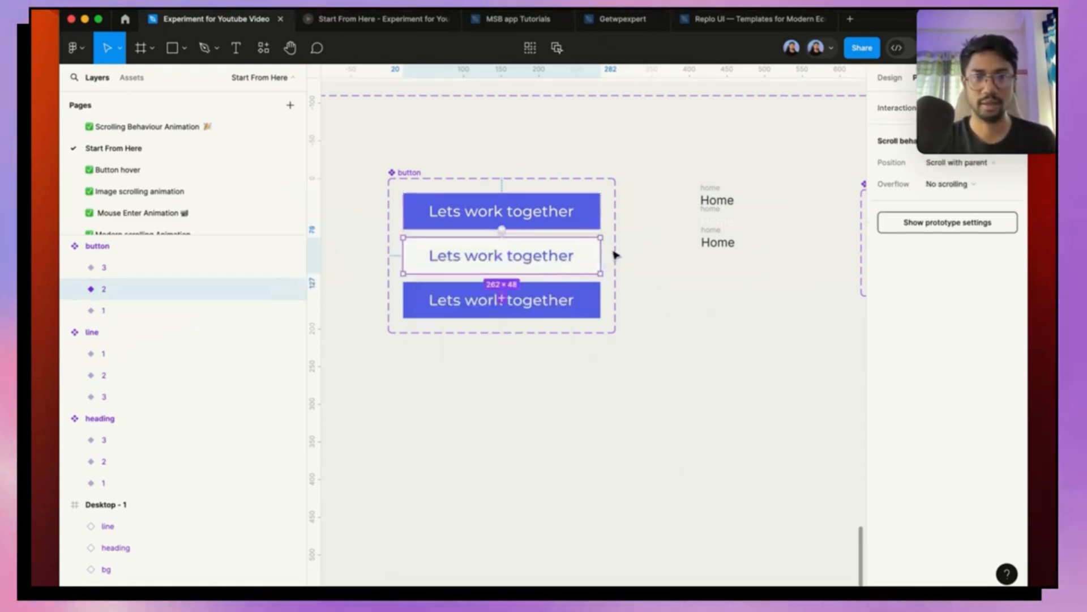
{"action": "left_click_drag", "start_coordinate": [602, 258], "coordinate": [578, 294]}
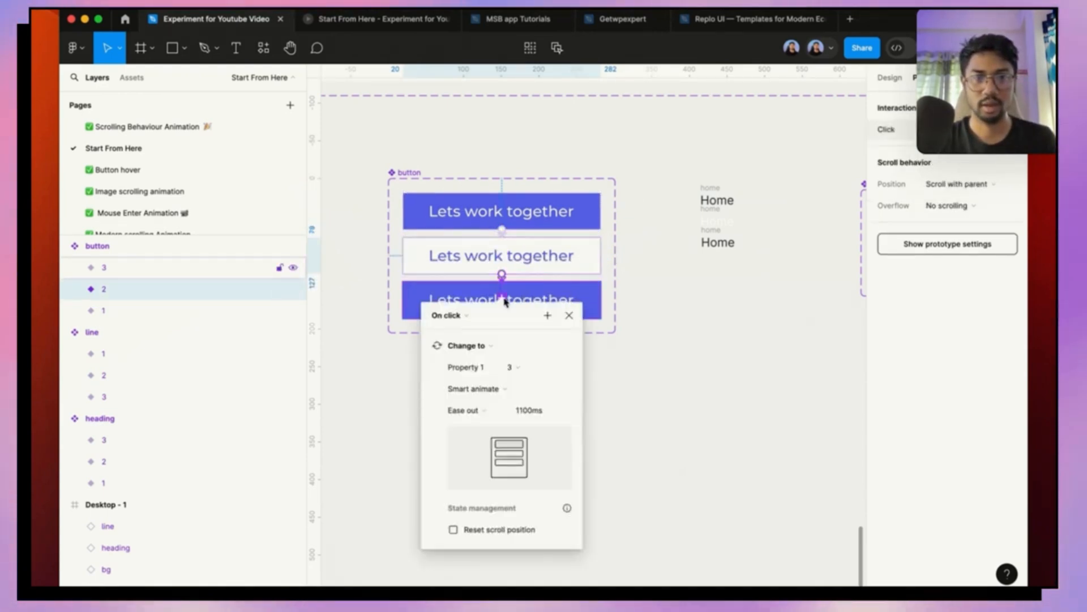
{"action": "left_click", "coordinate": [474, 315]}
{"action": "left_click", "coordinate": [460, 483]}
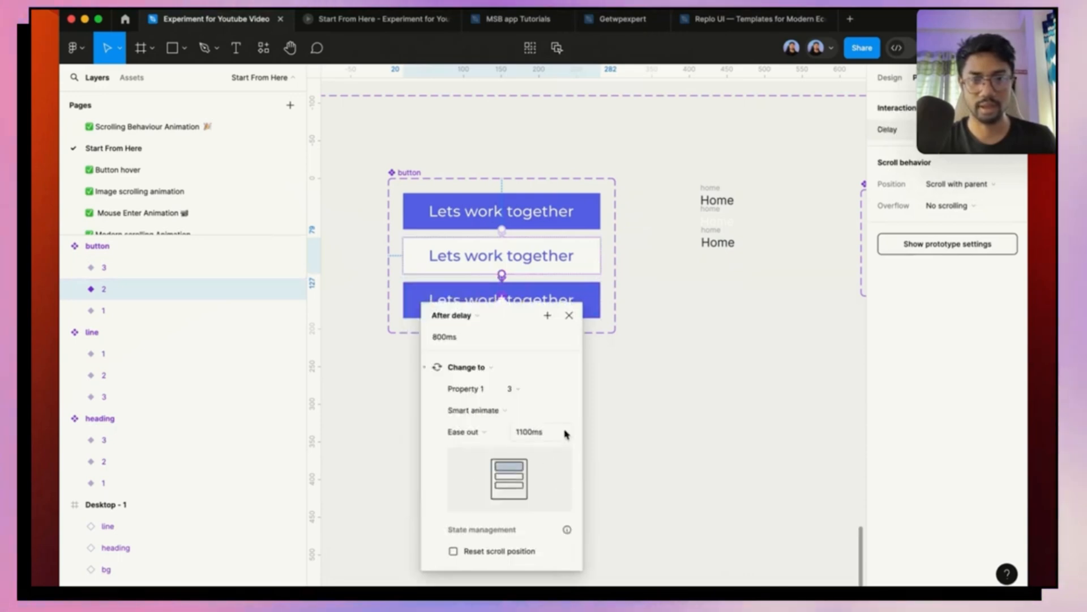
{"action": "left_click", "coordinate": [674, 416]}
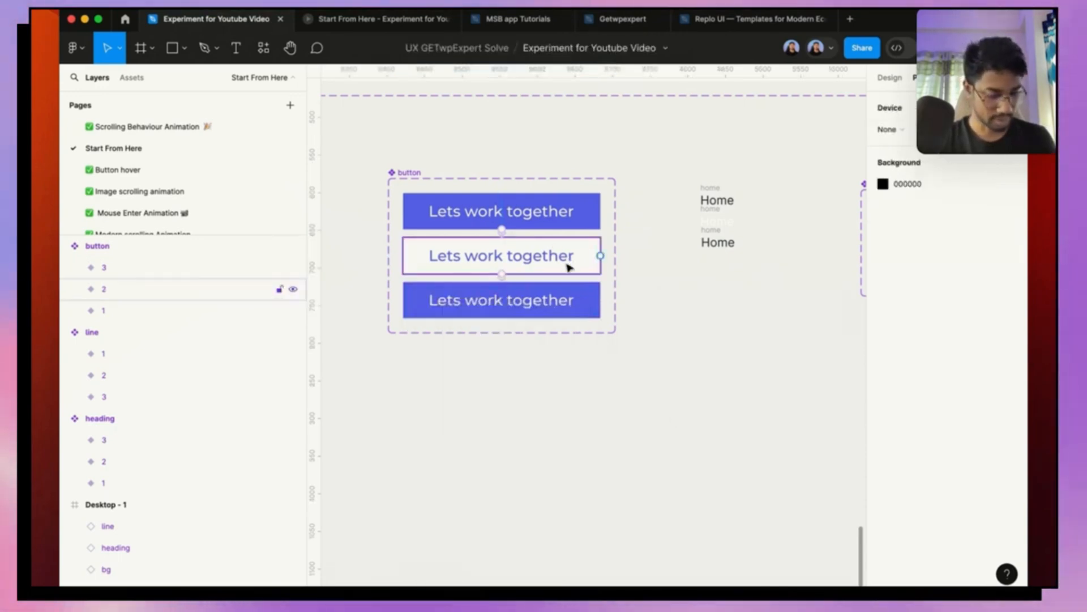
Step: Create an instance of button variant 1 below the button component set and cut it from the canvas
{"action": "scroll", "coordinate": [569, 267], "scroll_direction": "down", "scroll_amount": 2}
{"action": "left_click", "coordinate": [558, 236]}
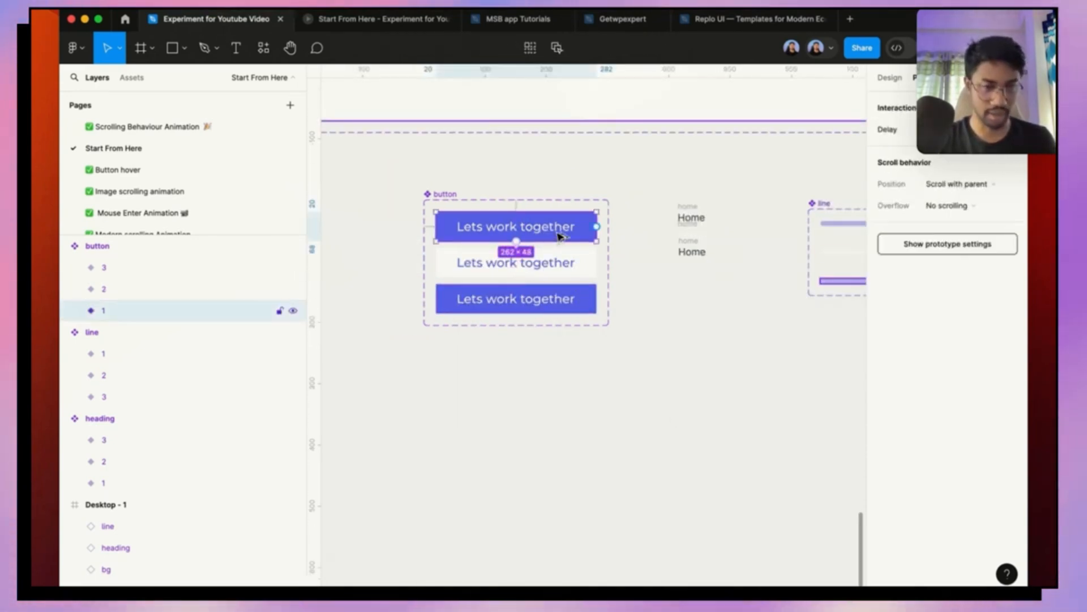
{"action": "left_click_drag", "start_coordinate": [558, 237], "coordinate": [570, 388]}
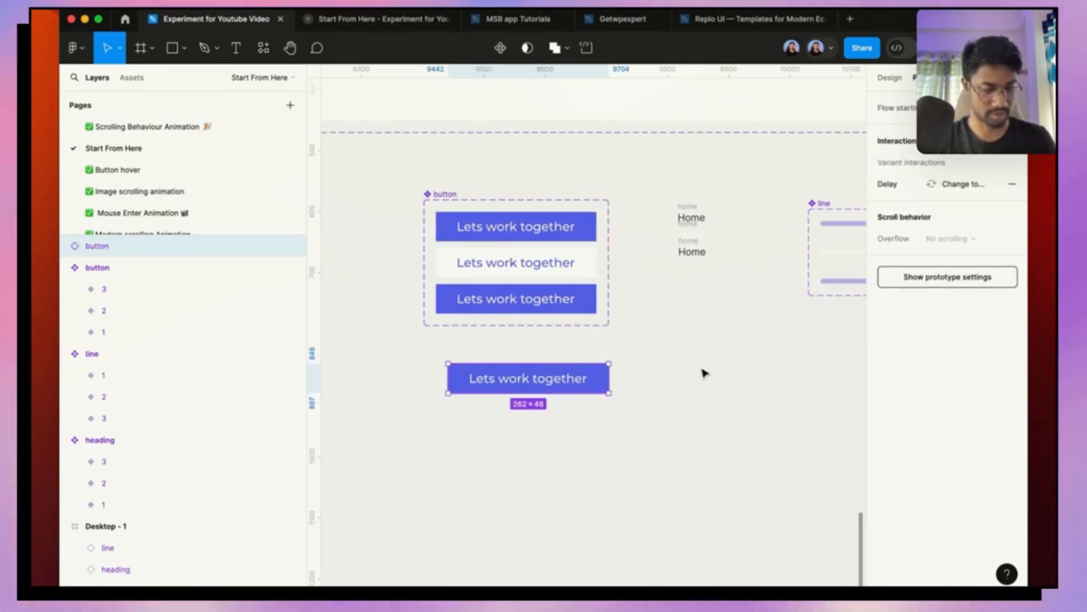
{"action": "key", "text": "Delete"}
Step: Paste the button instance into Desktop - 1 and move it below the UNLIMITED heading's right end, level with the line, at about X 878
{"action": "scroll", "coordinate": [617, 361], "scroll_direction": "down", "scroll_amount": 3}
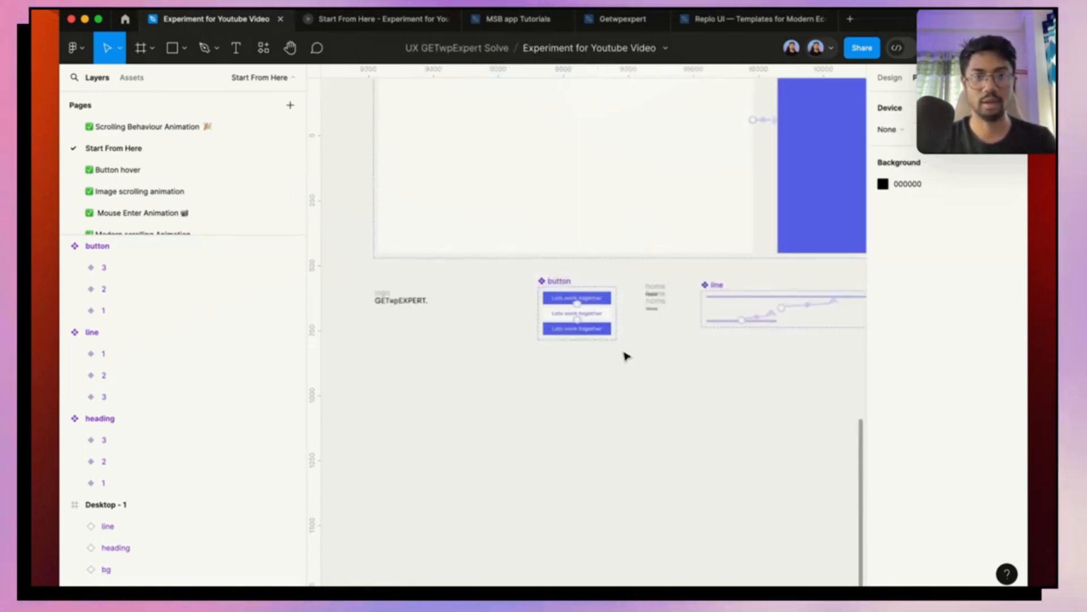
{"action": "scroll", "coordinate": [611, 294], "scroll_direction": "up", "scroll_amount": 4}
{"action": "scroll", "coordinate": [602, 228], "scroll_direction": "down", "scroll_amount": 2}
{"action": "scroll", "coordinate": [656, 257], "scroll_direction": "up", "scroll_amount": 5}
{"action": "scroll", "coordinate": [674, 283], "scroll_direction": "up", "scroll_amount": 4}
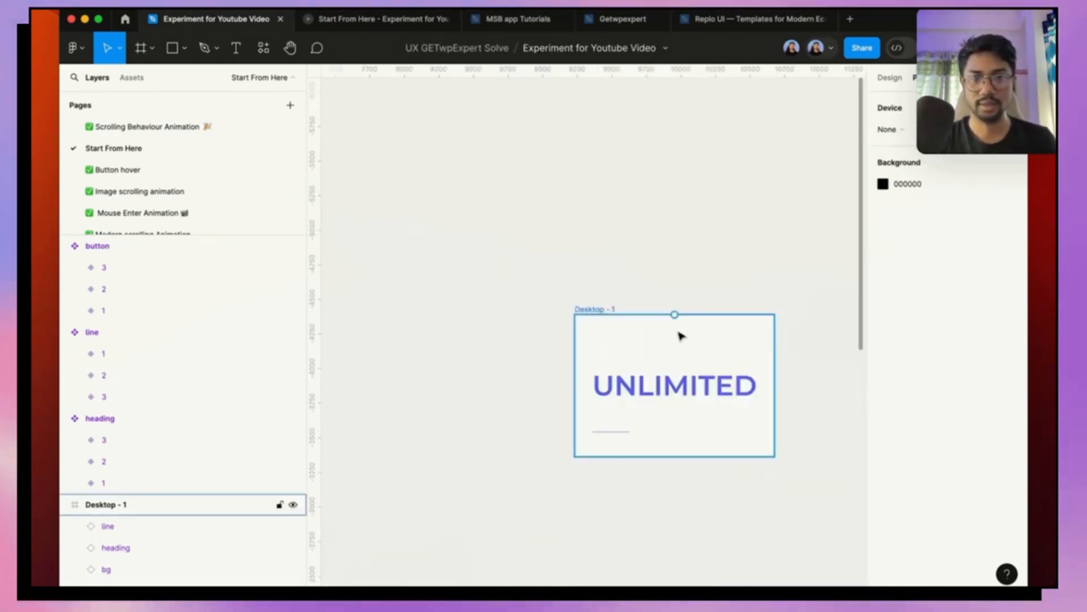
{"action": "scroll", "coordinate": [680, 331], "scroll_direction": "up", "scroll_amount": 3}
{"action": "scroll", "coordinate": [555, 215], "scroll_direction": "down", "scroll_amount": 3}
{"action": "key", "text": "ctrl+z"}
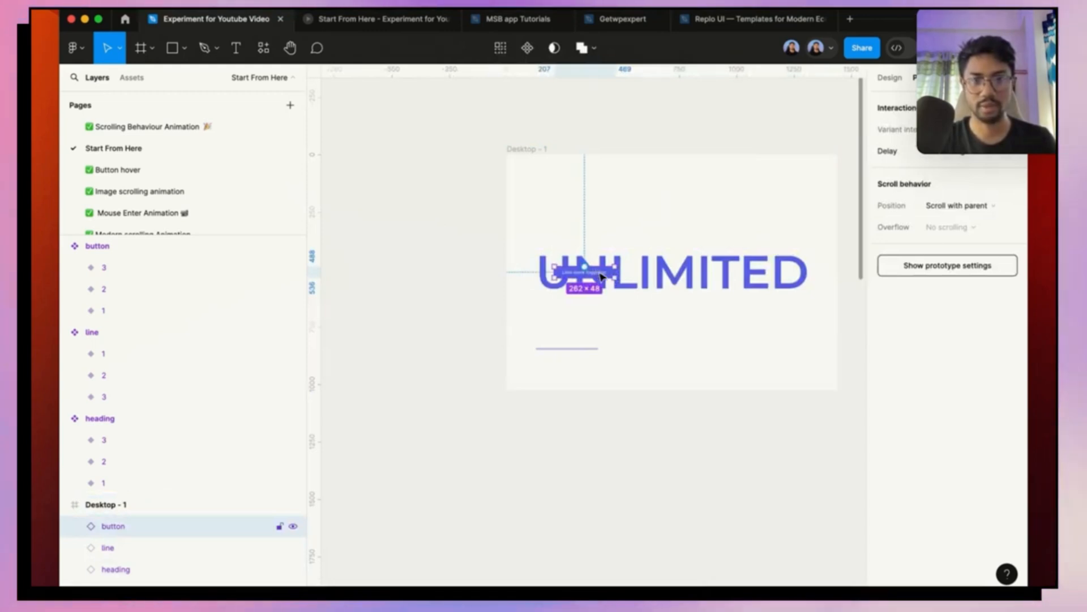
{"action": "left_click_drag", "start_coordinate": [598, 273], "coordinate": [746, 344]}
Step: Combine the three home frames beside the button set into one component set
{"action": "scroll", "coordinate": [493, 198], "scroll_direction": "down", "scroll_amount": 5}
{"action": "scroll", "coordinate": [579, 393], "scroll_direction": "down", "scroll_amount": 5}
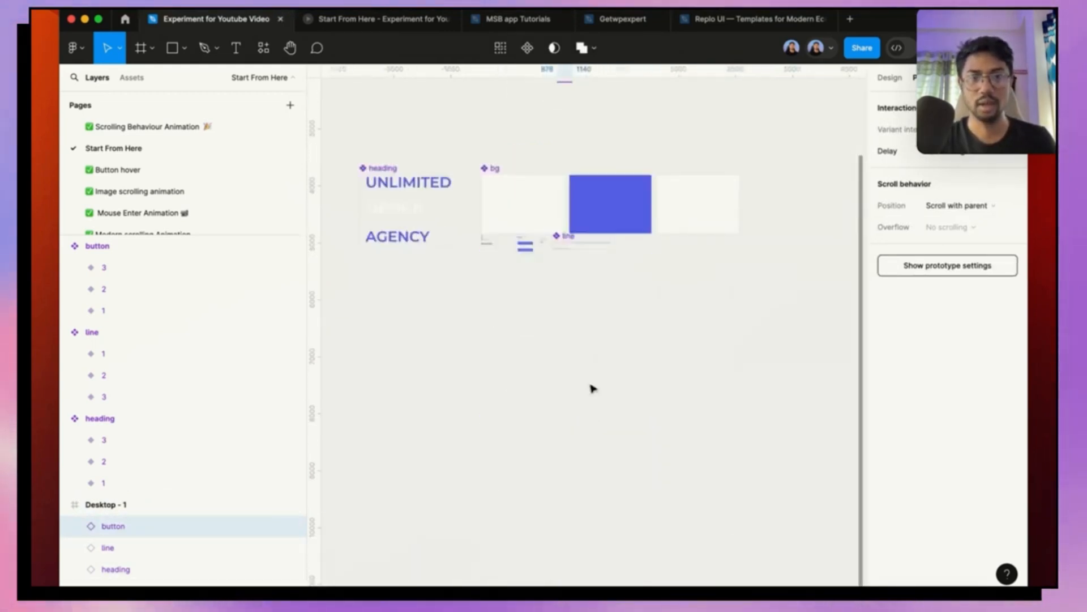
{"action": "scroll", "coordinate": [590, 383], "scroll_direction": "up", "scroll_amount": 5}
{"action": "scroll", "coordinate": [583, 368], "scroll_direction": "down", "scroll_amount": 5}
{"action": "scroll", "coordinate": [556, 364], "scroll_direction": "up", "scroll_amount": 5}
{"action": "scroll", "coordinate": [462, 245], "scroll_direction": "up", "scroll_amount": 5}
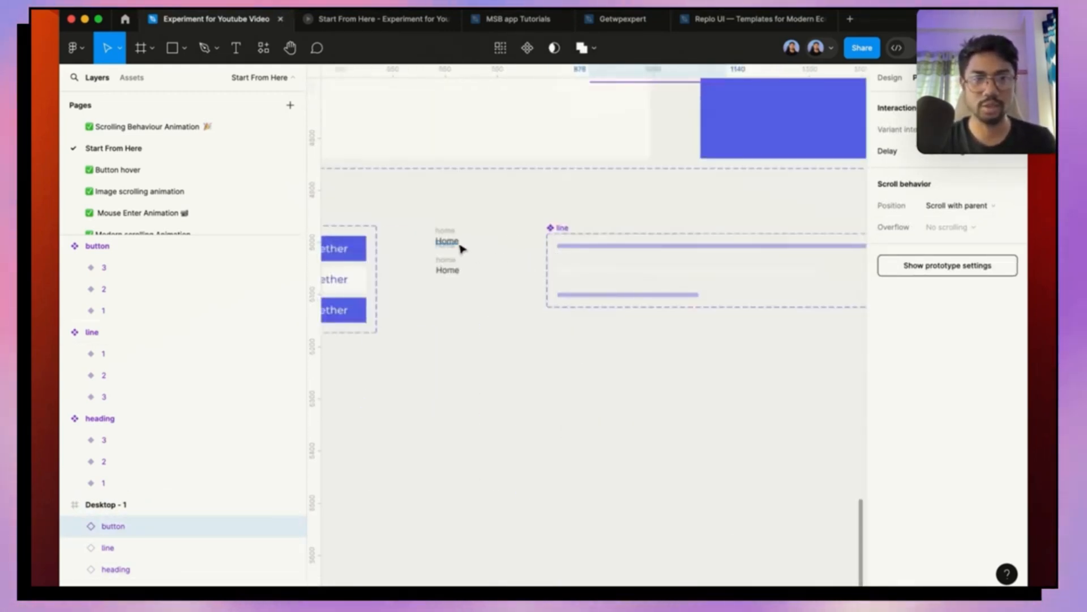
{"action": "left_click", "coordinate": [456, 255]}
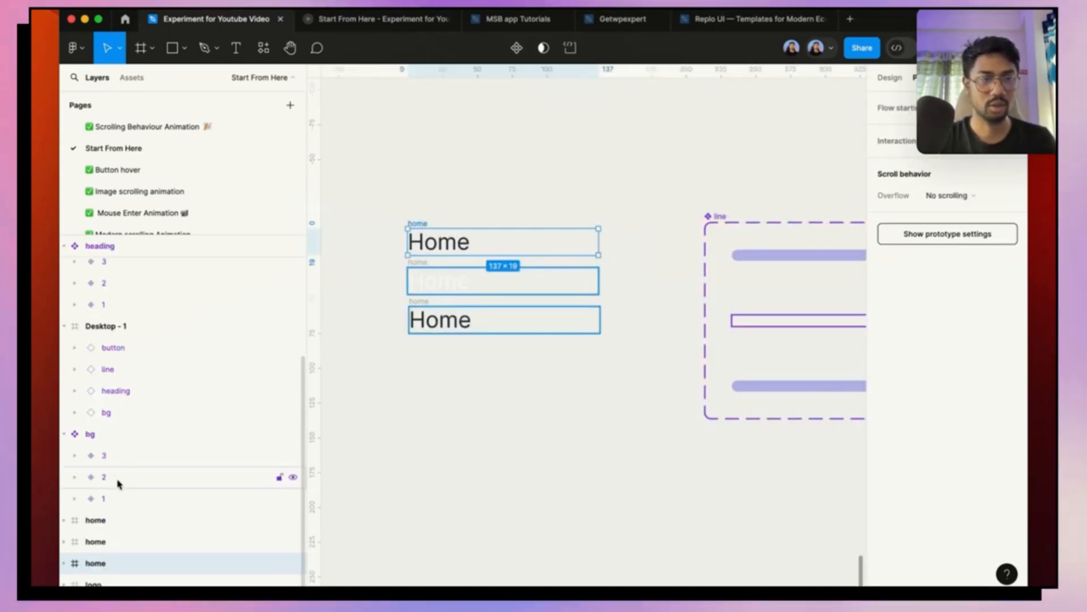
{"action": "left_click", "coordinate": [126, 519], "text": "shift"}
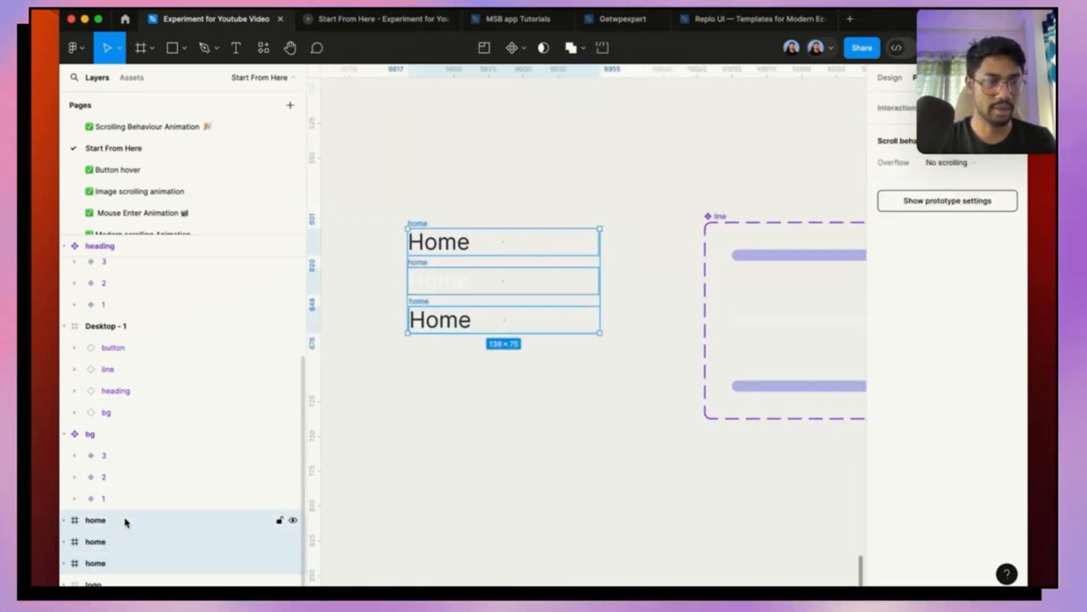
{"action": "left_click", "coordinate": [523, 56]}
{"action": "left_click", "coordinate": [517, 113]}
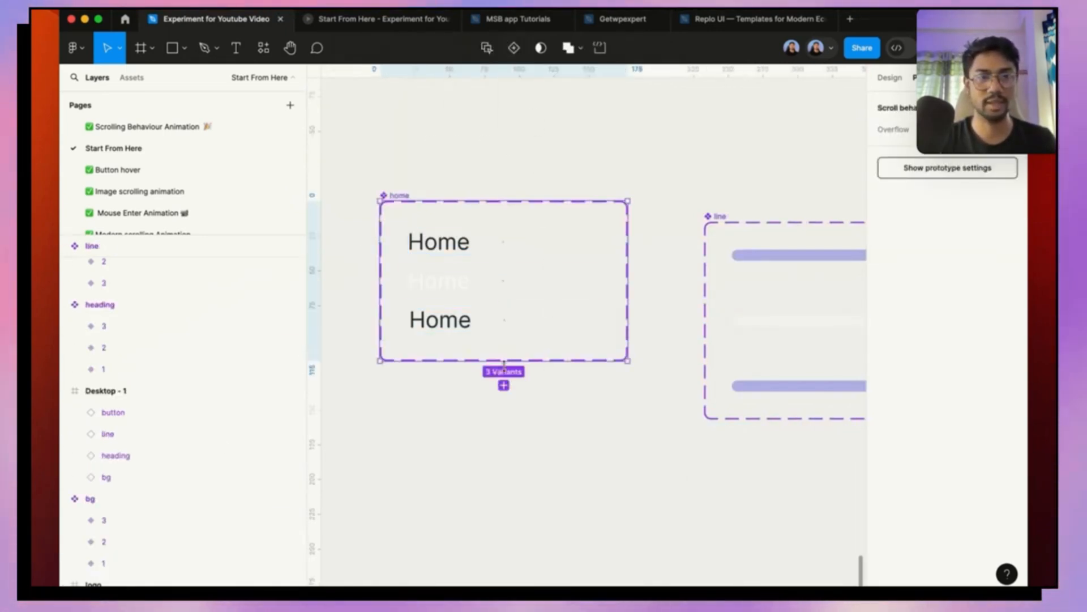
Step: Link the first home variant to the second with an 800 ms After delay trigger and Smart animate, Ease out, 2000 ms
{"action": "scroll", "coordinate": [477, 284], "scroll_direction": "up", "scroll_amount": 2}
{"action": "left_click", "coordinate": [448, 242]}
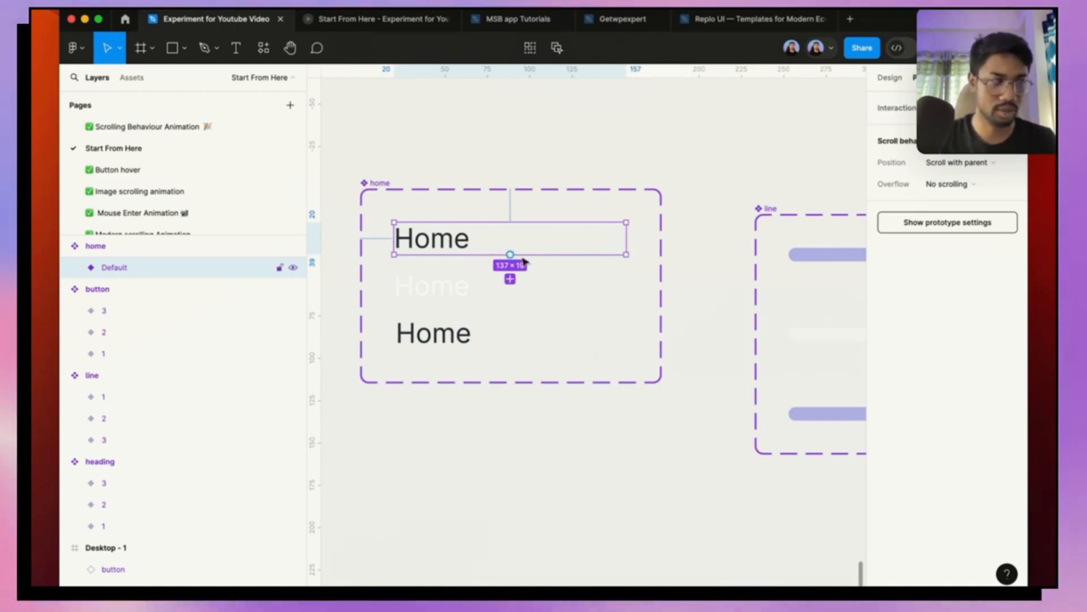
{"action": "left_click_drag", "start_coordinate": [625, 239], "coordinate": [541, 284]}
{"action": "left_click", "coordinate": [453, 303]}
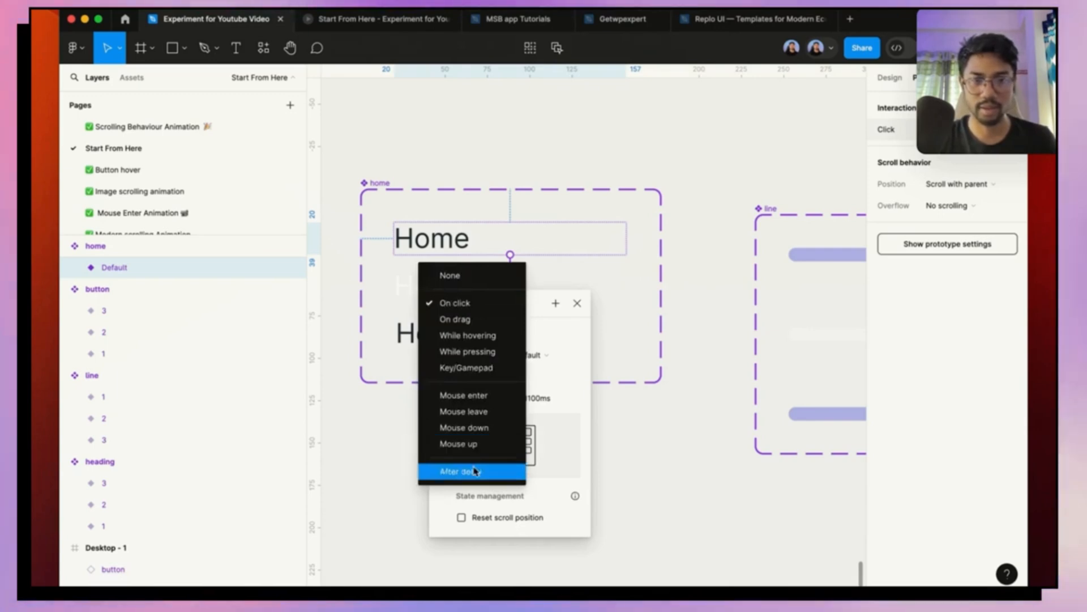
{"action": "left_click", "coordinate": [476, 471]}
{"action": "left_click", "coordinate": [539, 425]}
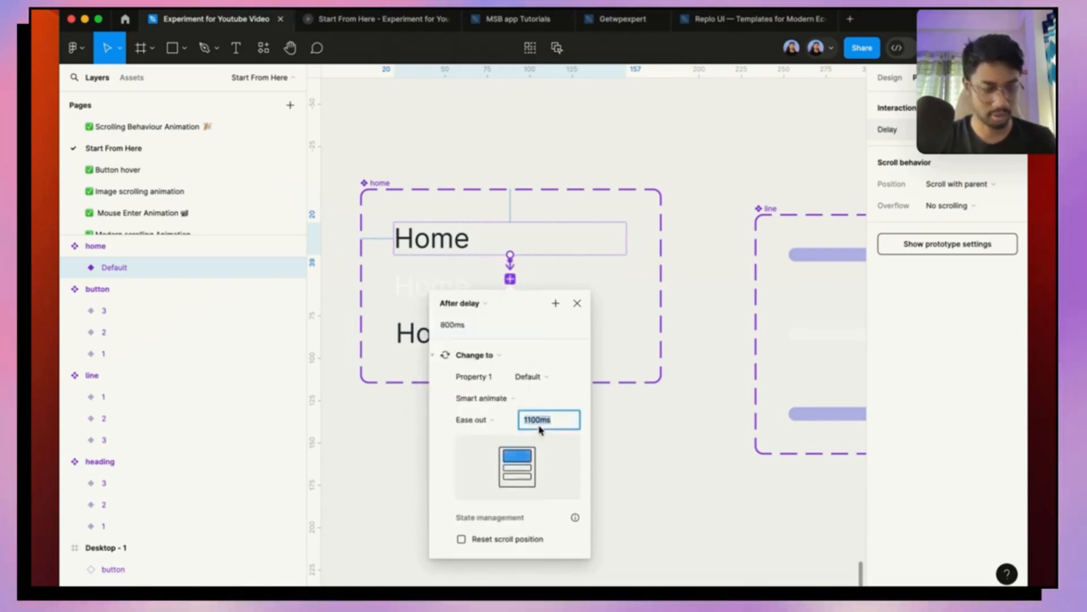
Step: Link the second home variant to the third with an After delay trigger and Smart animate, Ease out, 2000 ms
{"action": "left_click", "coordinate": [417, 303]}
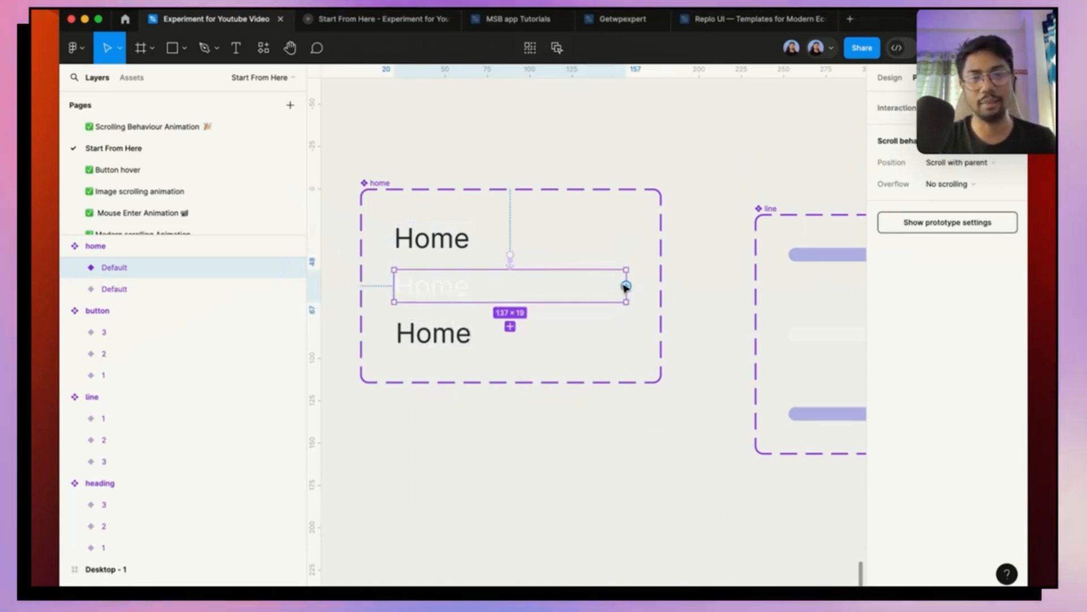
{"action": "left_click_drag", "start_coordinate": [625, 286], "coordinate": [555, 336]}
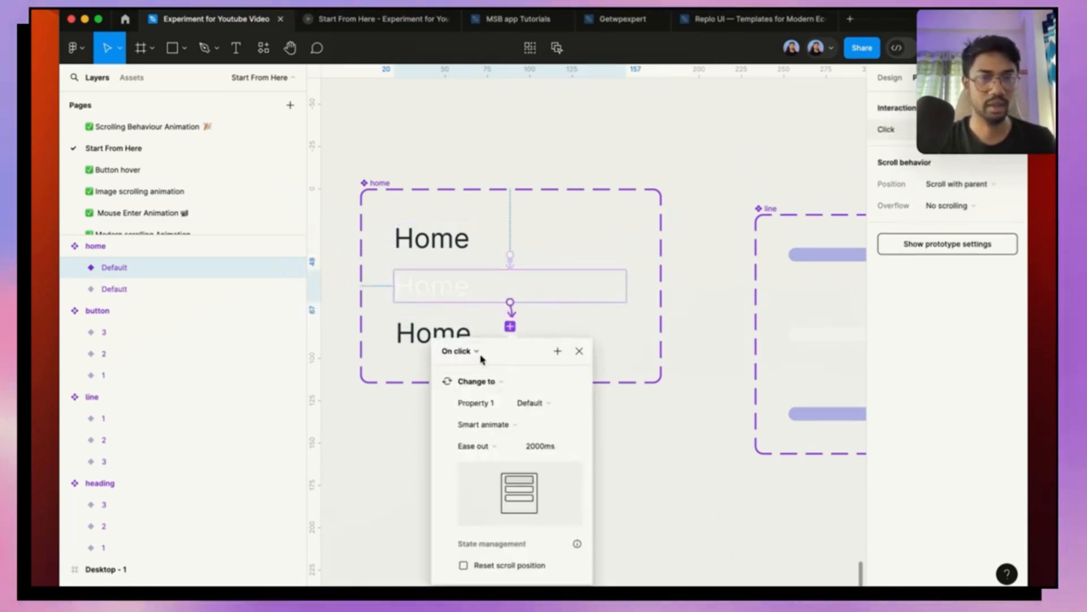
{"action": "left_click", "coordinate": [460, 351]}
{"action": "left_click", "coordinate": [490, 520]}
{"action": "left_click", "coordinate": [668, 432]}
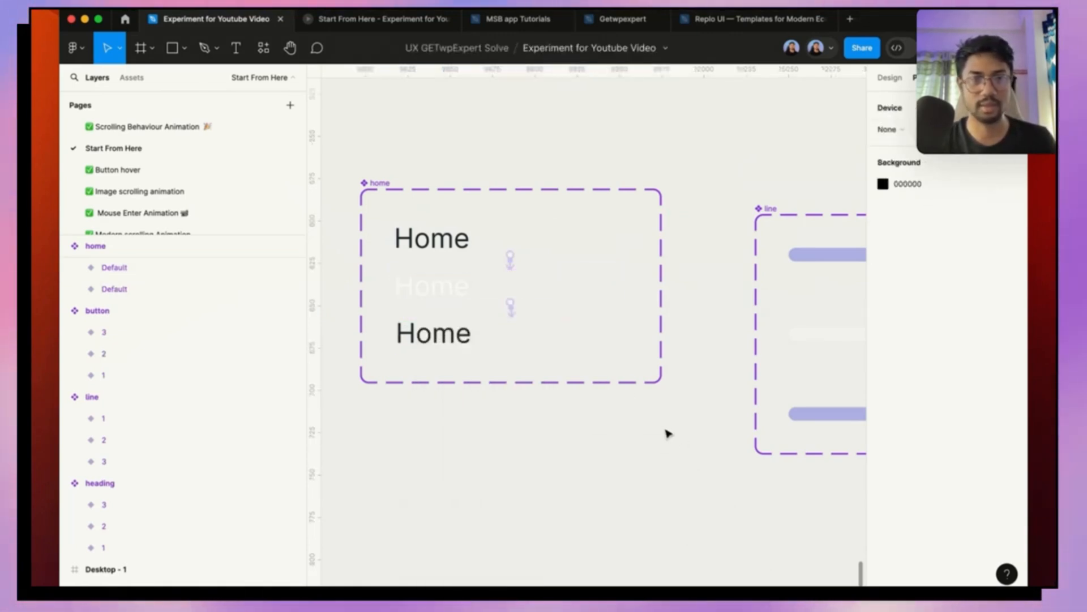
Step: Create an instance of the first home variant below the home component set and cut it from the canvas
{"action": "left_click", "coordinate": [457, 335]}
{"action": "left_click", "coordinate": [451, 244]}
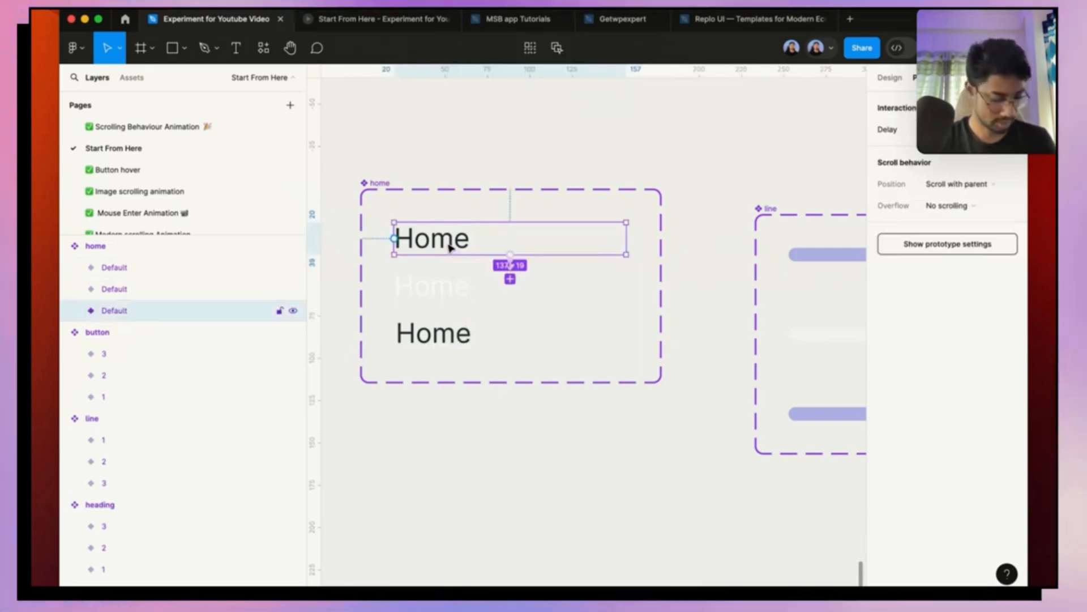
{"action": "left_click_drag", "start_coordinate": [451, 245], "coordinate": [468, 528]}
{"action": "scroll", "coordinate": [481, 450], "scroll_direction": "down", "scroll_amount": 3}
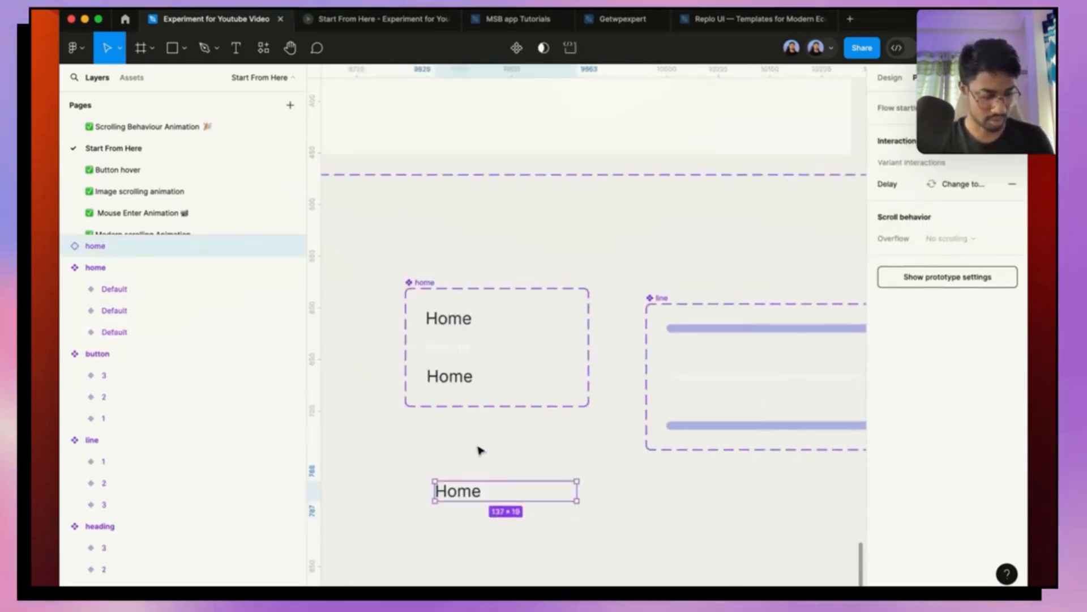
{"action": "key", "text": "Delete"}
Step: Paste the home instance into the Desktop - 1 frame
{"action": "scroll", "coordinate": [577, 356], "scroll_direction": "up", "scroll_amount": 15}
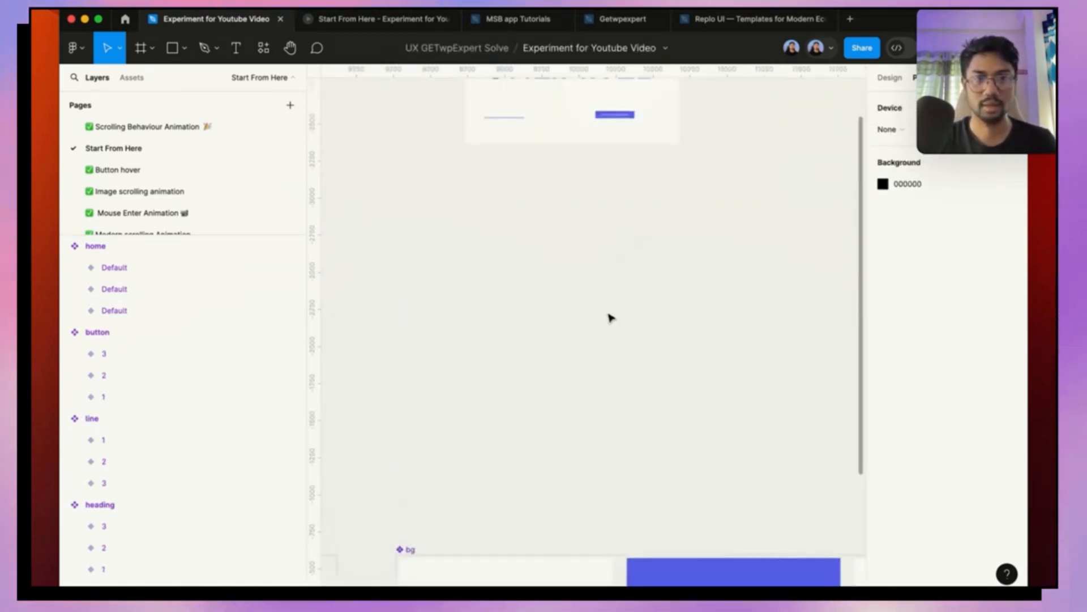
{"action": "scroll", "coordinate": [611, 318], "scroll_direction": "down", "scroll_amount": 10}
{"action": "scroll", "coordinate": [594, 165], "scroll_direction": "up", "scroll_amount": 3}
{"action": "left_click", "coordinate": [457, 136]}
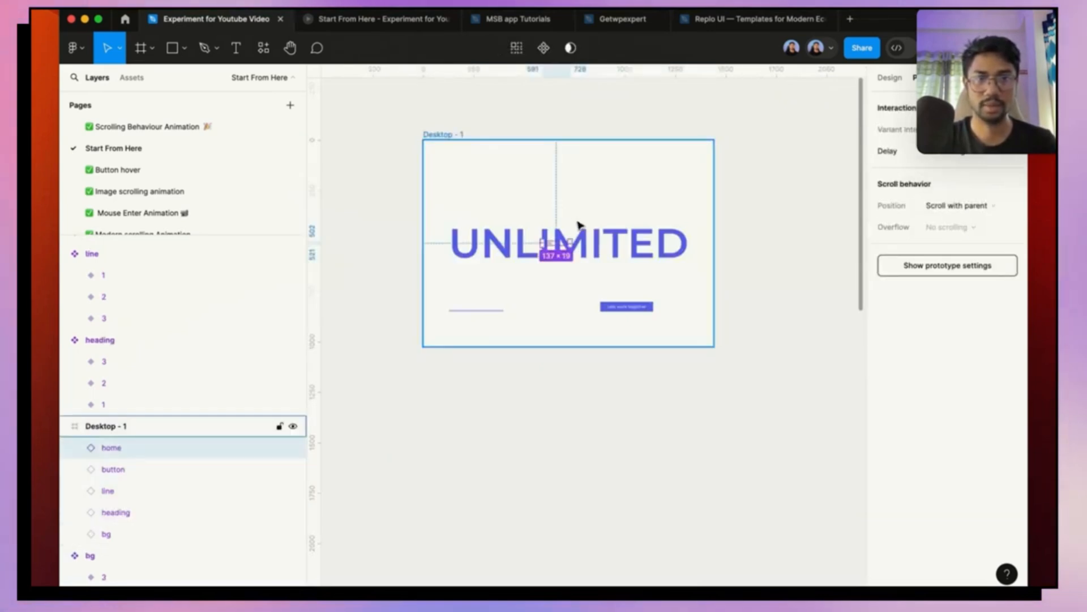
{"action": "left_click", "coordinate": [556, 242]}
{"action": "left_click_drag", "start_coordinate": [565, 246], "coordinate": [697, 224]}
{"action": "key", "text": "Escape"}
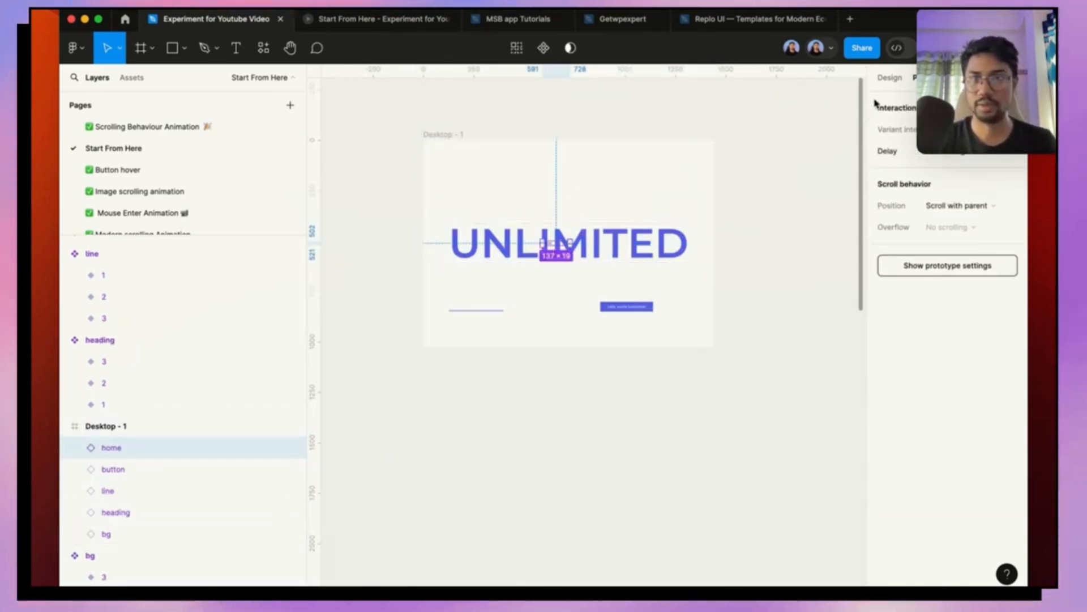
Step: Move the home instance straight up in Desktop - 1, well above the UNLIMITED heading near the frame's upper edge
{"action": "left_click", "coordinate": [888, 78]}
{"action": "scroll", "coordinate": [668, 177], "scroll_direction": "up", "scroll_amount": 3}
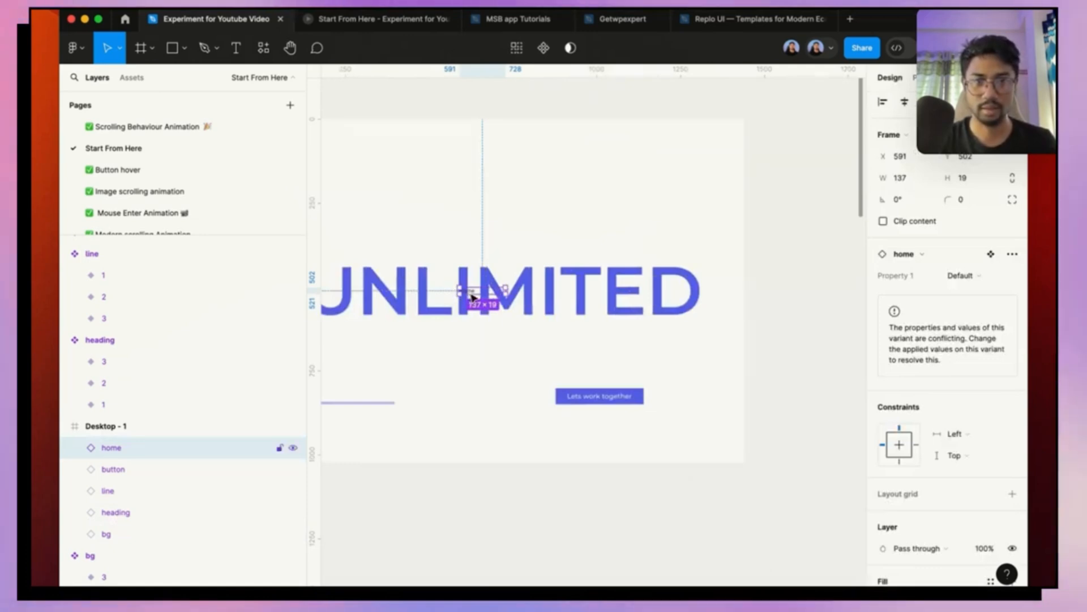
{"action": "left_click_drag", "start_coordinate": [472, 296], "coordinate": [469, 165]}
{"action": "scroll", "coordinate": [575, 177], "scroll_direction": "down", "scroll_amount": 5}
{"action": "left_click", "coordinate": [706, 230]}
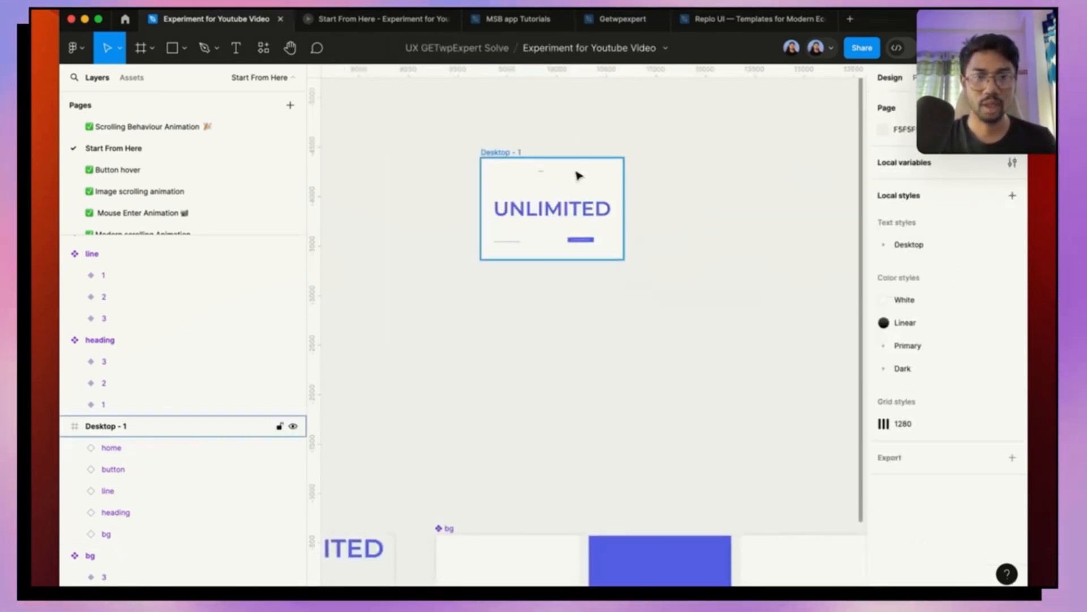
Step: Examine the Desktop - 1 layout and the component sets, and inspect the logo frame below the bg variants
{"action": "scroll", "coordinate": [539, 262], "scroll_direction": "down", "scroll_amount": 3}
{"action": "scroll", "coordinate": [576, 218], "scroll_direction": "up", "scroll_amount": 3}
{"action": "scroll", "coordinate": [569, 170], "scroll_direction": "up", "scroll_amount": 3}
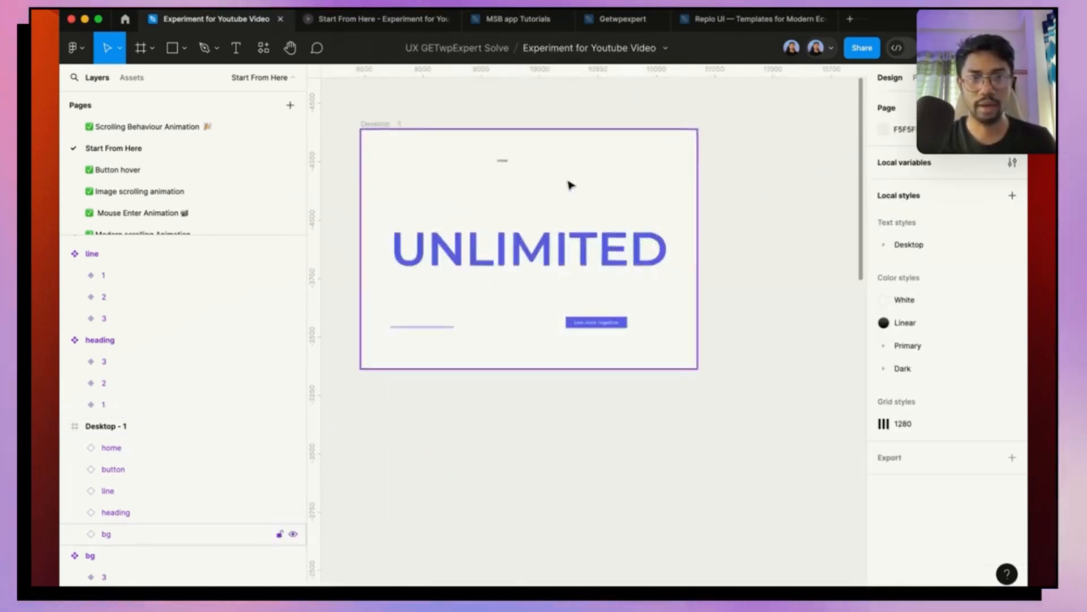
{"action": "scroll", "coordinate": [514, 165], "scroll_direction": "up", "scroll_amount": 2}
{"action": "scroll", "coordinate": [514, 165], "scroll_direction": "down", "scroll_amount": 3}
{"action": "scroll", "coordinate": [529, 170], "scroll_direction": "down", "scroll_amount": 10}
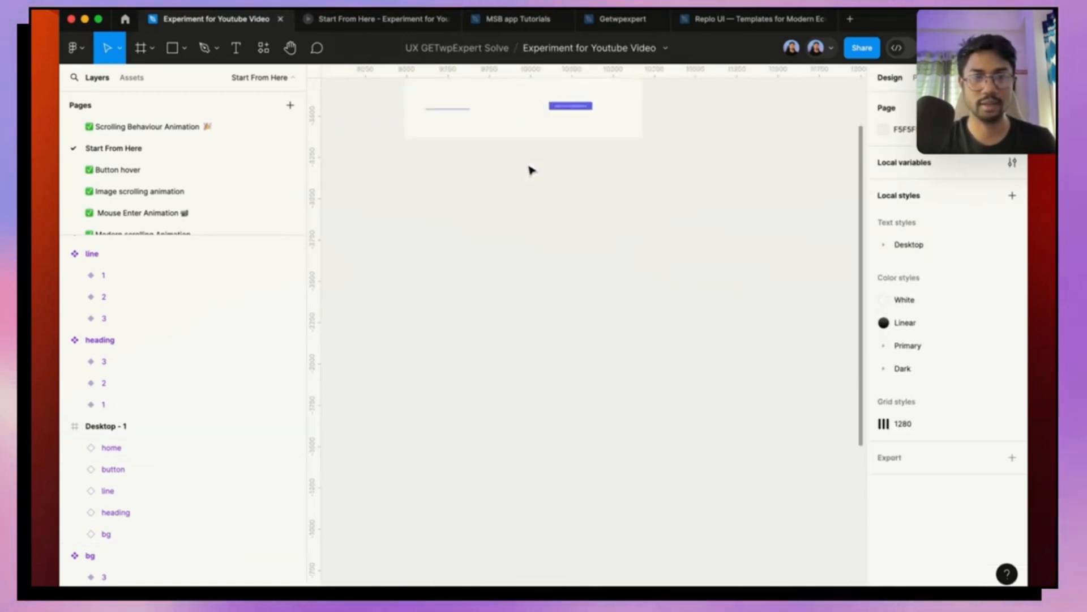
{"action": "scroll", "coordinate": [607, 268], "scroll_direction": "up", "scroll_amount": 8}
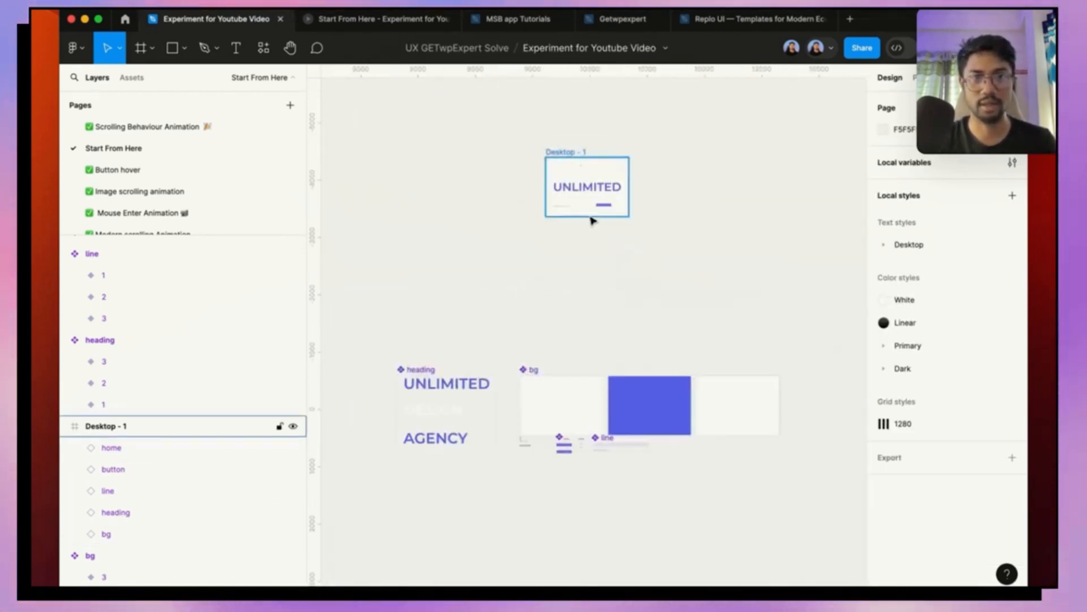
{"action": "scroll", "coordinate": [589, 182], "scroll_direction": "up", "scroll_amount": 2}
{"action": "scroll", "coordinate": [606, 255], "scroll_direction": "down", "scroll_amount": 5}
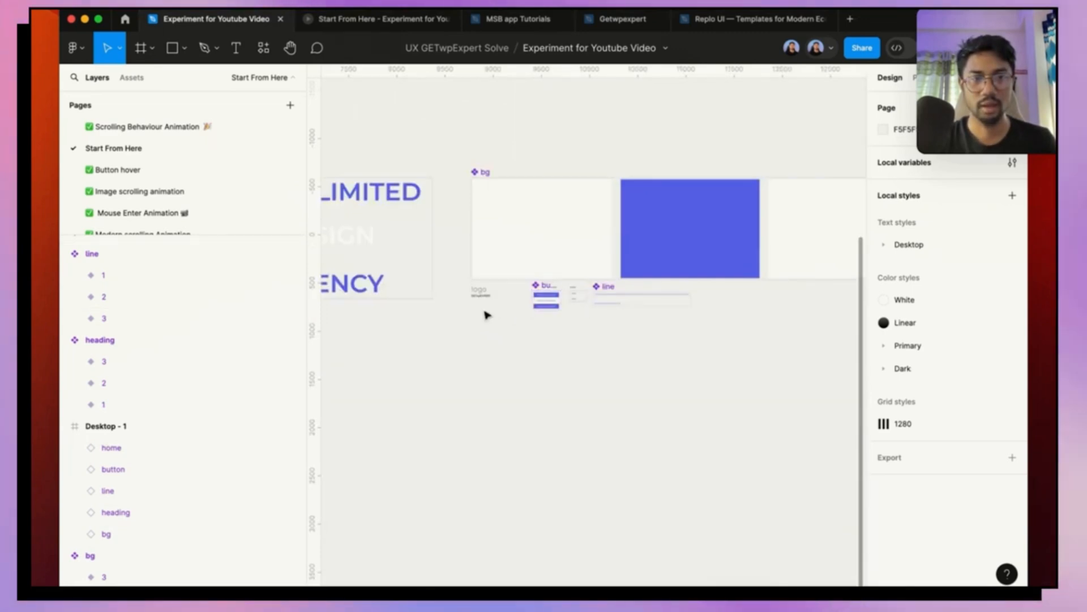
{"action": "scroll", "coordinate": [498, 320], "scroll_direction": "up", "scroll_amount": 3}
{"action": "left_click", "coordinate": [464, 288]}
{"action": "scroll", "coordinate": [540, 314], "scroll_direction": "up", "scroll_amount": 3}
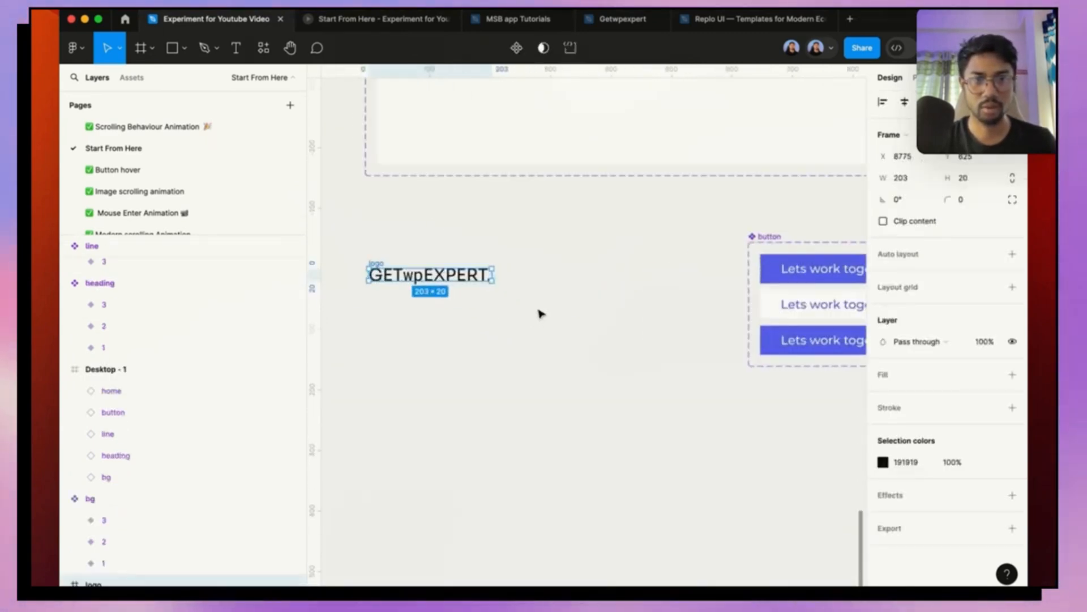
{"action": "scroll", "coordinate": [371, 263], "scroll_direction": "up", "scroll_amount": 1}
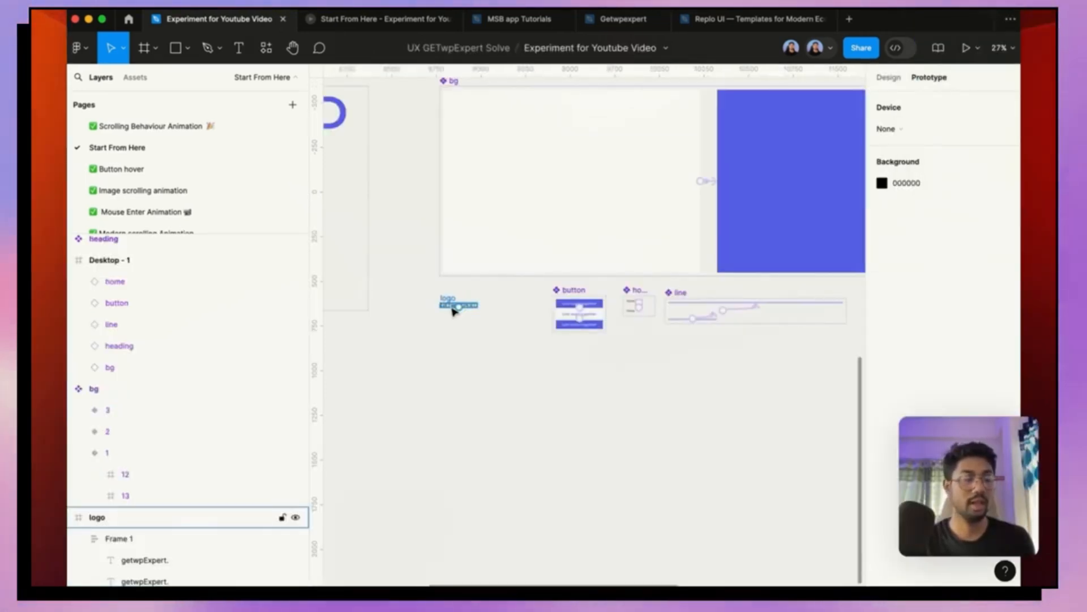
{"action": "scroll", "coordinate": [453, 310], "scroll_direction": "up", "scroll_amount": 5}
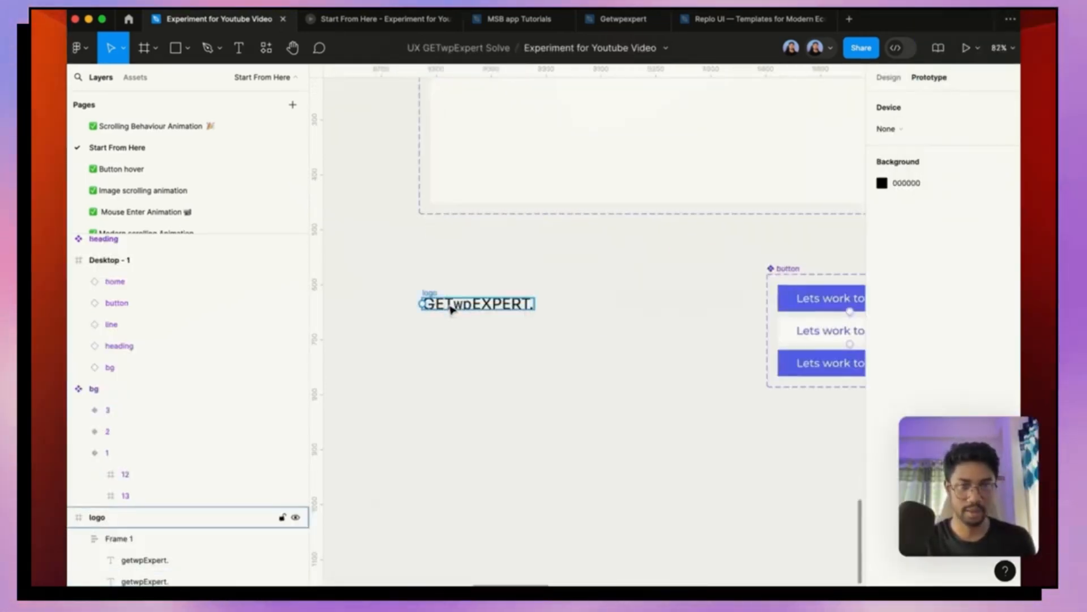
Step: Duplicate the GETwpEXPERT. logo frame below the original and ungroup the copy
{"action": "left_click", "coordinate": [453, 308]}
{"action": "left_click_drag", "start_coordinate": [453, 309], "coordinate": [479, 413]}
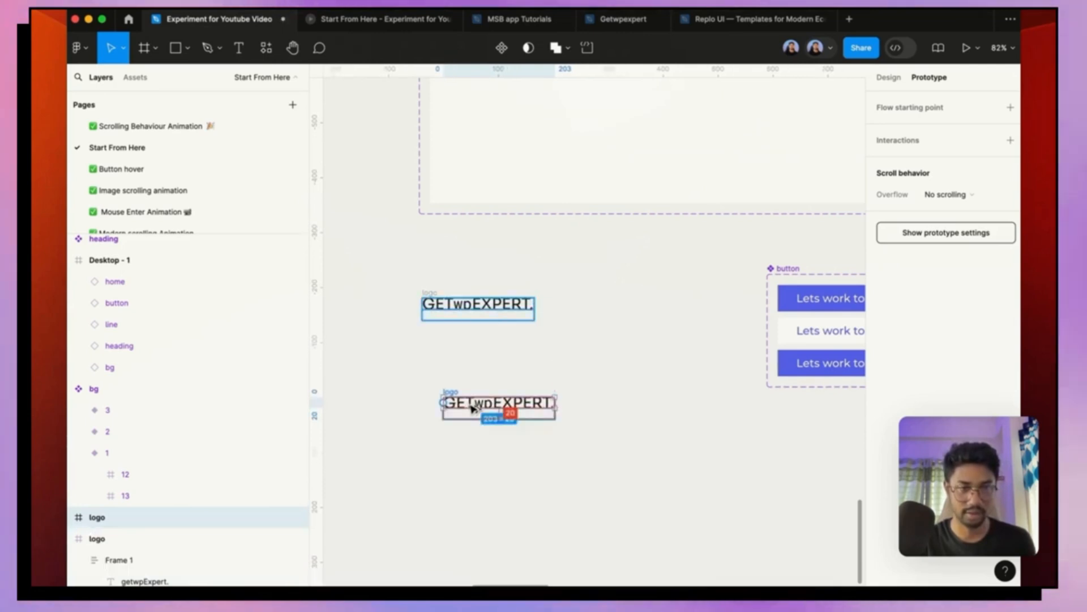
{"action": "right_click", "coordinate": [492, 408]}
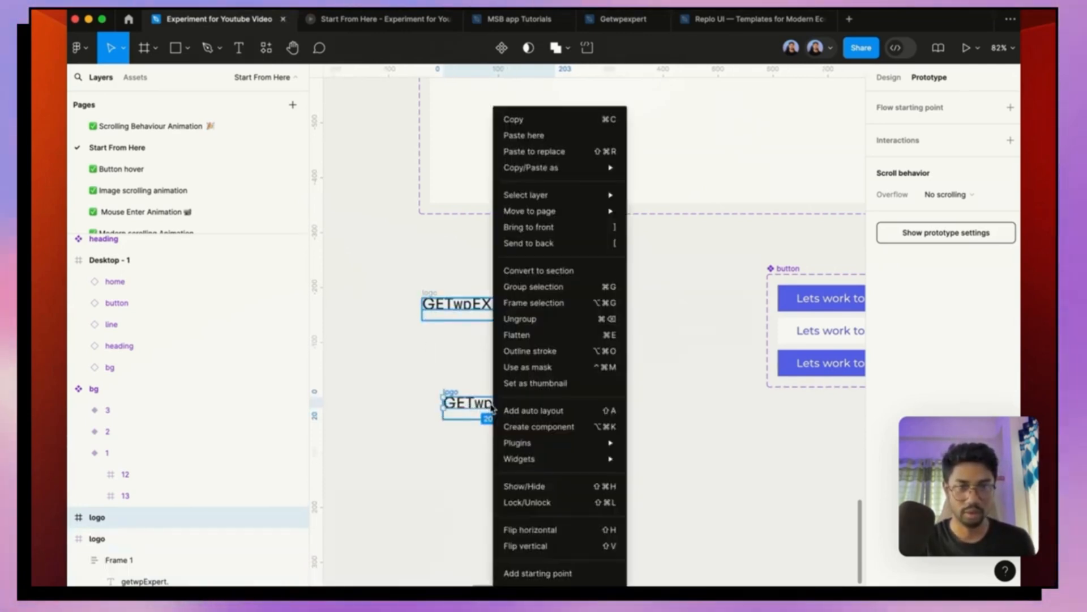
{"action": "left_click", "coordinate": [533, 321]}
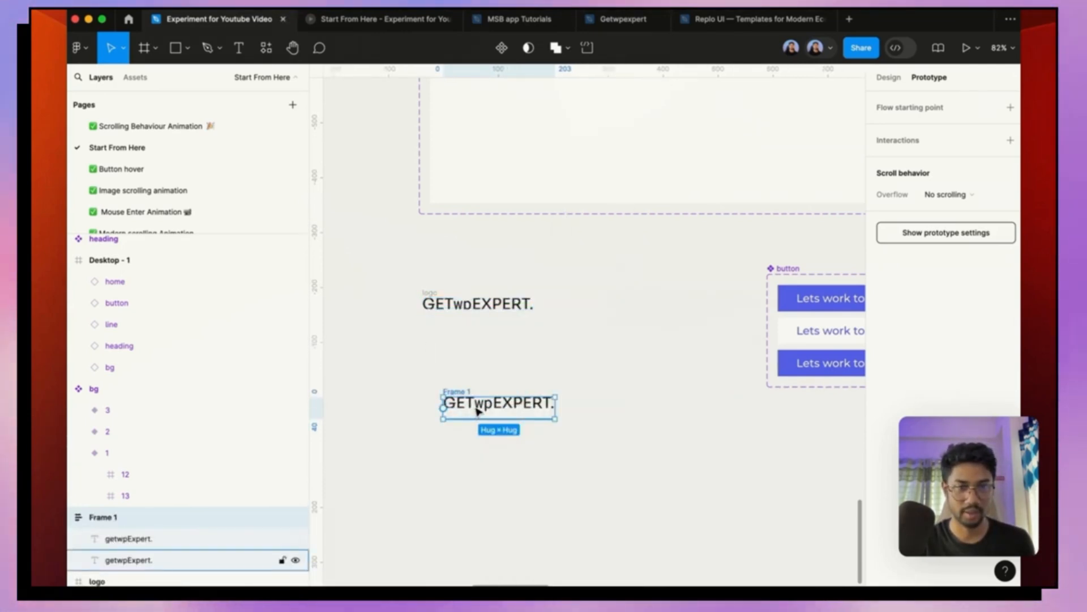
Step: Delete the second getwpExpert. text layer from the copied Frame 1 and ungroup that frame, leaving a single text layer
{"action": "left_click", "coordinate": [477, 410]}
{"action": "key", "text": "Delete"}
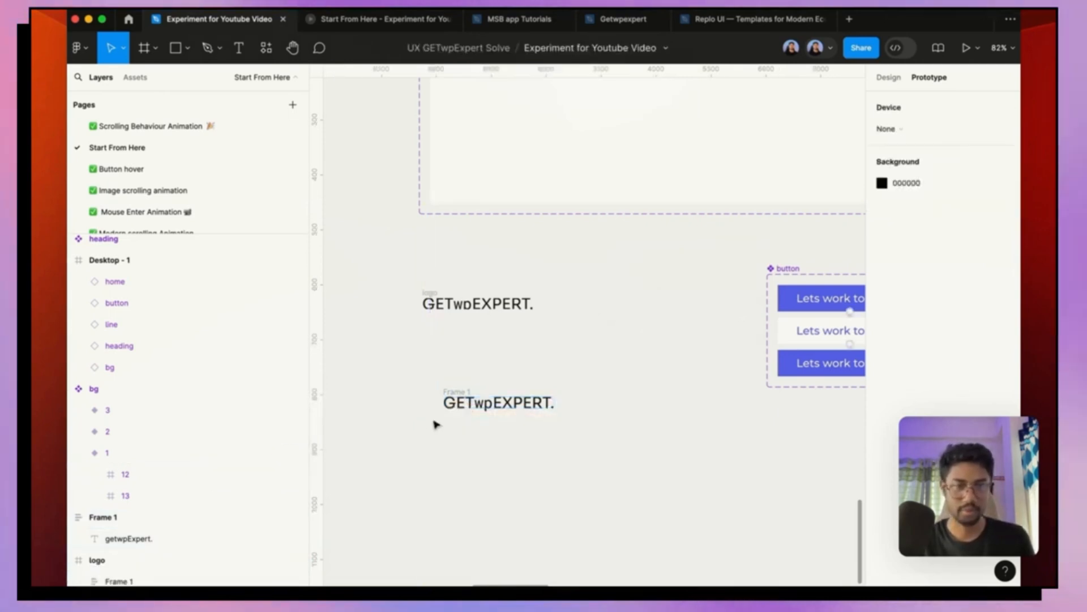
{"action": "left_click", "coordinate": [454, 400]}
{"action": "right_click", "coordinate": [461, 401]}
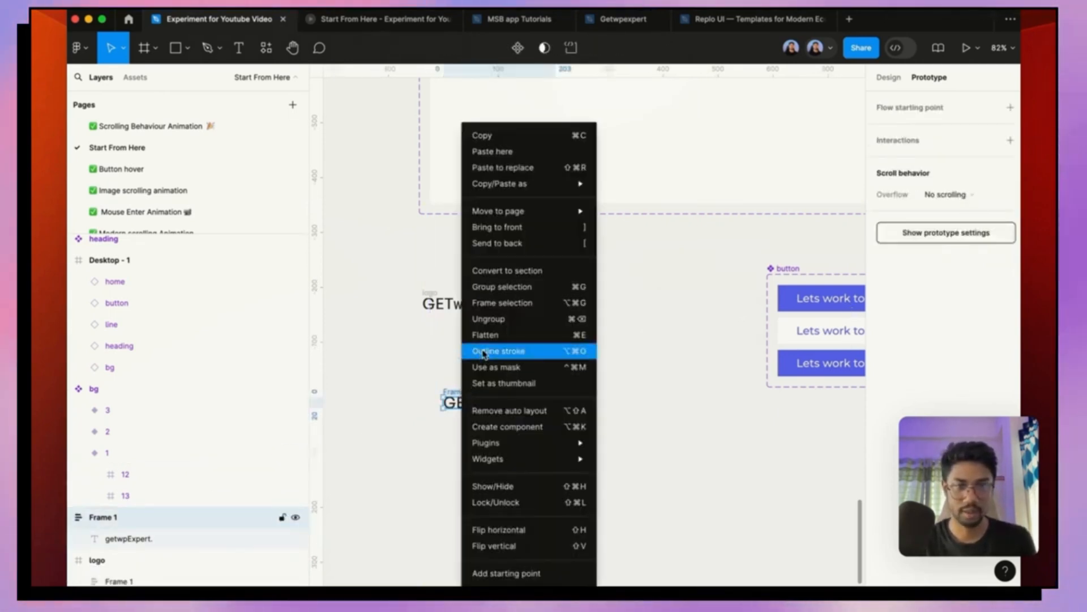
{"action": "left_click", "coordinate": [492, 320]}
{"action": "left_click", "coordinate": [466, 387]}
Step: Delete the original logo frame above the extracted GETwpEXPERT. text
{"action": "left_click", "coordinate": [513, 406]}
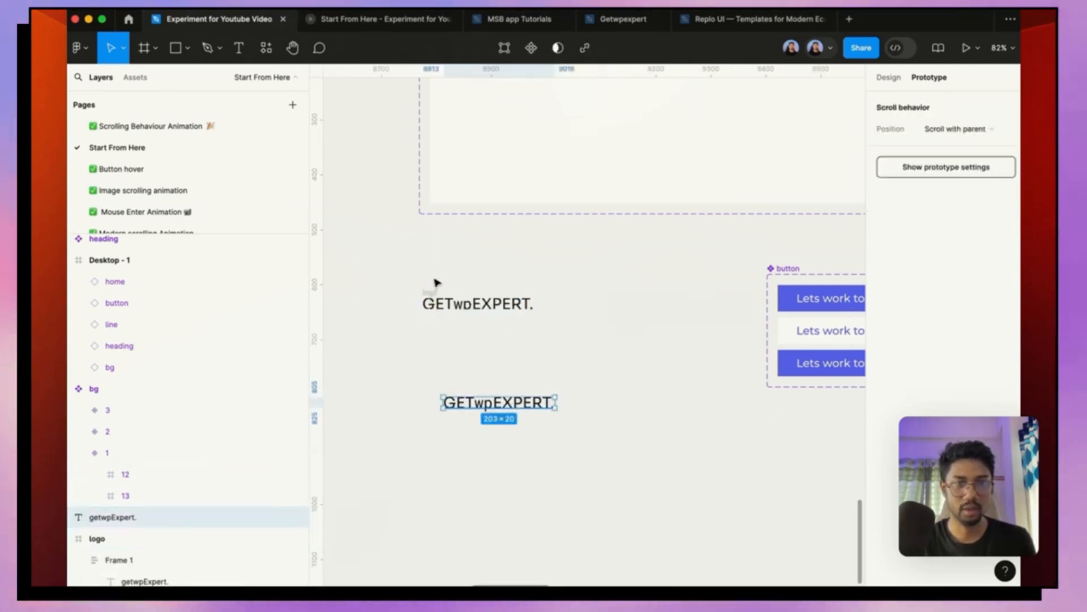
{"action": "left_click", "coordinate": [429, 300]}
{"action": "key", "text": "Delete"}
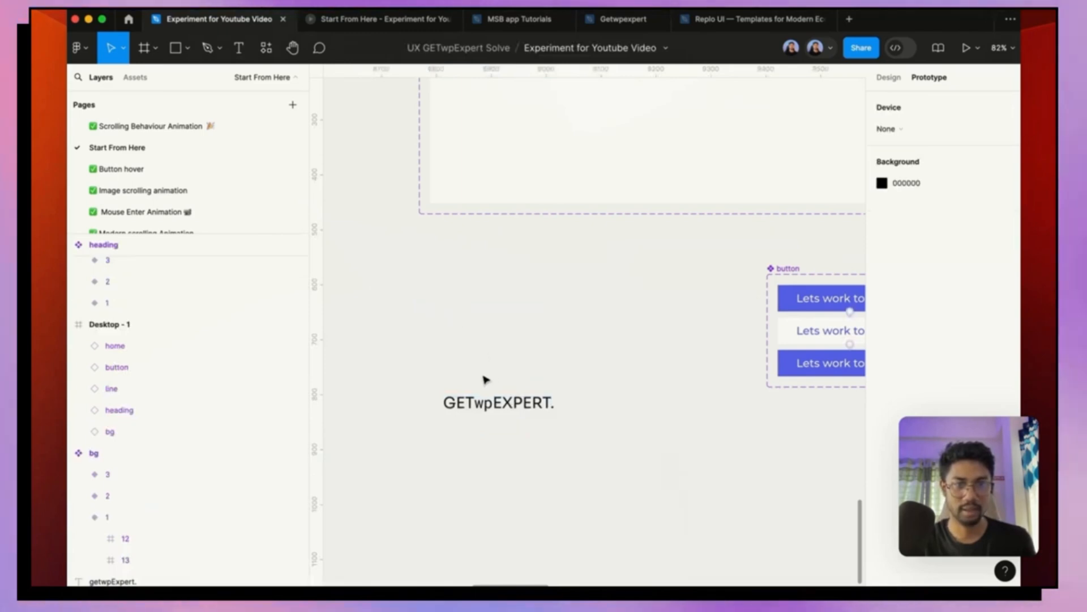
Step: Rename the remaining getwpExpert. text layer as Logo
{"action": "left_click", "coordinate": [483, 394]}
{"action": "scroll", "coordinate": [437, 276], "scroll_direction": "down", "scroll_amount": 5}
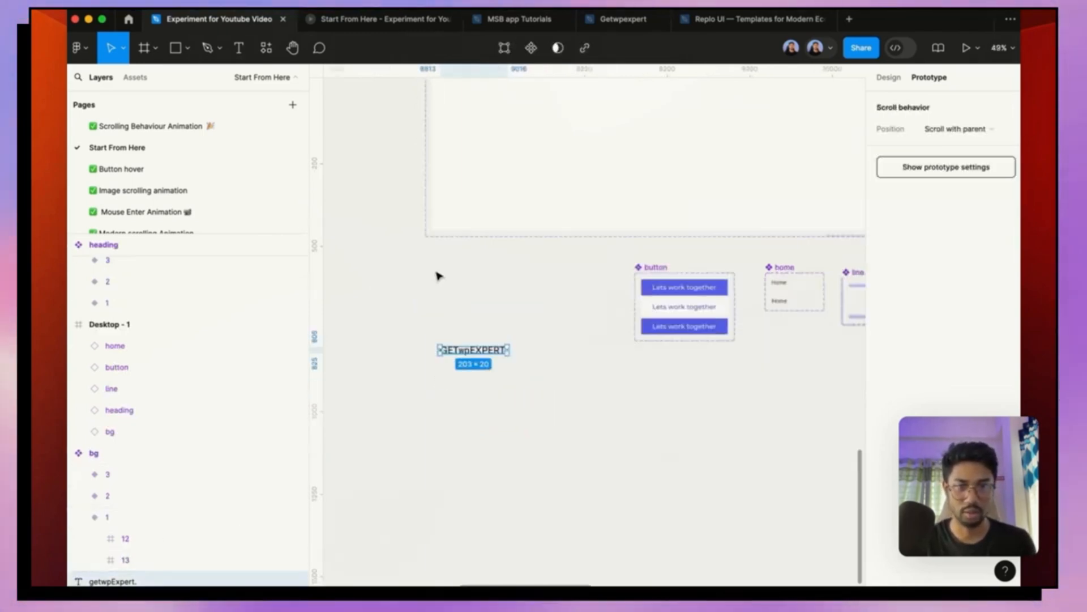
{"action": "left_click", "coordinate": [779, 288]}
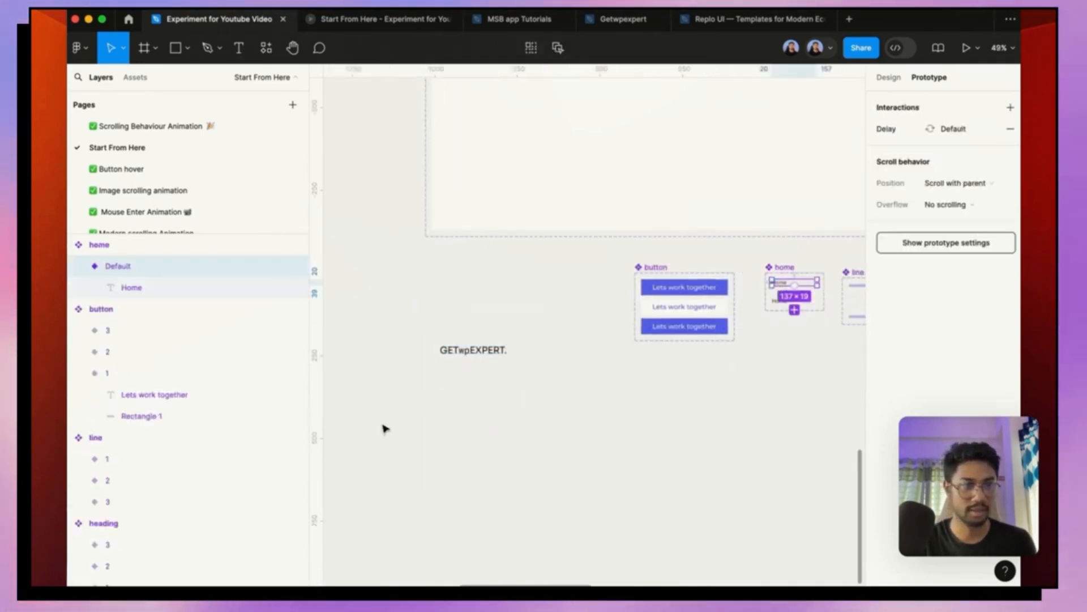
{"action": "left_click", "coordinate": [487, 349]}
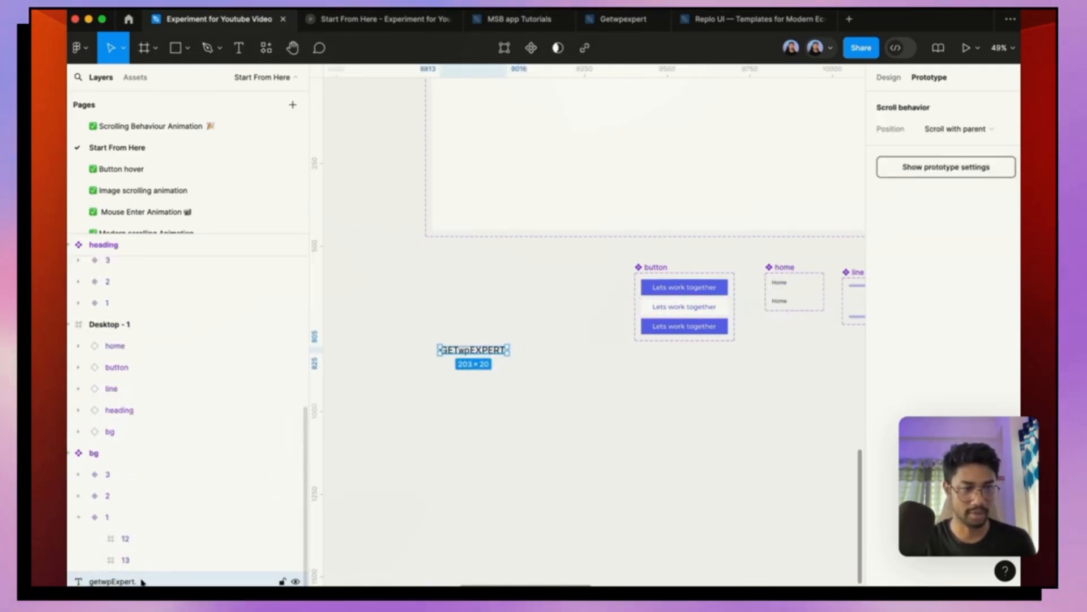
{"action": "double_click", "coordinate": [113, 582]}
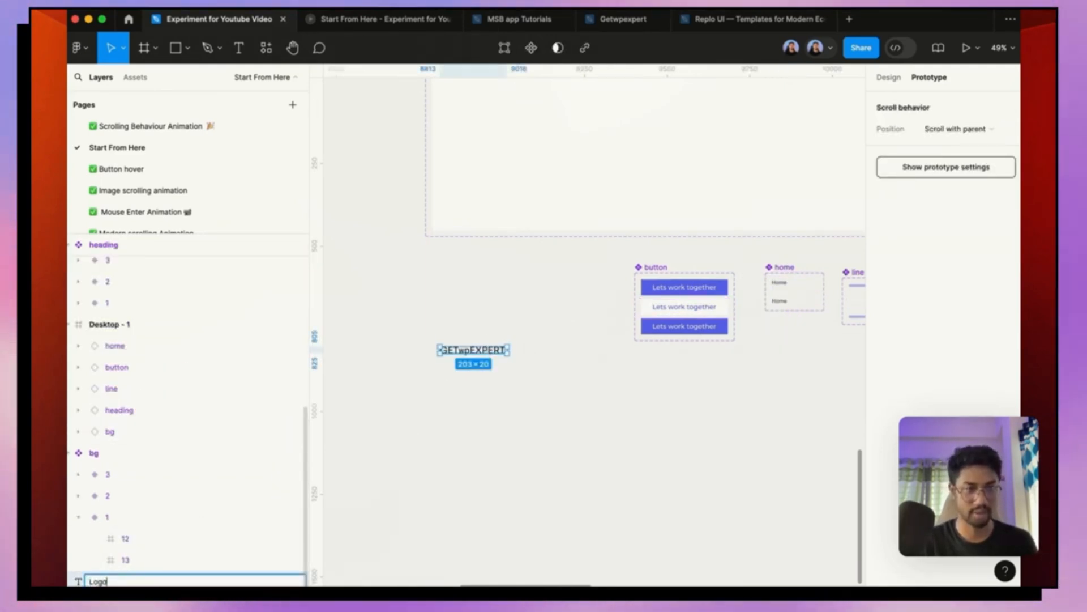
{"action": "key", "text": "Return"}
{"action": "scroll", "coordinate": [405, 364], "scroll_direction": "up", "scroll_amount": 5}
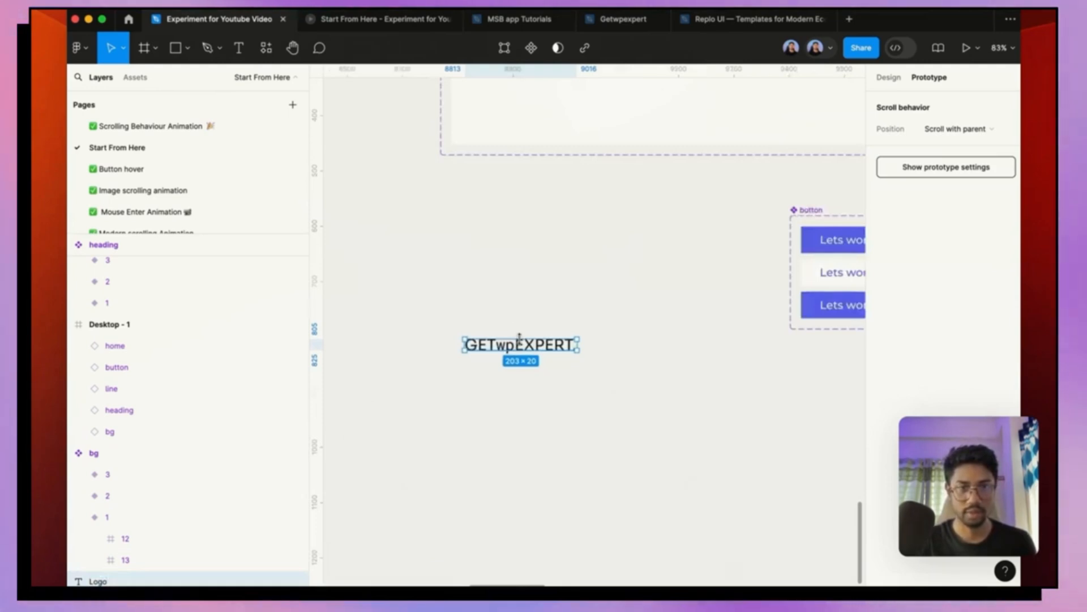
Step: Stack two copies of the Logo text below the original at Y 853 and 905, the middle one filled white FFFFFF and the lowest dark
{"action": "left_click_drag", "start_coordinate": [520, 339], "coordinate": [526, 373]}
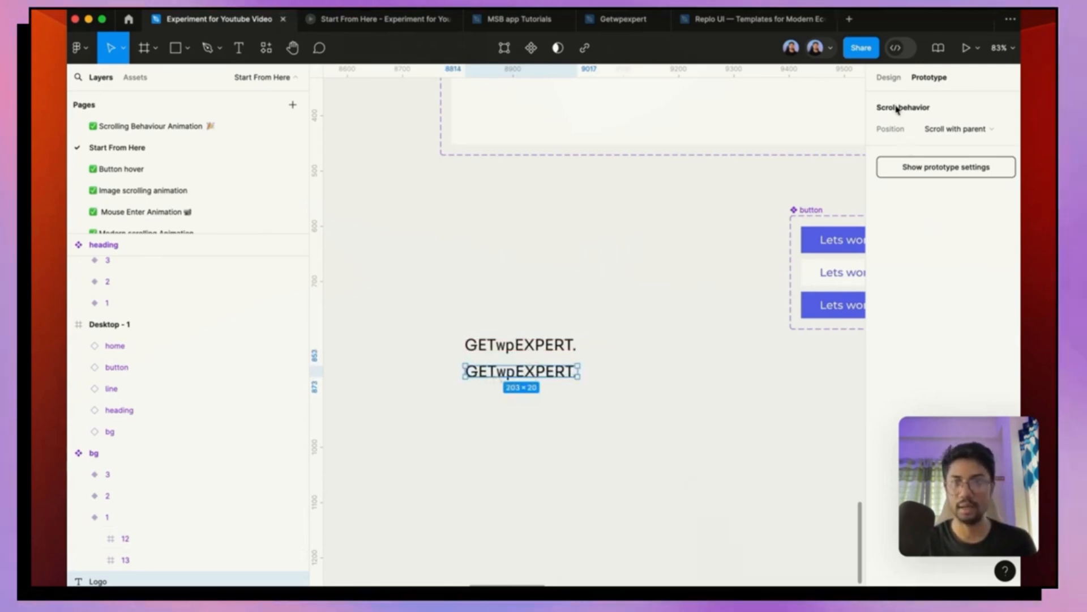
{"action": "left_click", "coordinate": [889, 77]}
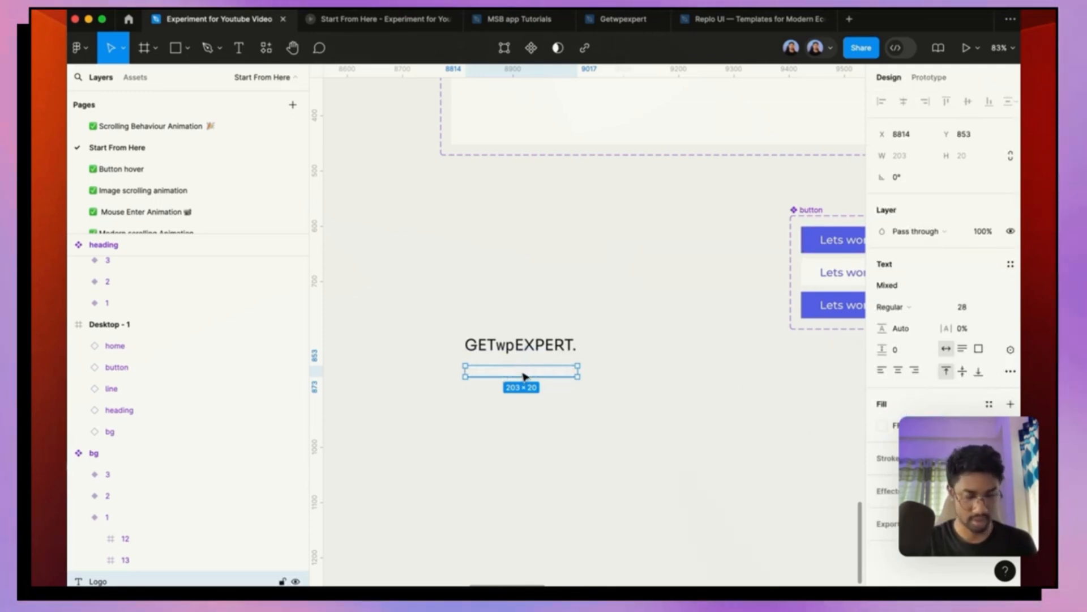
{"action": "scroll", "coordinate": [524, 371], "scroll_direction": "up", "scroll_amount": 3}
{"action": "left_click_drag", "start_coordinate": [521, 369], "coordinate": [532, 422]}
{"action": "left_click", "coordinate": [677, 449]}
Step: Combine the three stacked Logo texts into one component set and show the first variant's prototype settings
{"action": "left_click_drag", "start_coordinate": [617, 504], "coordinate": [335, 199]}
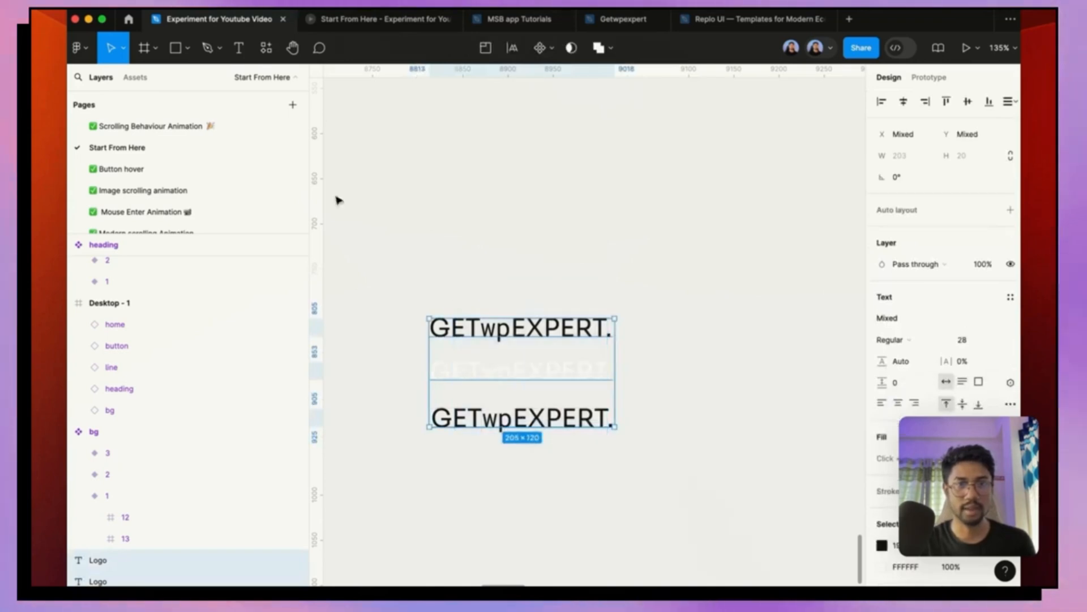
{"action": "left_click", "coordinate": [549, 51]}
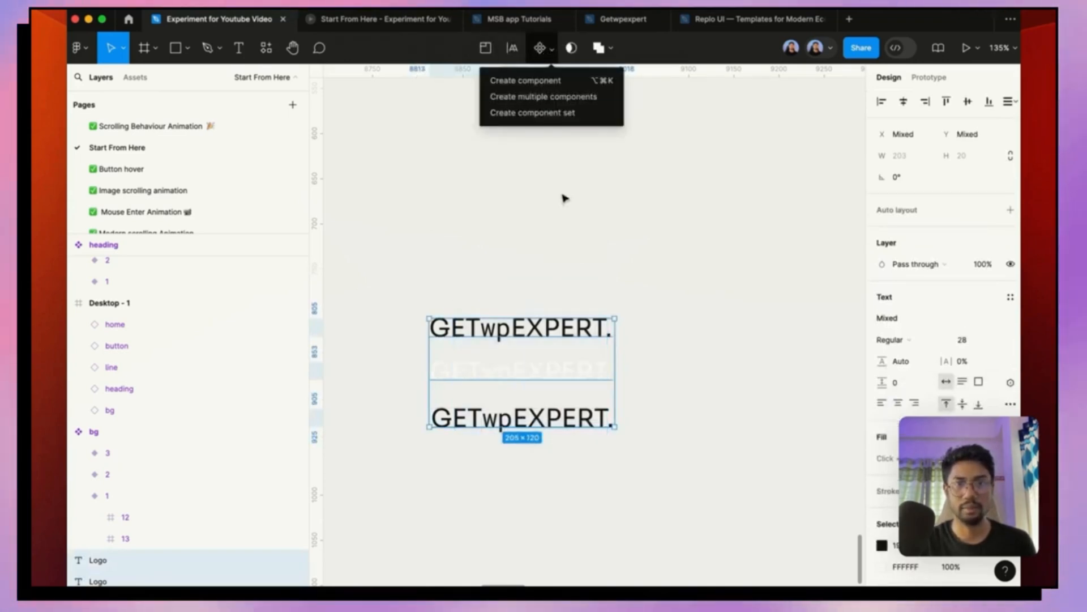
{"action": "left_click", "coordinate": [555, 113]}
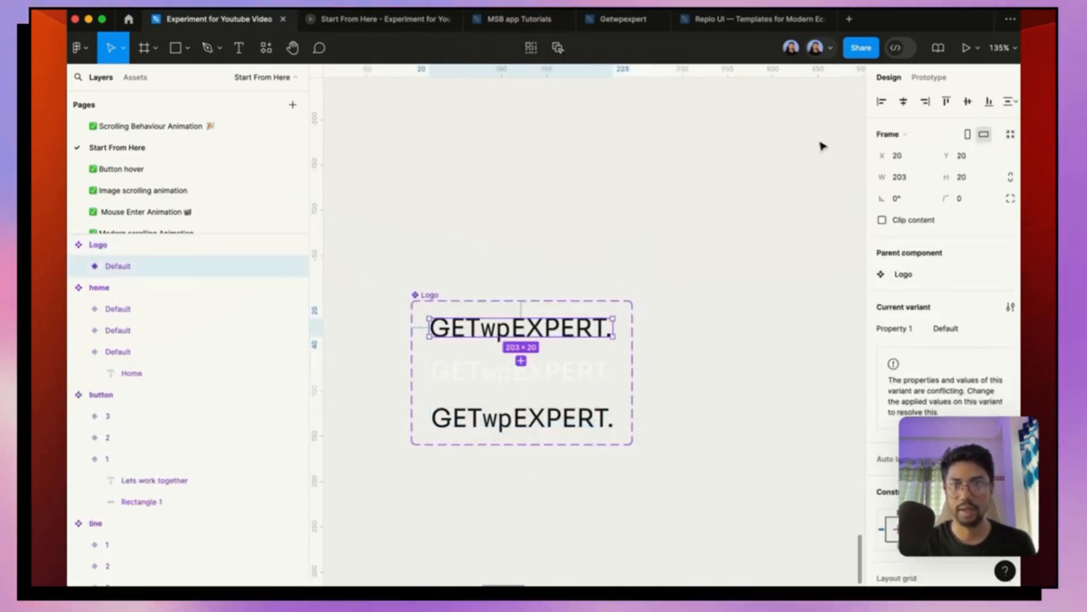
{"action": "left_click", "coordinate": [923, 77]}
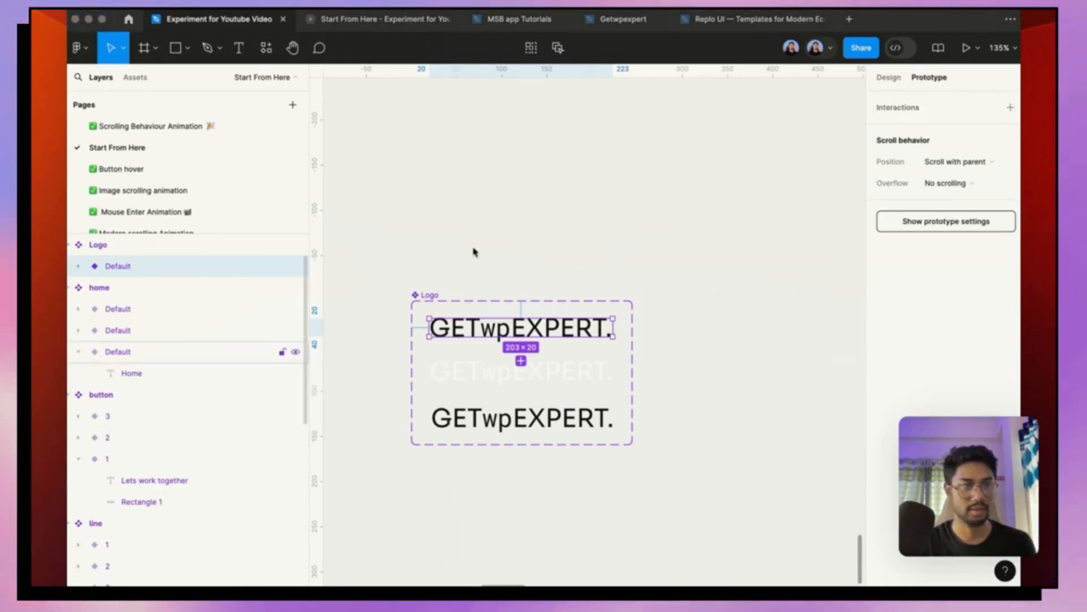
Step: Rename the Logo set's variants so the upper one is 1, the white middle one 2 and the lowest one 3
{"action": "scroll", "coordinate": [176, 306], "scroll_direction": "up", "scroll_amount": 1}
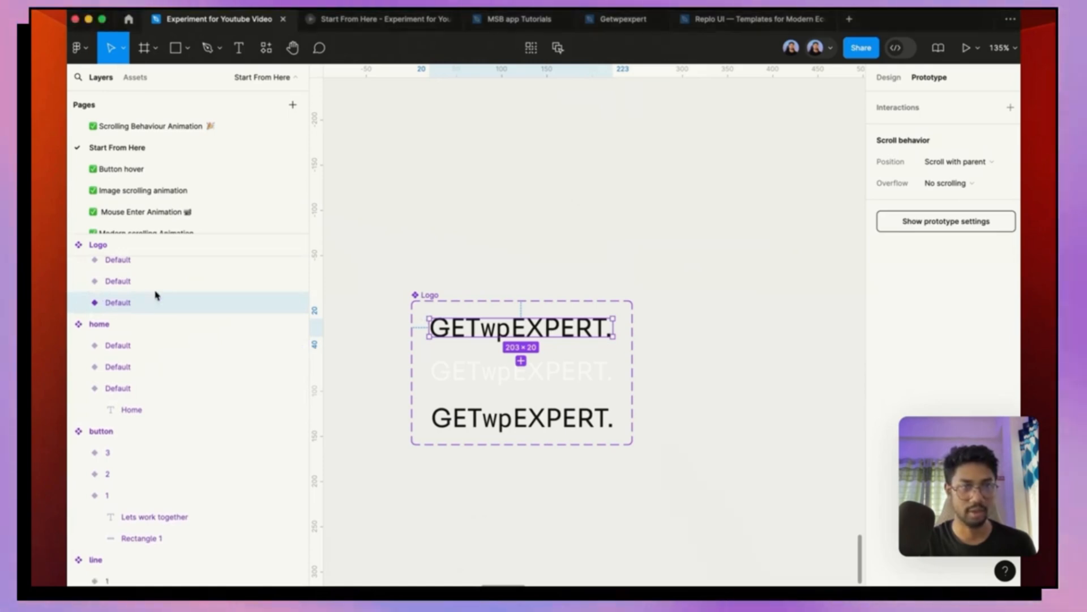
{"action": "double_click", "coordinate": [156, 290]}
{"action": "left_click", "coordinate": [160, 305]}
{"action": "double_click", "coordinate": [175, 304]}
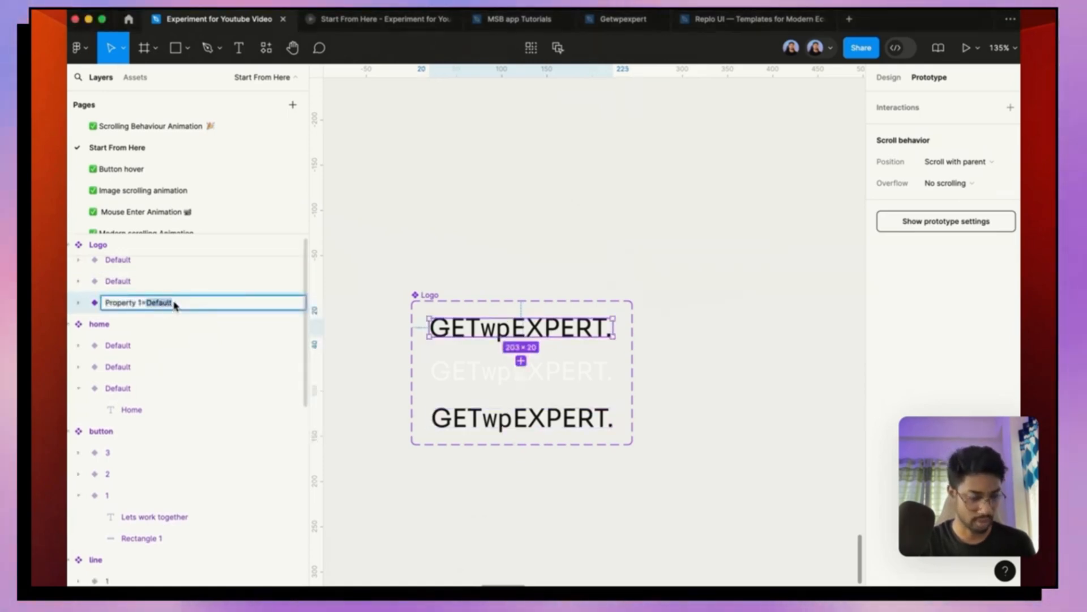
{"action": "type", "text": "1"}
{"action": "double_click", "coordinate": [182, 283]}
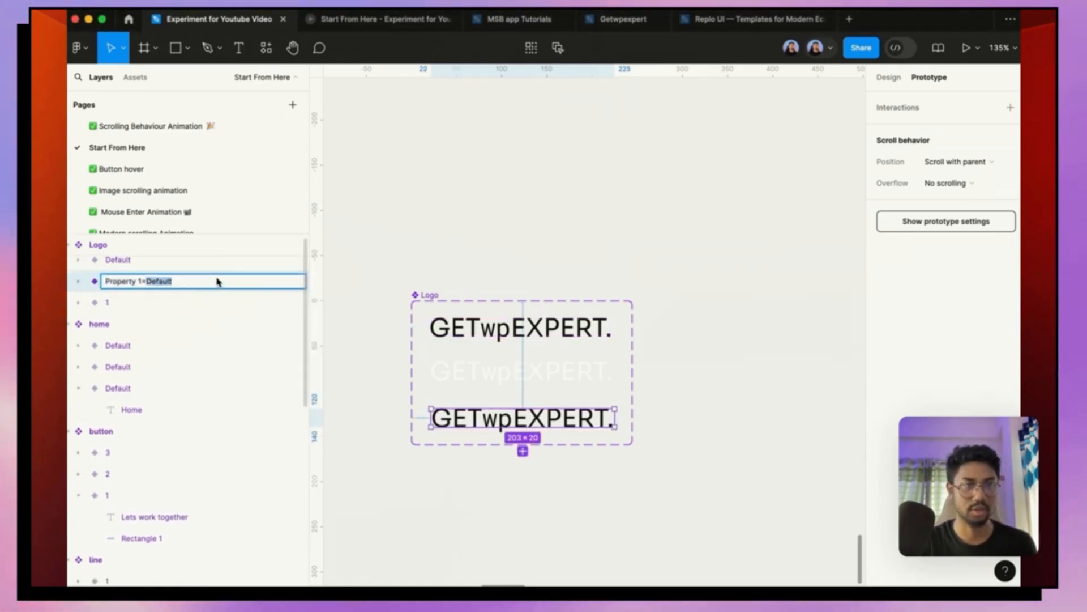
{"action": "type", "text": "3"}
{"action": "double_click", "coordinate": [199, 262]}
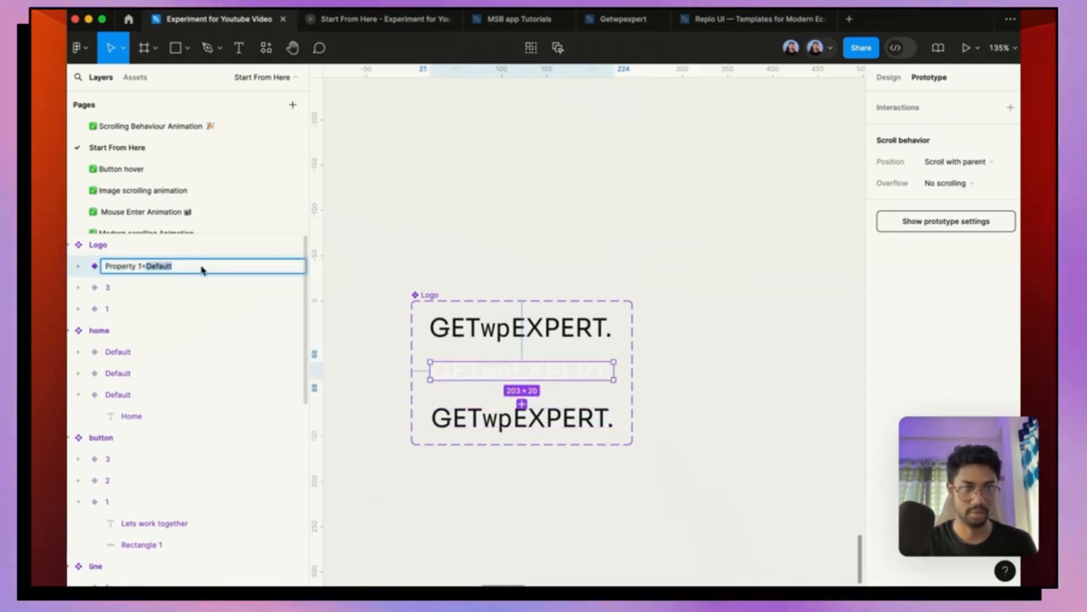
{"action": "type", "text": "2"}
{"action": "key", "text": "Return"}
Step: Connect Logo variant 1 to variant 2 with an After delay trigger
{"action": "left_click", "coordinate": [521, 328]}
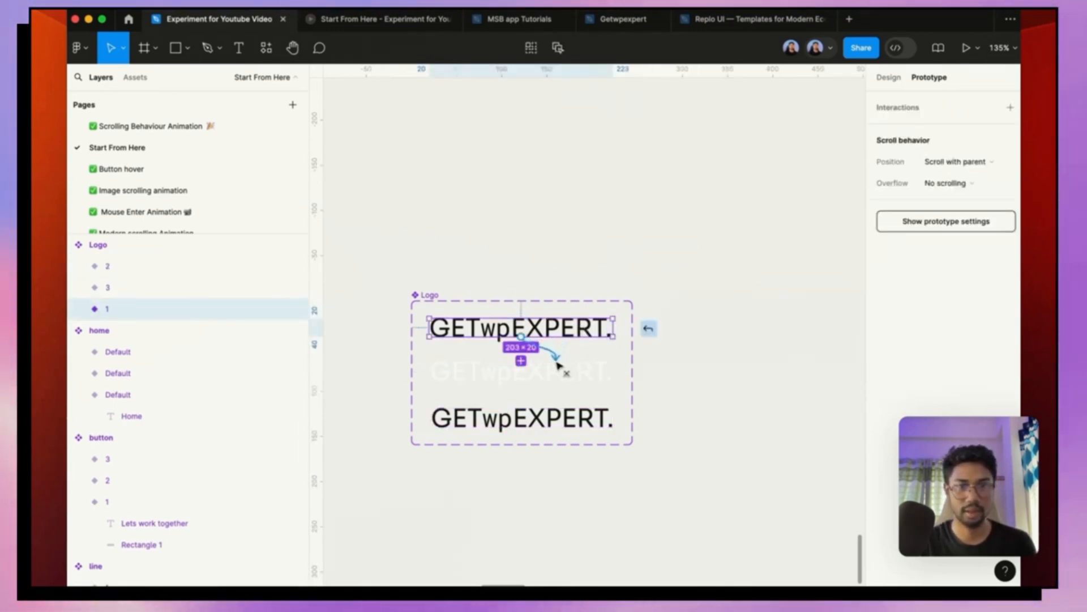
{"action": "left_click_drag", "start_coordinate": [558, 366], "coordinate": [555, 371]}
{"action": "left_click", "coordinate": [481, 395]}
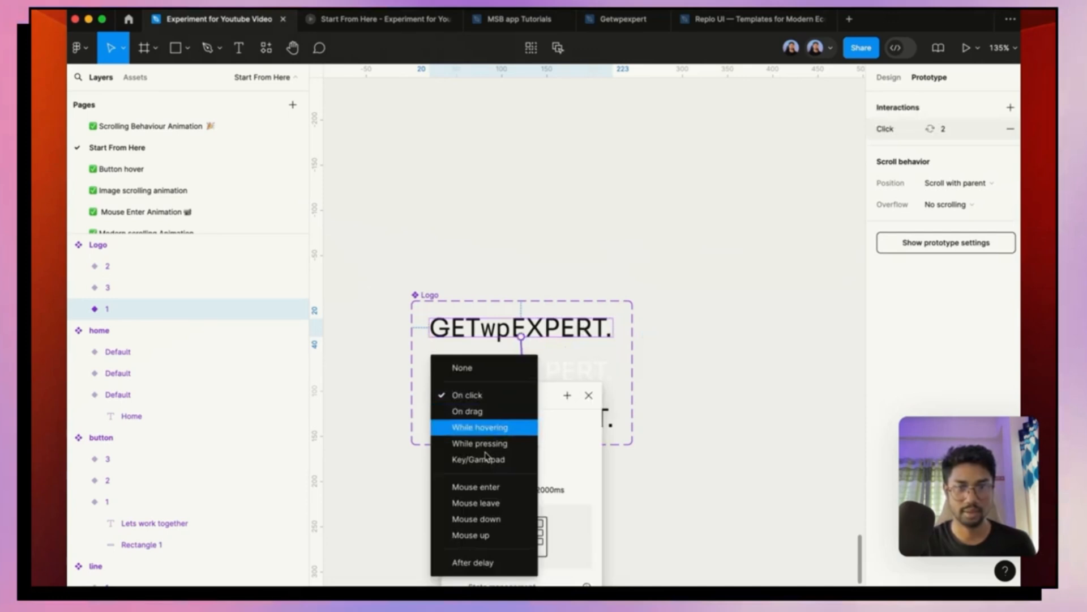
{"action": "left_click", "coordinate": [480, 561]}
{"action": "left_click", "coordinate": [588, 395]}
Step: Link the white Logo variant 2 to variant 3 with an After delay trigger
{"action": "left_click", "coordinate": [604, 378]}
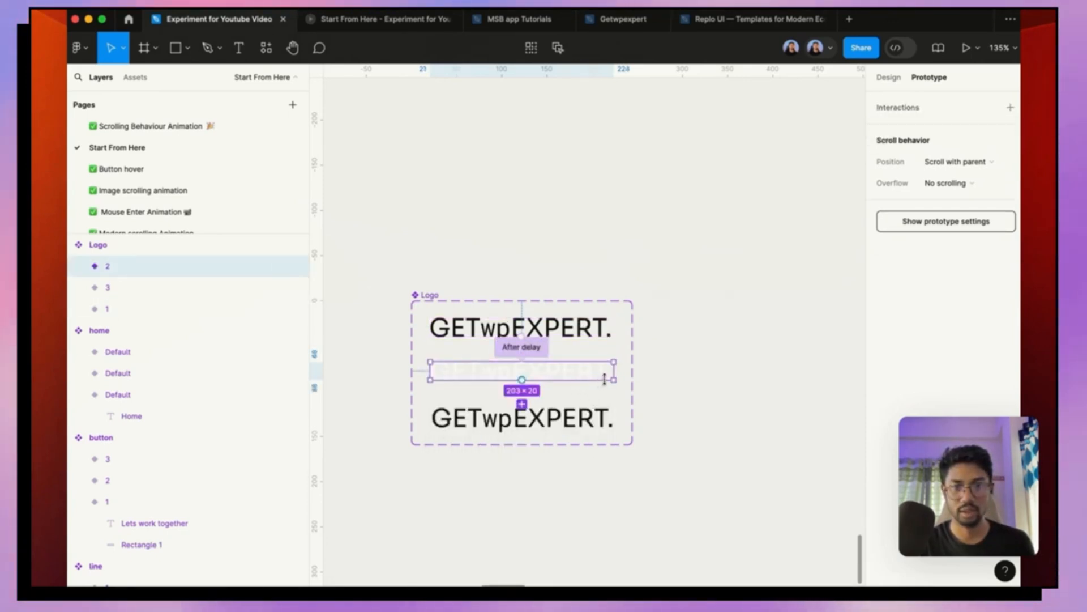
{"action": "left_click_drag", "start_coordinate": [614, 371], "coordinate": [527, 419]}
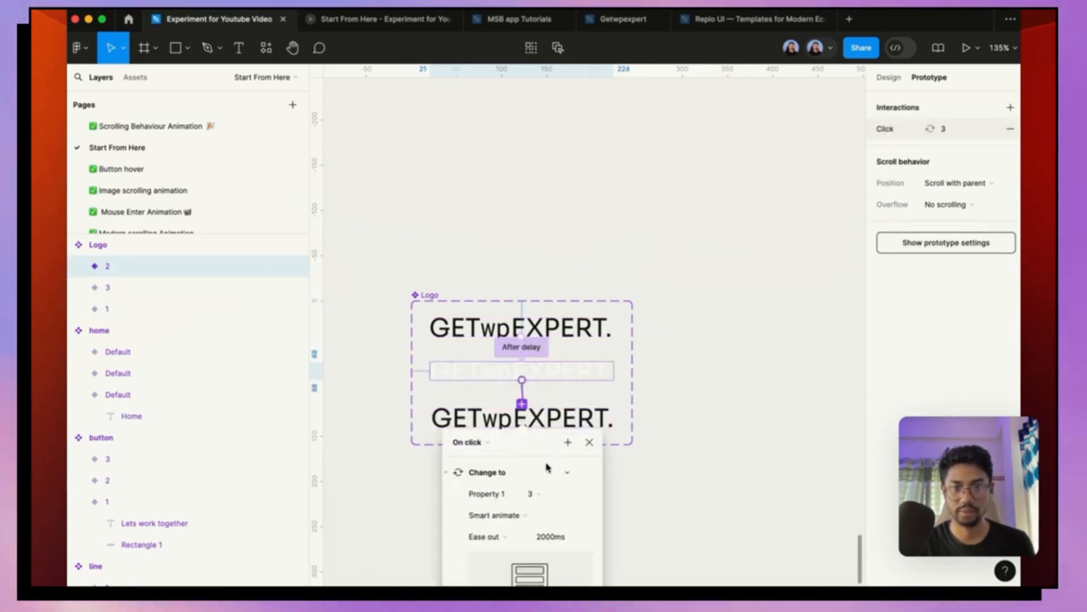
{"action": "left_click", "coordinate": [489, 445]}
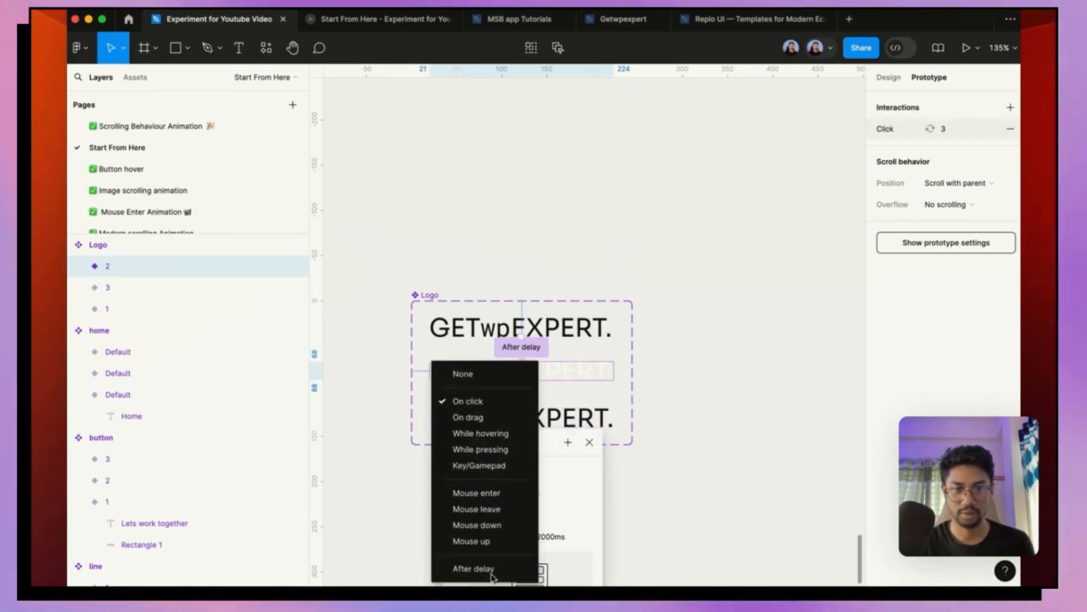
{"action": "left_click", "coordinate": [473, 568]}
{"action": "left_click", "coordinate": [589, 443]}
Step: Create an instance of Logo variant 1 outside the component set, cut it and paste it into the Desktop - 1 frame
{"action": "scroll", "coordinate": [493, 344], "scroll_direction": "down", "scroll_amount": 2}
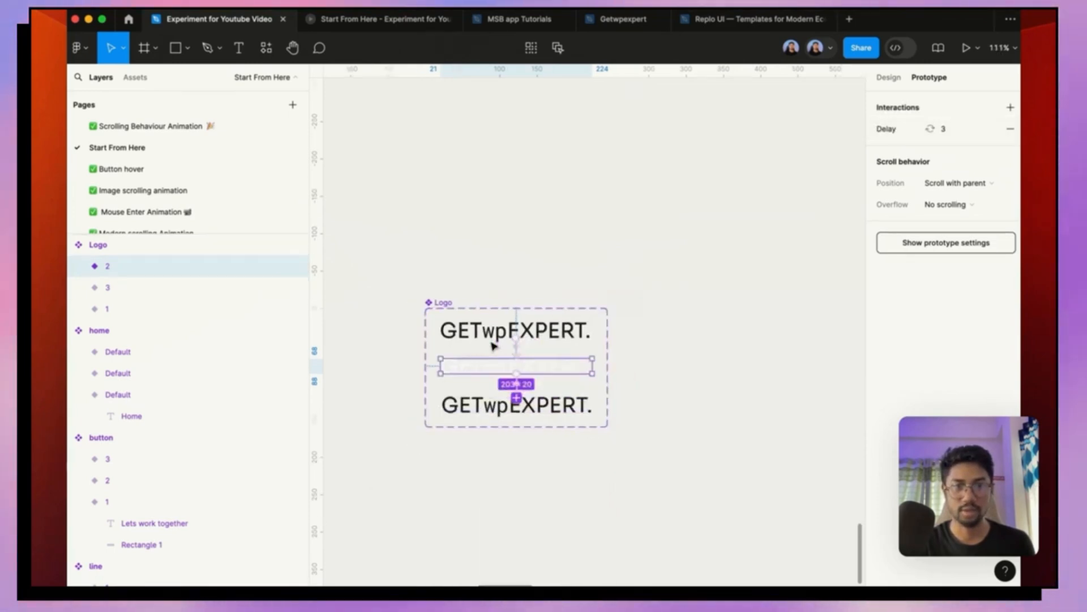
{"action": "left_click", "coordinate": [564, 409]}
{"action": "left_click", "coordinate": [556, 334]}
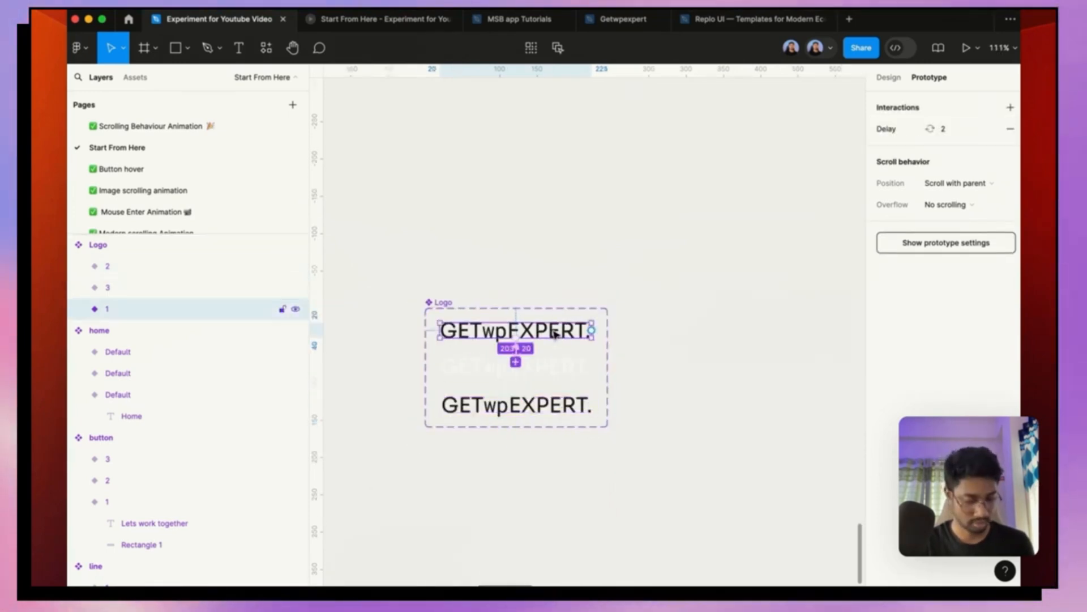
{"action": "left_click_drag", "start_coordinate": [555, 334], "coordinate": [725, 288]}
{"action": "key", "text": "super+x"}
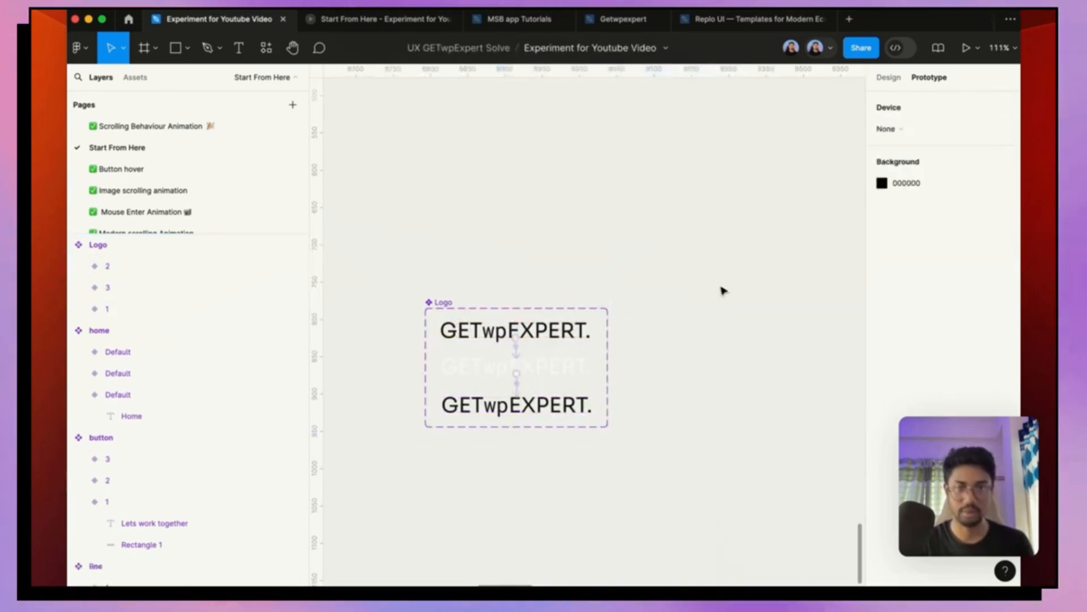
{"action": "scroll", "coordinate": [723, 291], "scroll_direction": "down", "scroll_amount": 10}
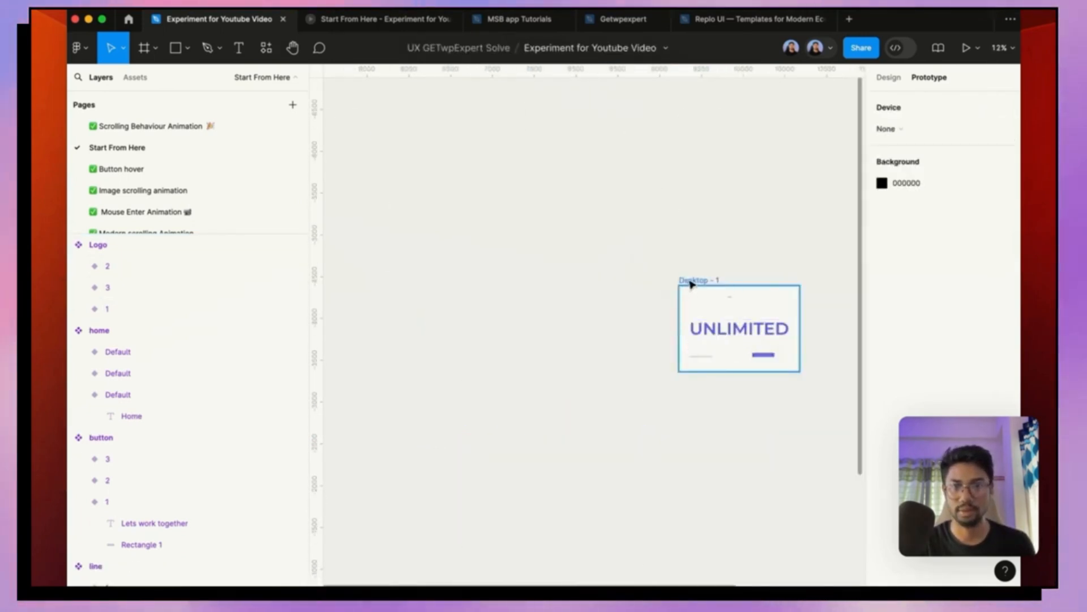
{"action": "left_click", "coordinate": [691, 283]}
{"action": "key", "text": "super+v"}
{"action": "scroll", "coordinate": [718, 338], "scroll_direction": "up", "scroll_amount": 3}
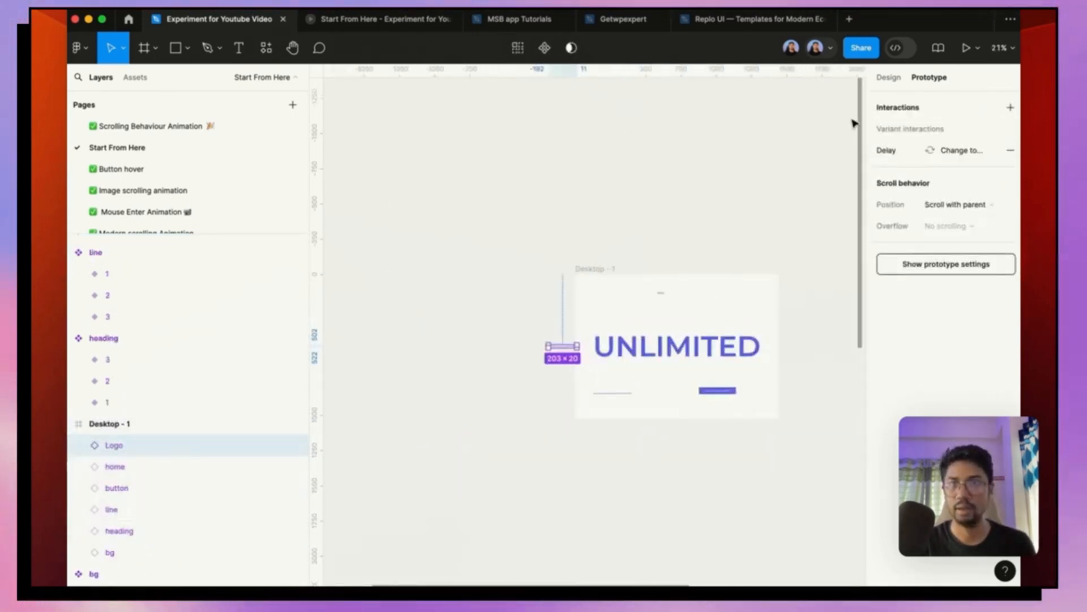
Step: Align the Logo instance to the upper-left corner of Desktop - 1 and move it inward to about X 86, Y 113
{"action": "left_click", "coordinate": [889, 77]}
{"action": "left_click", "coordinate": [882, 102]}
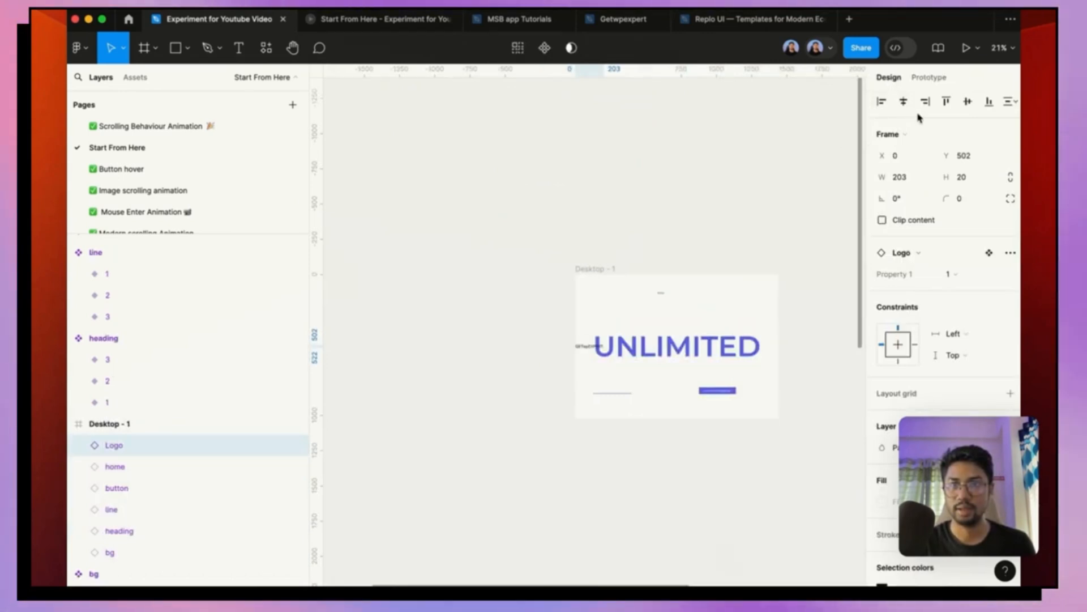
{"action": "left_click", "coordinate": [946, 101]}
{"action": "scroll", "coordinate": [623, 306], "scroll_direction": "up", "scroll_amount": 5}
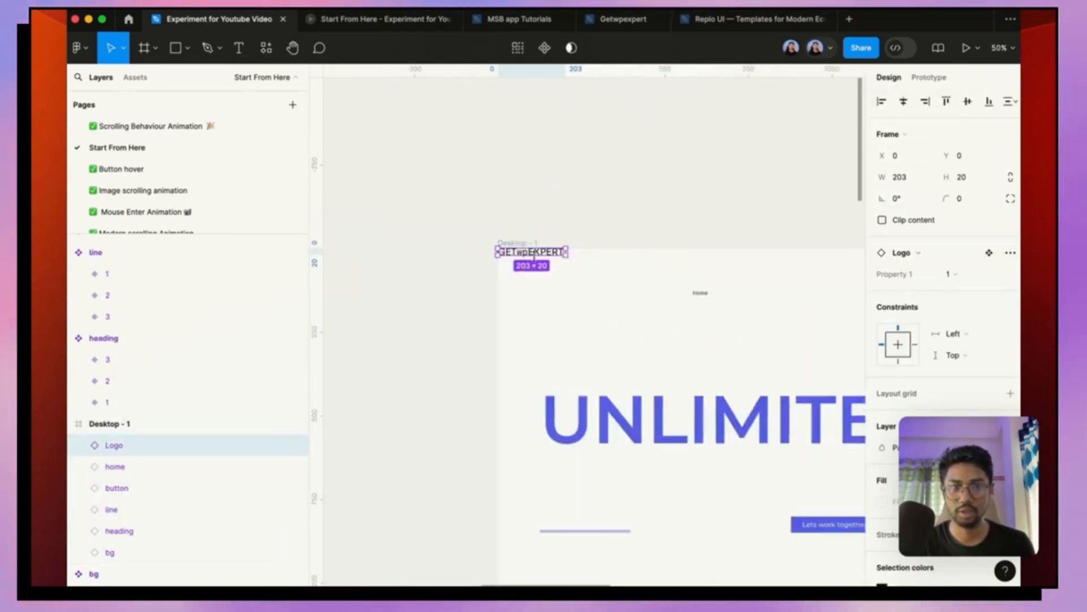
{"action": "left_click_drag", "start_coordinate": [538, 256], "coordinate": [566, 292]}
{"action": "scroll", "coordinate": [547, 290], "scroll_direction": "down", "scroll_amount": 2}
{"action": "scroll", "coordinate": [724, 329], "scroll_direction": "up", "scroll_amount": 3}
{"action": "scroll", "coordinate": [425, 276], "scroll_direction": "down", "scroll_amount": 3}
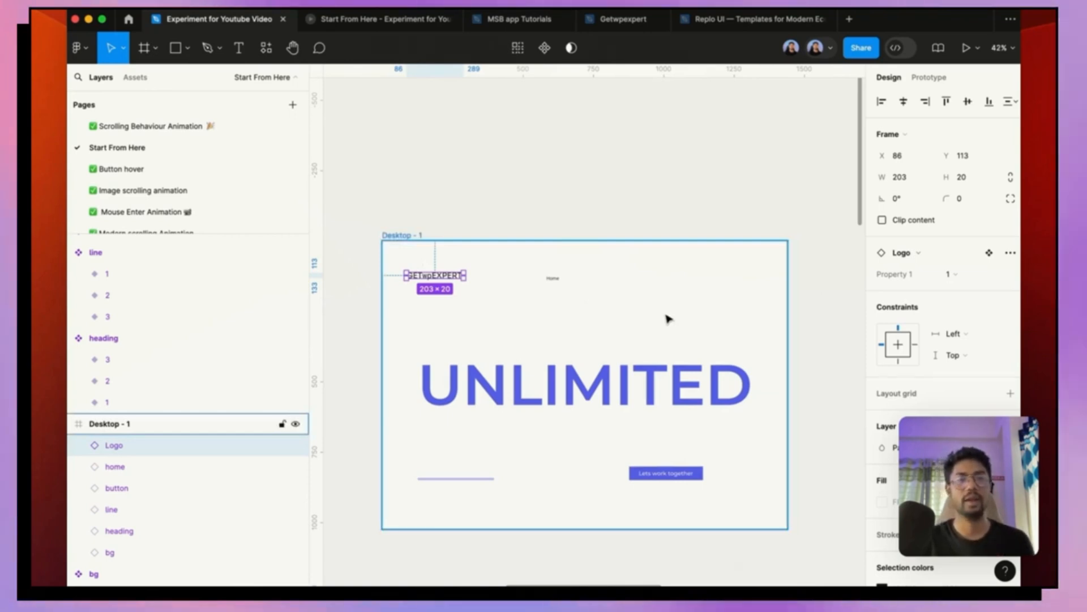
{"action": "scroll", "coordinate": [586, 292], "scroll_direction": "up", "scroll_amount": 2}
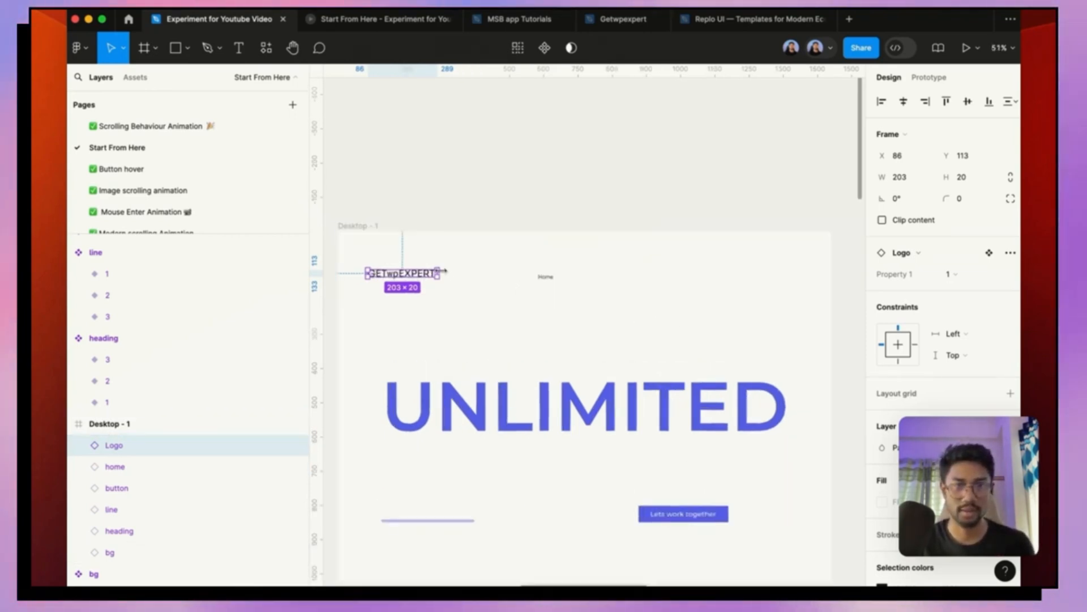
Step: Add a layout grid to the Desktop - 1 frame, switch it to Columns and set the count to 12
{"action": "left_click", "coordinate": [372, 230]}
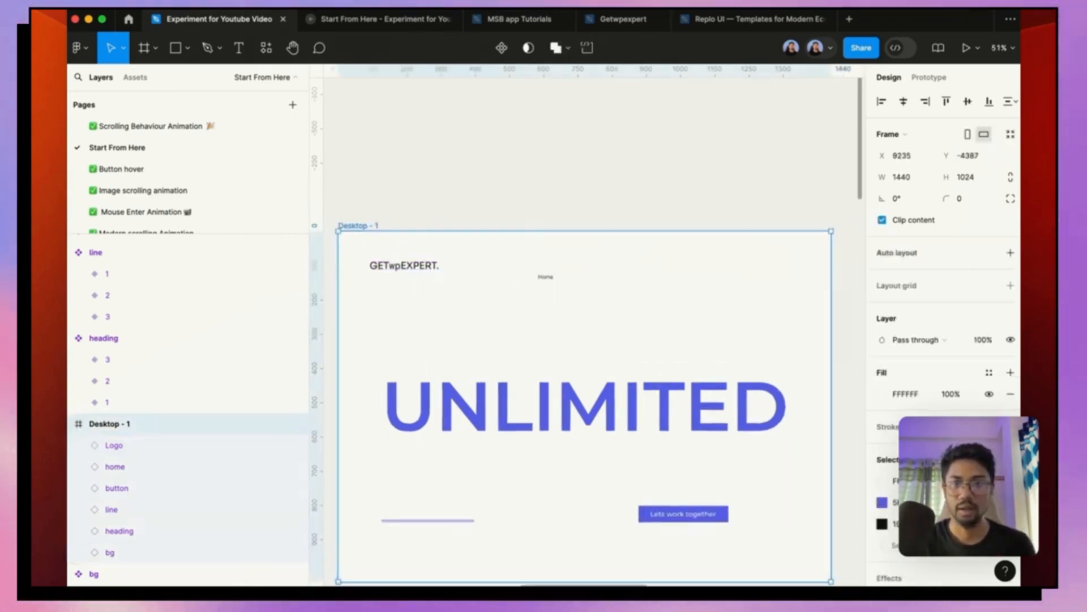
{"action": "left_click", "coordinate": [1011, 286]}
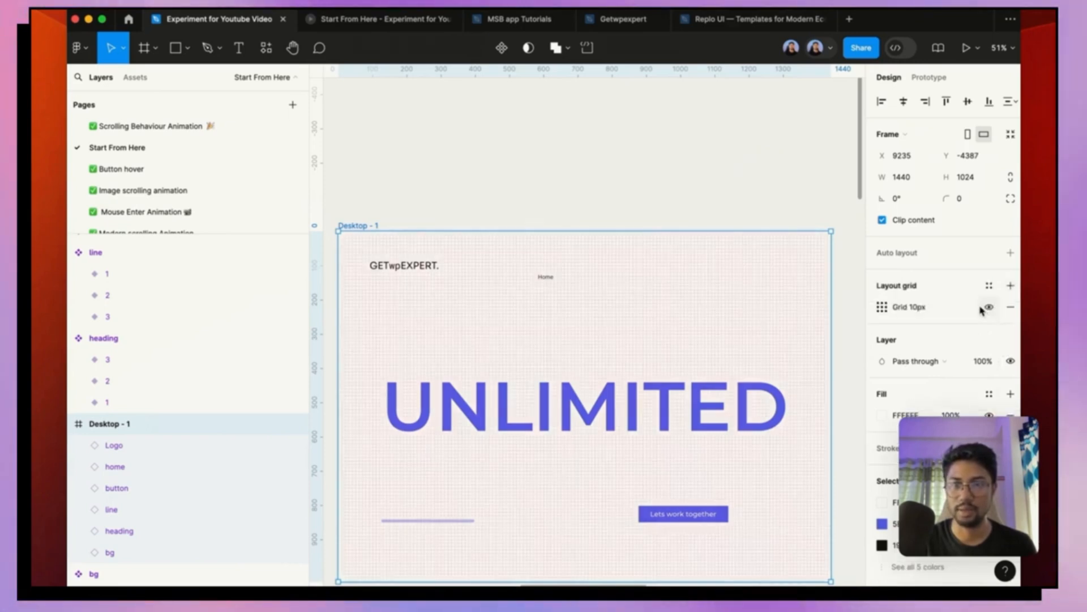
{"action": "left_click", "coordinate": [881, 307]}
{"action": "left_click", "coordinate": [731, 310]}
{"action": "left_click", "coordinate": [748, 327]}
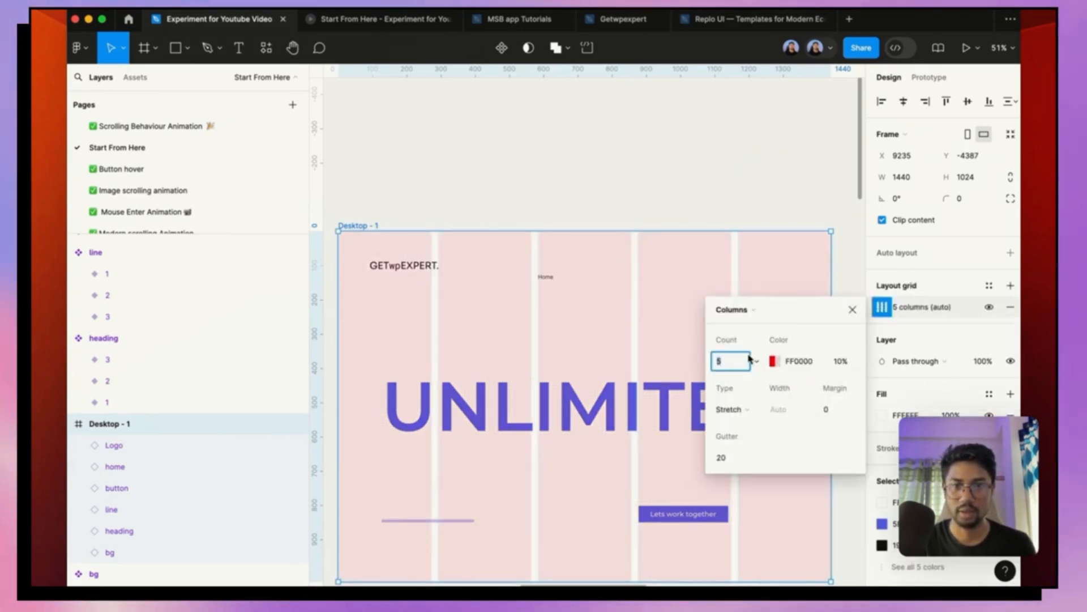
{"action": "type", "text": "12"}
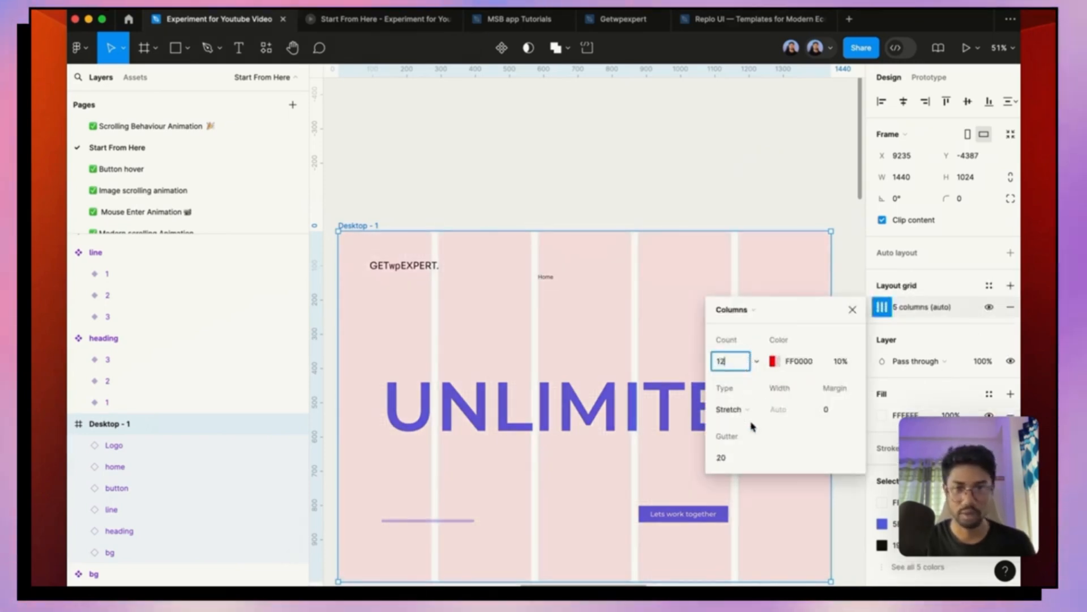
Step: Set the column grid's type to Center and its column width to 80
{"action": "left_click", "coordinate": [737, 457]}
{"action": "left_click", "coordinate": [746, 409]}
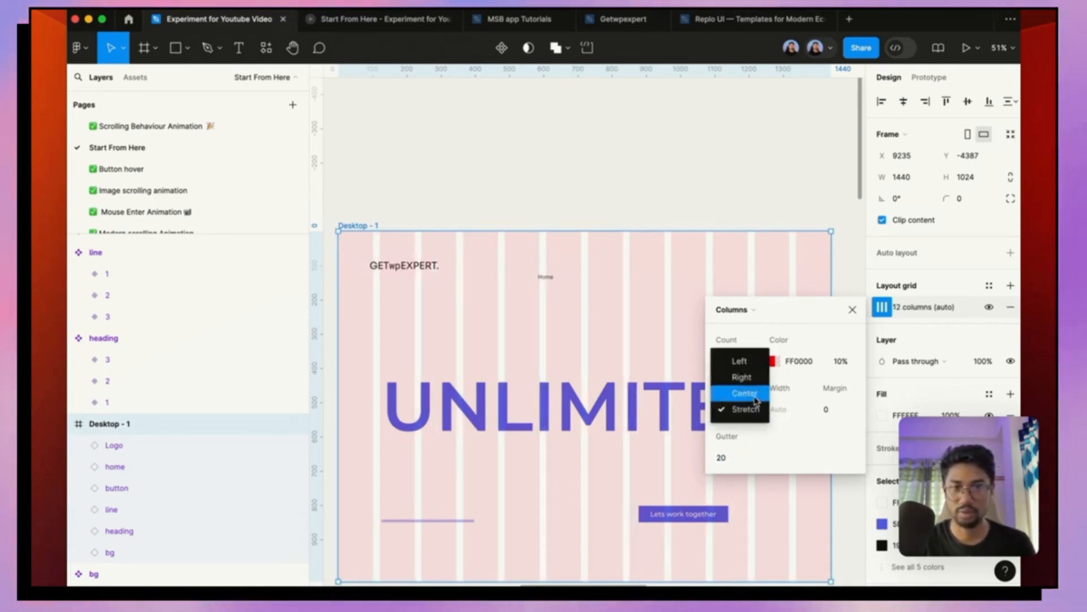
{"action": "left_click", "coordinate": [744, 393]}
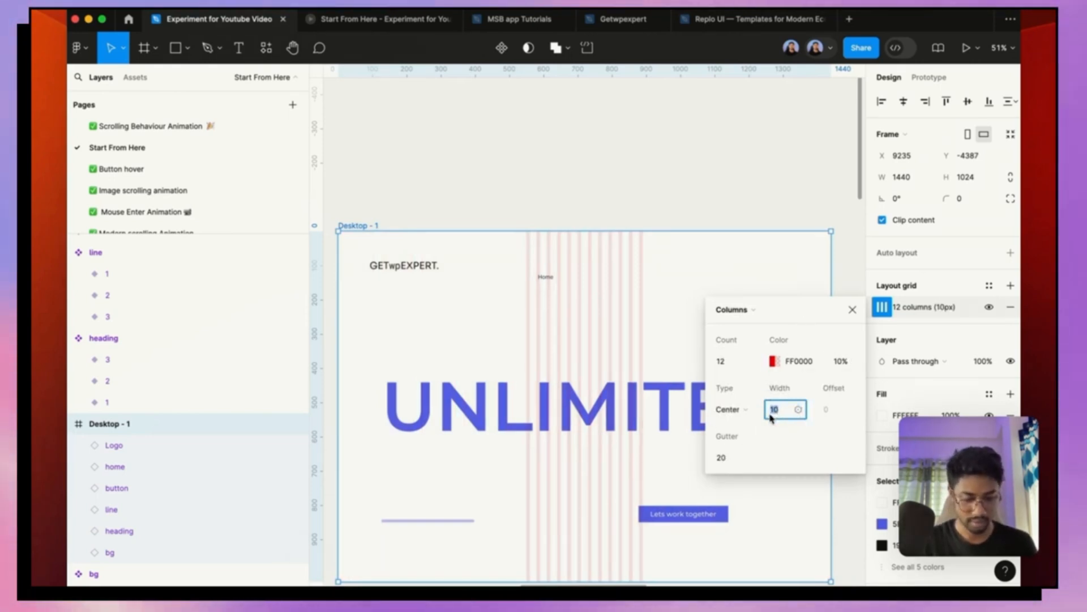
{"action": "type", "text": "80"}
{"action": "key", "text": "Return"}
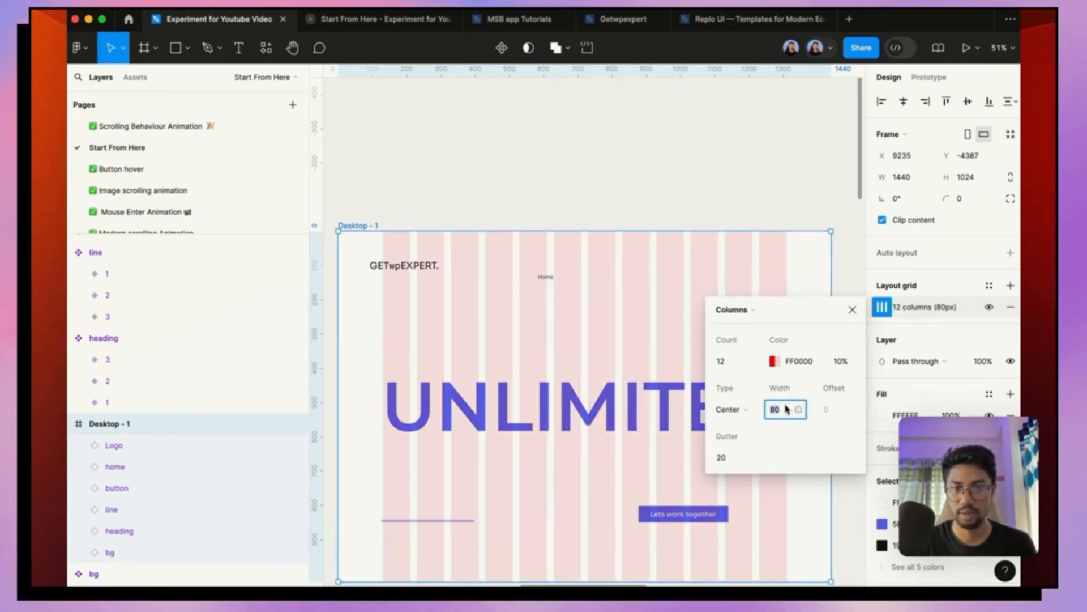
Step: Try a column width of 85 for the grid, return it to 80 and close the grid settings
{"action": "type", "text": "5"}
{"action": "key", "text": "Return"}
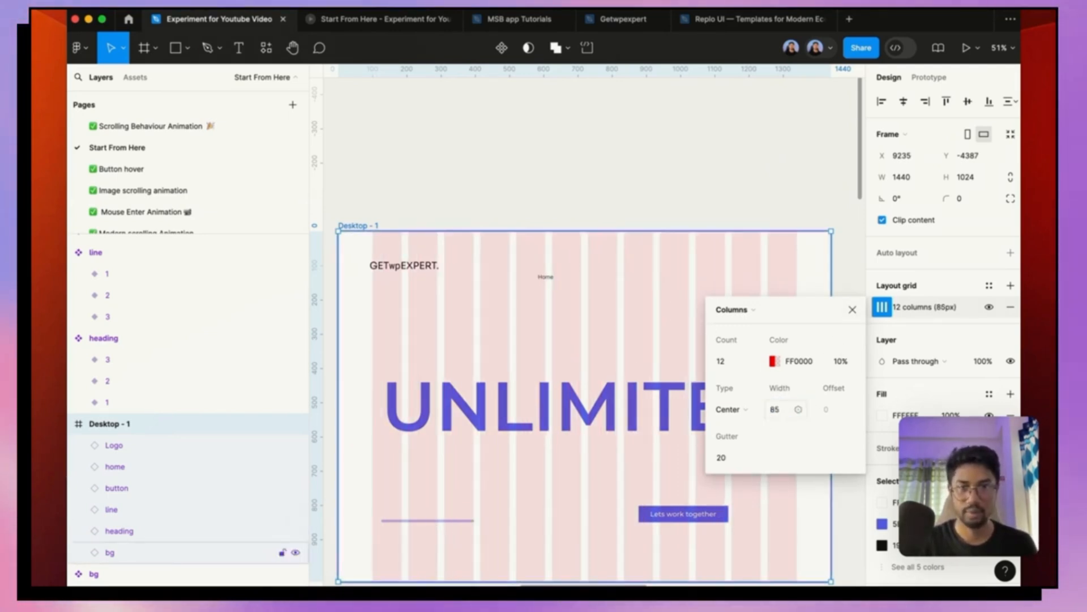
{"action": "type", "text": "80"}
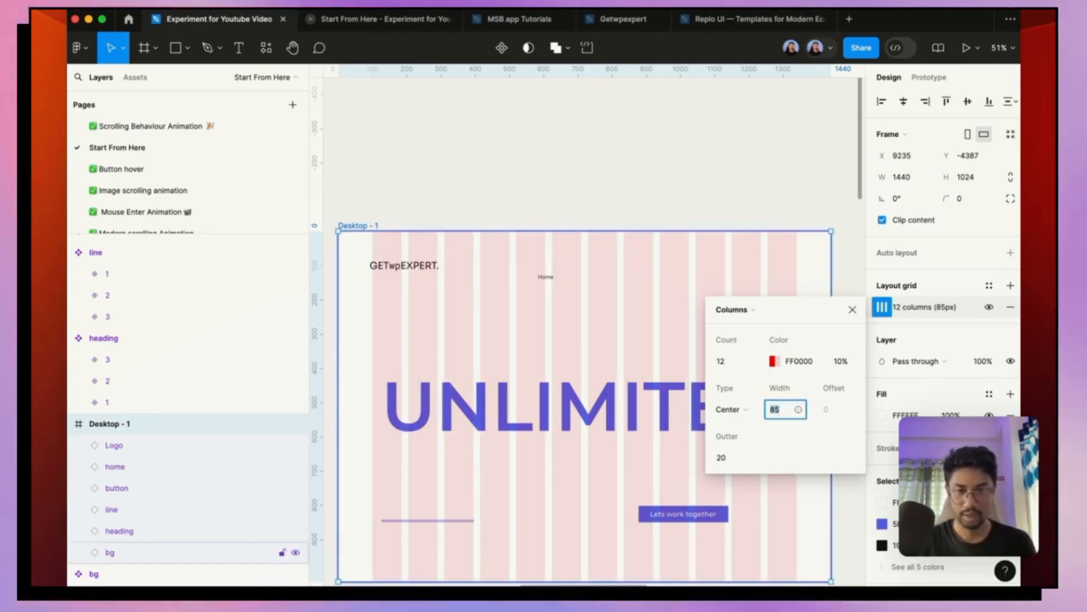
{"action": "key", "text": "Return"}
{"action": "left_click", "coordinate": [852, 309]}
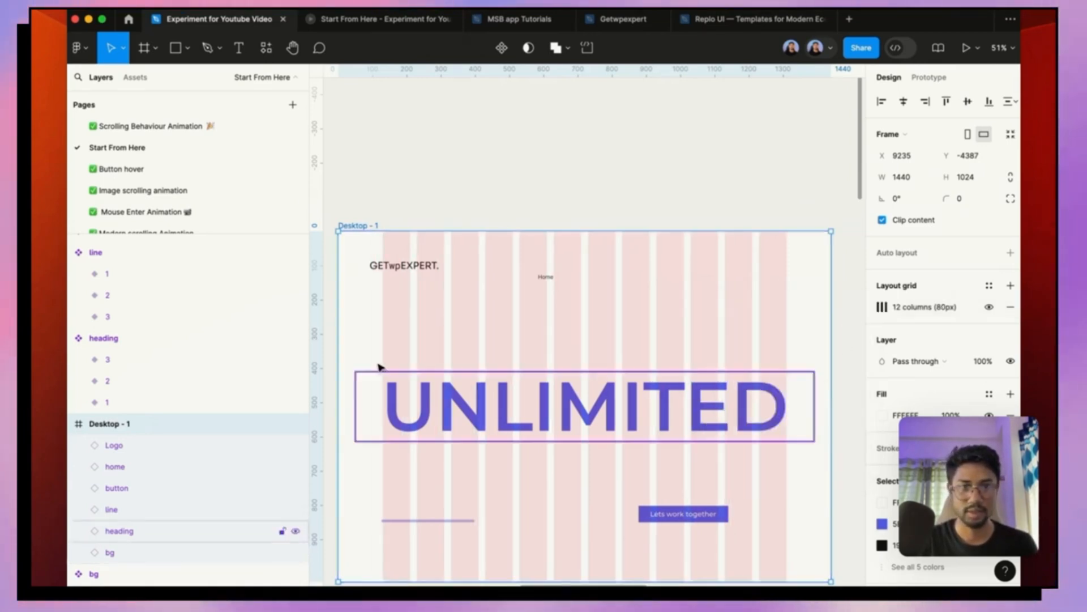
Step: Line up the Logo with the first grid column at X 130, Y 45 and move the home item to X 593, Y 46
{"action": "left_click", "coordinate": [404, 270]}
{"action": "scroll", "coordinate": [404, 272], "scroll_direction": "up", "scroll_amount": 2}
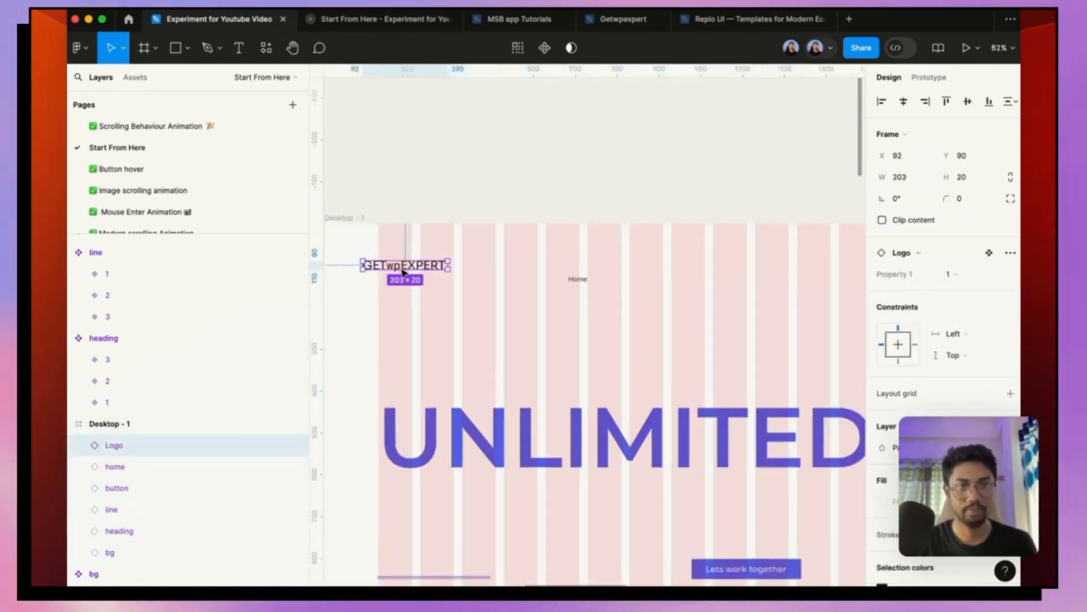
{"action": "left_click_drag", "start_coordinate": [400, 271], "coordinate": [419, 253]}
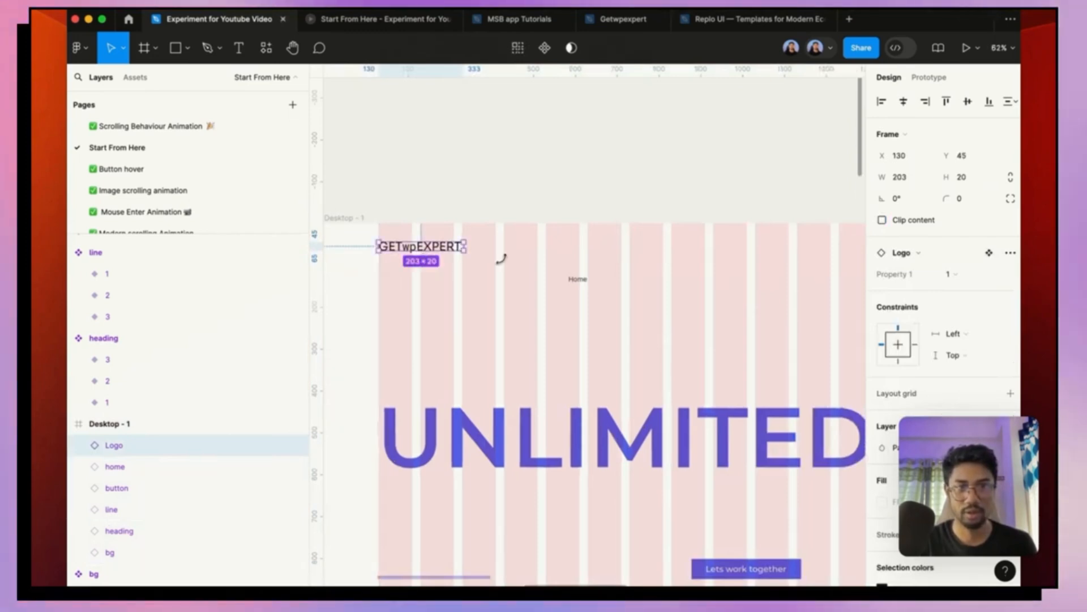
{"action": "left_click_drag", "start_coordinate": [577, 284], "coordinate": [585, 253]}
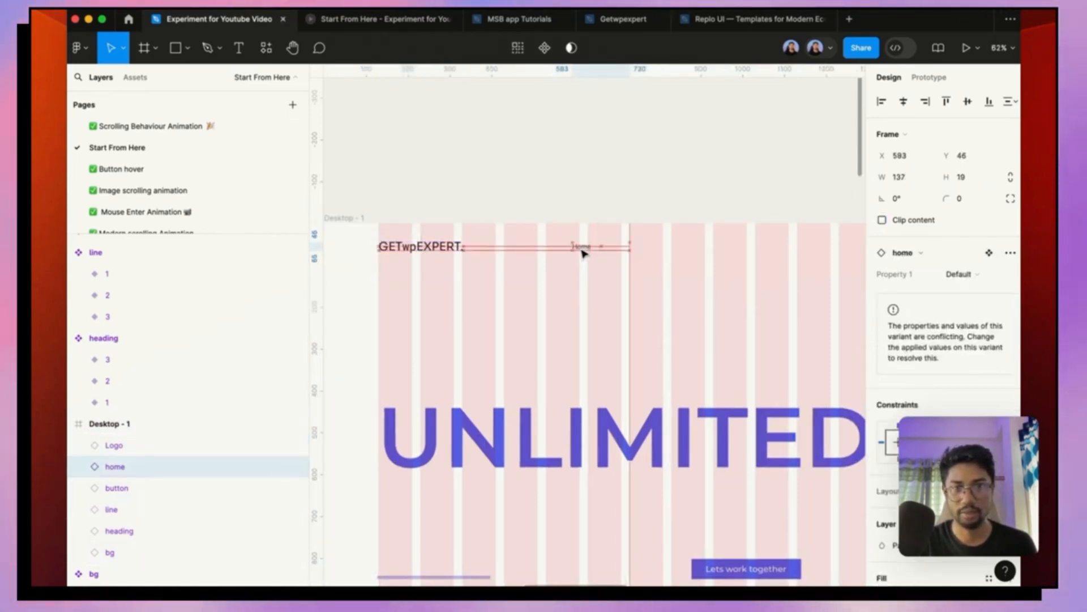
Step: Duplicate the home item twice along the same row, the last copy at X 910, and change the middle copy's text to About us
{"action": "scroll", "coordinate": [596, 242], "scroll_direction": "up", "scroll_amount": 2}
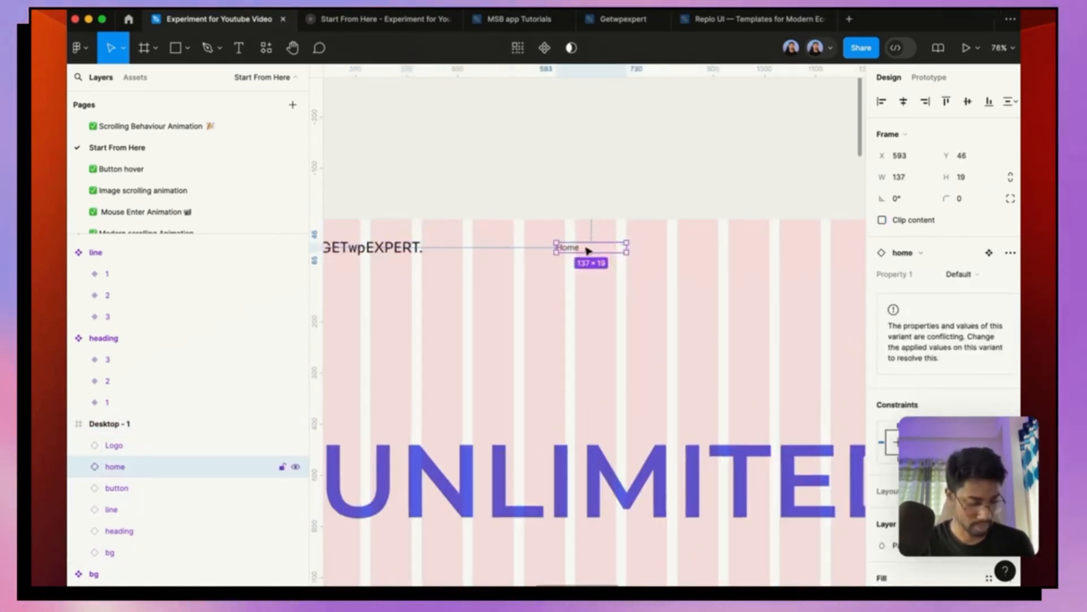
{"action": "left_click_drag", "start_coordinate": [587, 250], "coordinate": [751, 250], "text": "alt"}
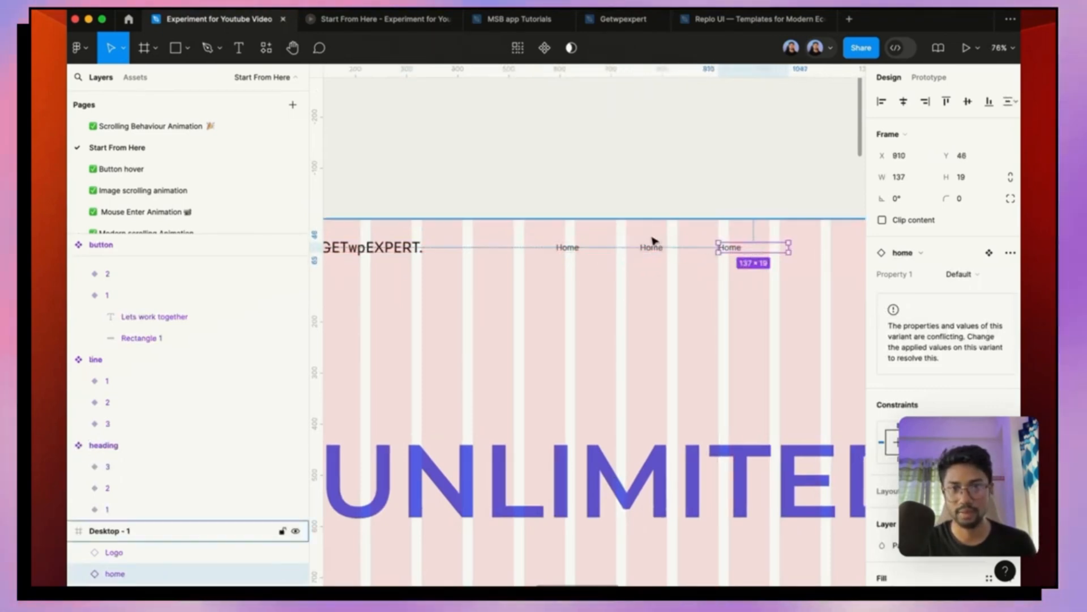
{"action": "double_click", "coordinate": [651, 247]}
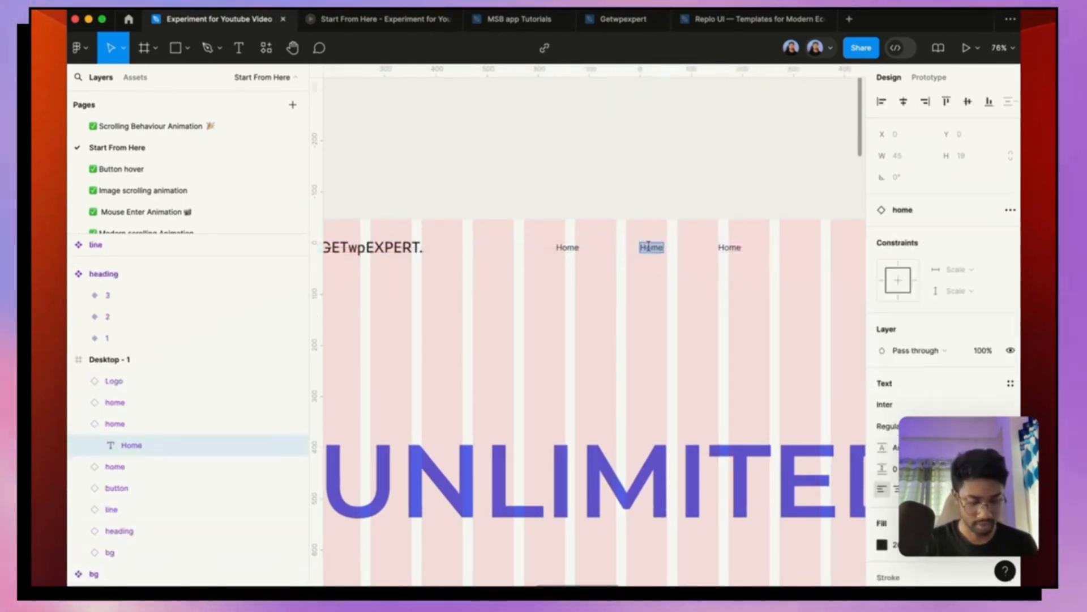
{"action": "type", "text": "About us"}
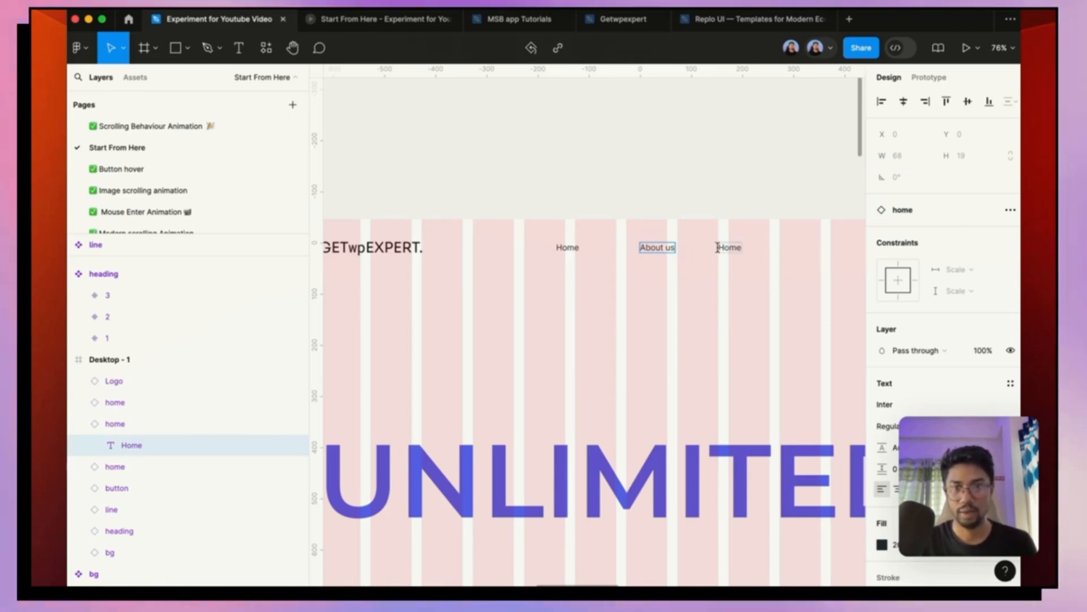
Step: Change the text of the third menu item in the Desktop - 1 header to Contact
{"action": "double_click", "coordinate": [720, 248]}
{"action": "type", "text": "Contact"}
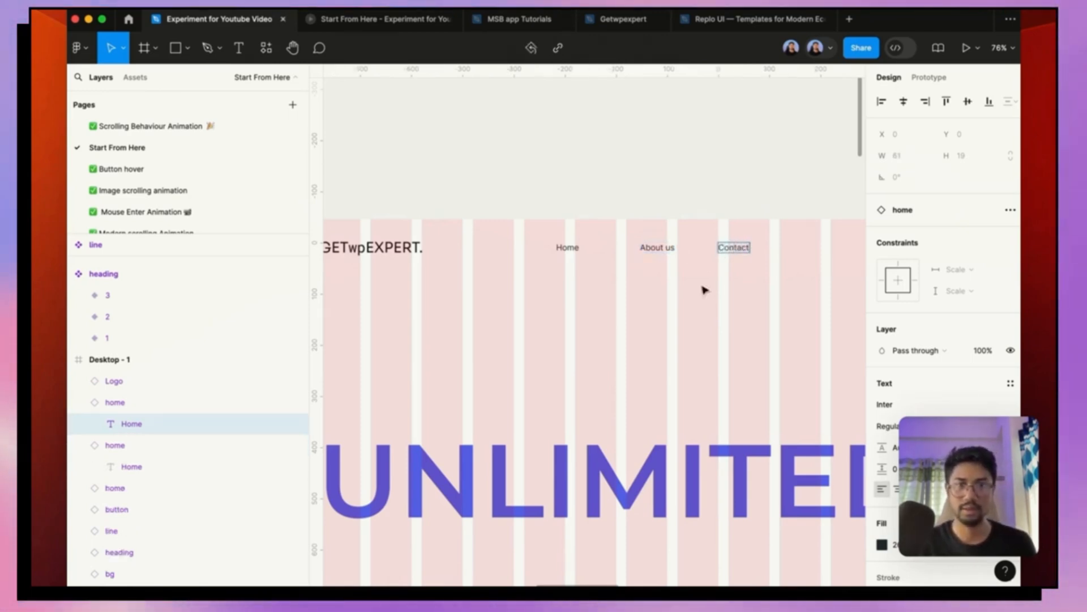
{"action": "key", "text": "Escape"}
{"action": "key", "text": "shift+1"}
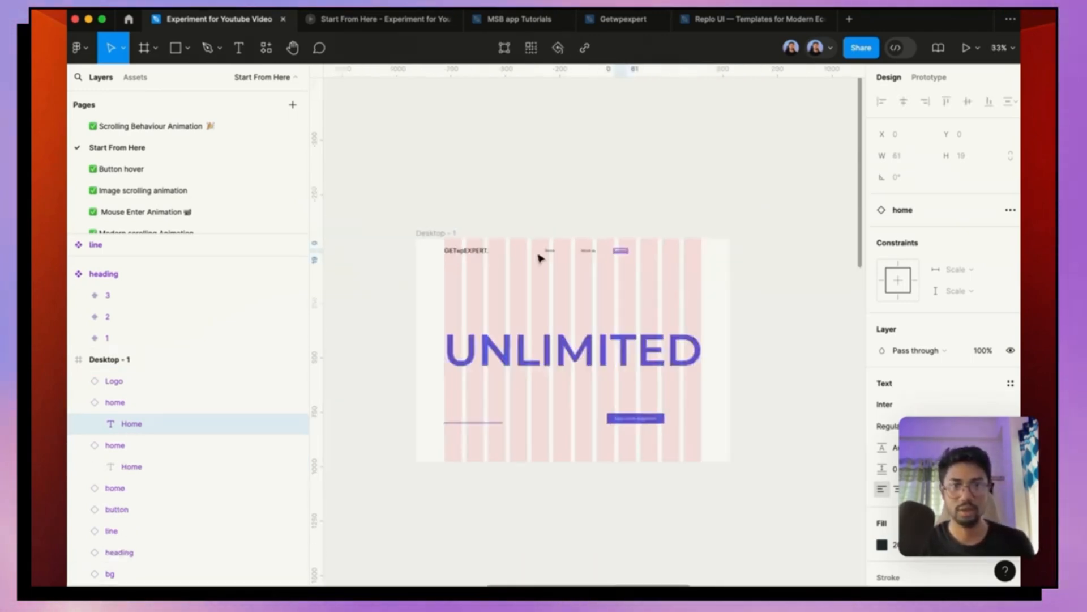
Step: Duplicate the Lets work together button into the header row after Contact, at about X 1037, Y 41
{"action": "left_click", "coordinate": [638, 420]}
{"action": "left_click_drag", "start_coordinate": [638, 420], "coordinate": [681, 251]}
{"action": "scroll", "coordinate": [663, 257], "scroll_direction": "up", "scroll_amount": 5}
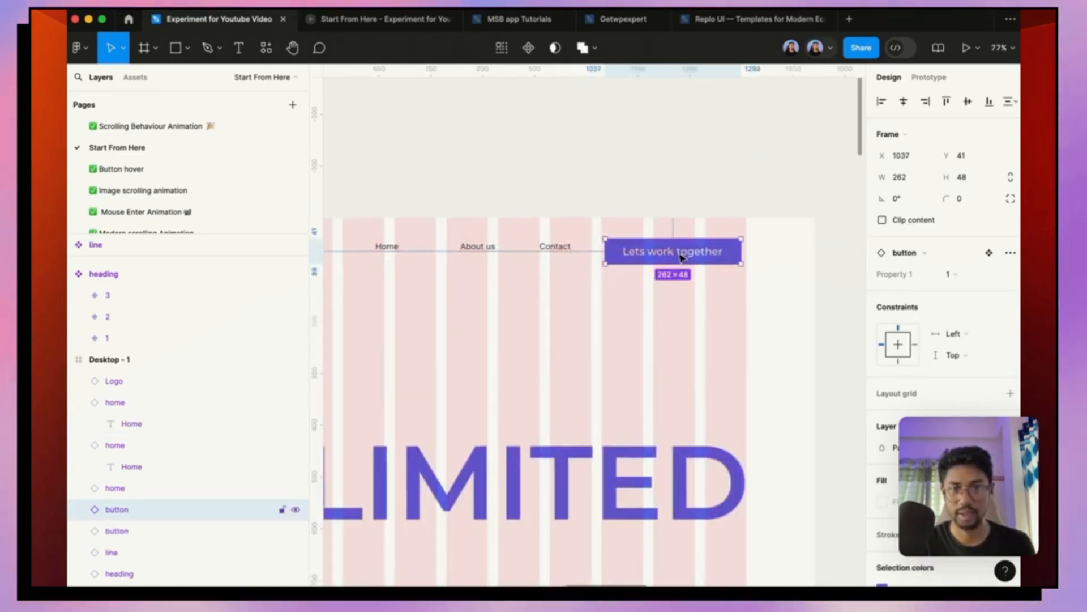
Step: Lock the bg instance inside Desktop - 1
{"action": "key", "text": "Escape"}
{"action": "scroll", "coordinate": [658, 330], "scroll_direction": "down", "scroll_amount": 4}
{"action": "scroll", "coordinate": [566, 317], "scroll_direction": "up", "scroll_amount": 2}
{"action": "left_click", "coordinate": [617, 320]}
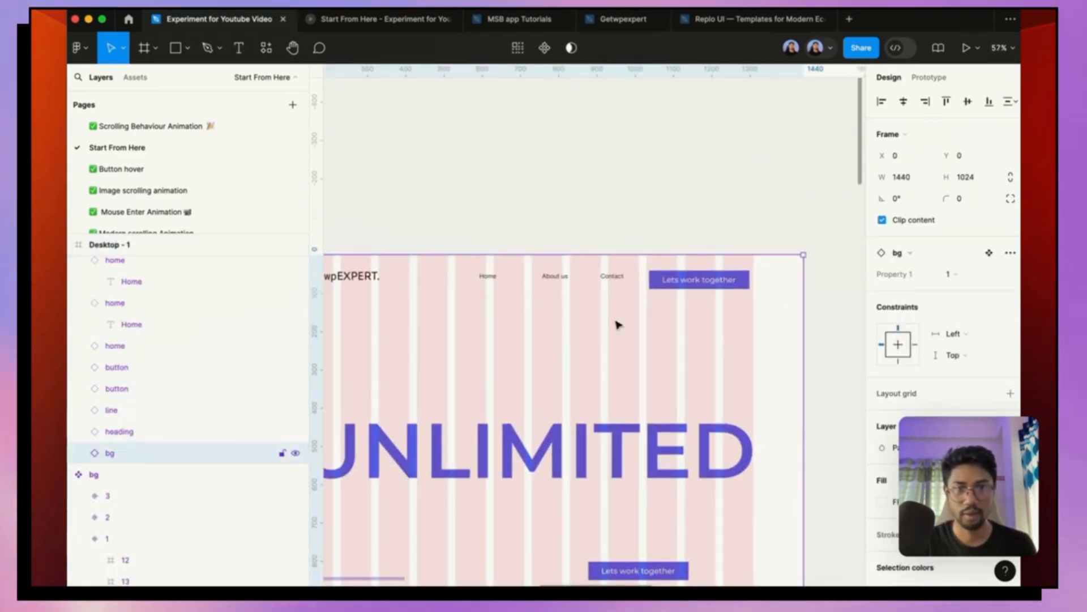
{"action": "key", "text": "ctrl+z"}
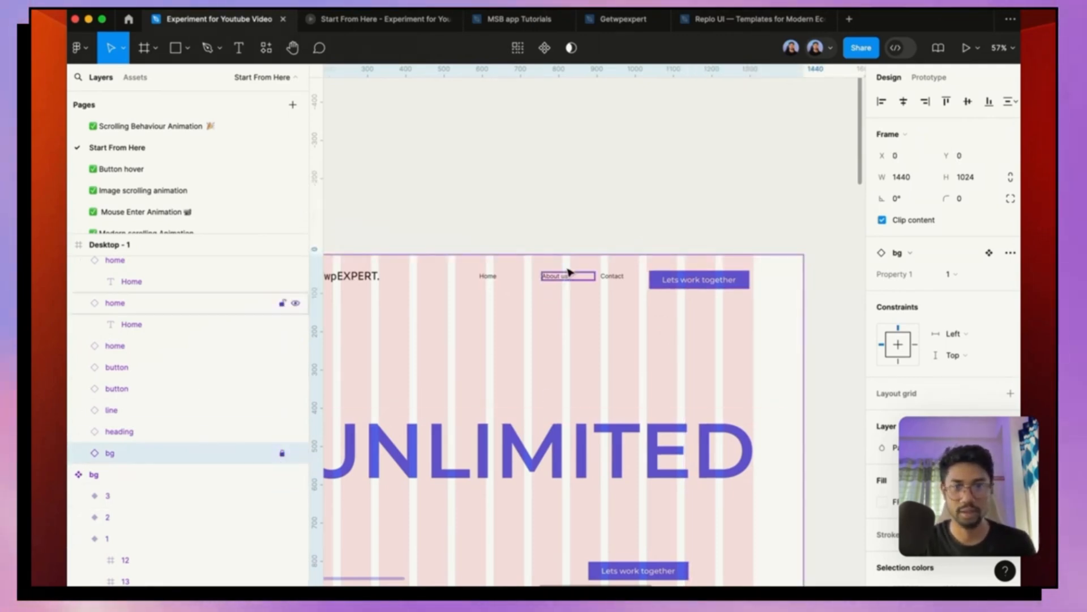
Step: Wrap the Home, About us and Contact items in a horizontal auto layout frame and name it nav
{"action": "left_click_drag", "start_coordinate": [611, 311], "coordinate": [478, 267]}
{"action": "key", "text": "shift+a"}
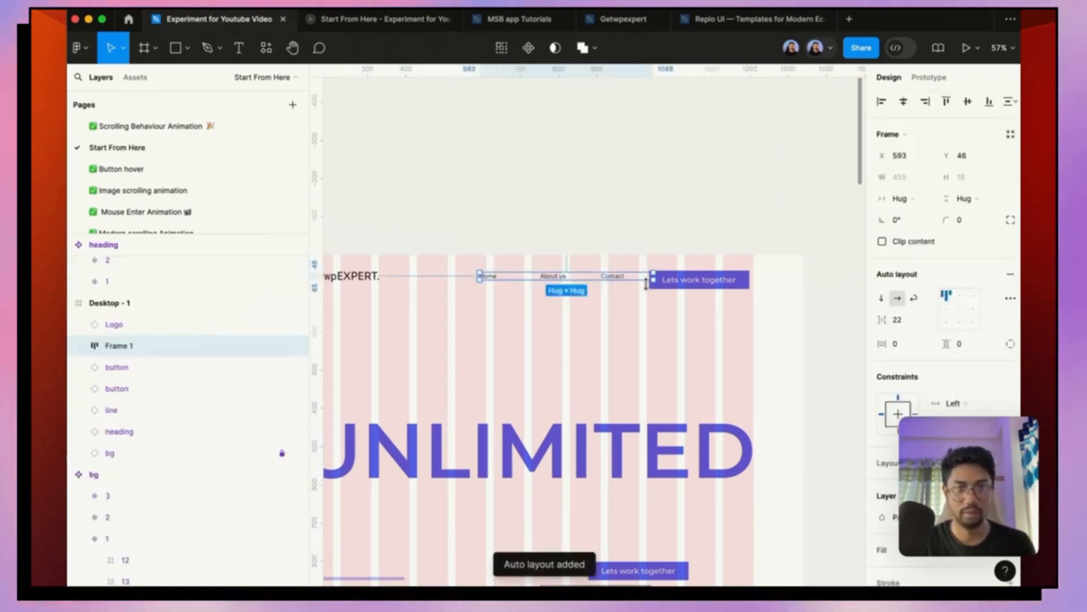
{"action": "double_click", "coordinate": [193, 345]}
{"action": "type", "text": "na"}
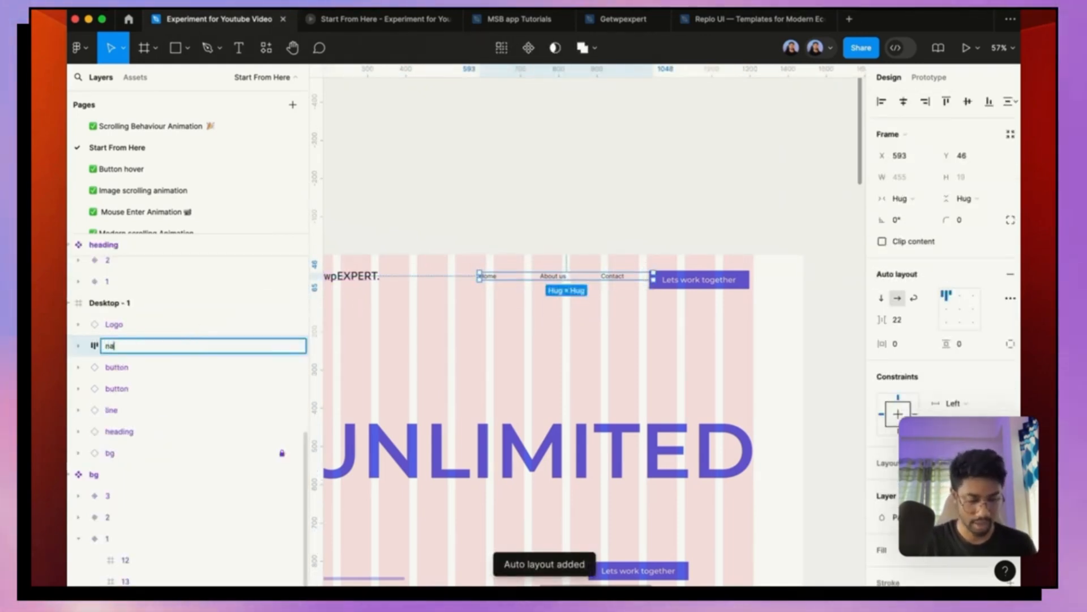
{"action": "type", "text": "v"}
{"action": "key", "text": "Return"}
Step: Combine the Logo, nav and header button in an auto layout frame, centre it horizontally in Desktop - 1 and raise it to Y 27
{"action": "left_click_drag", "start_coordinate": [693, 315], "coordinate": [355, 279]}
{"action": "key", "text": "shift+a"}
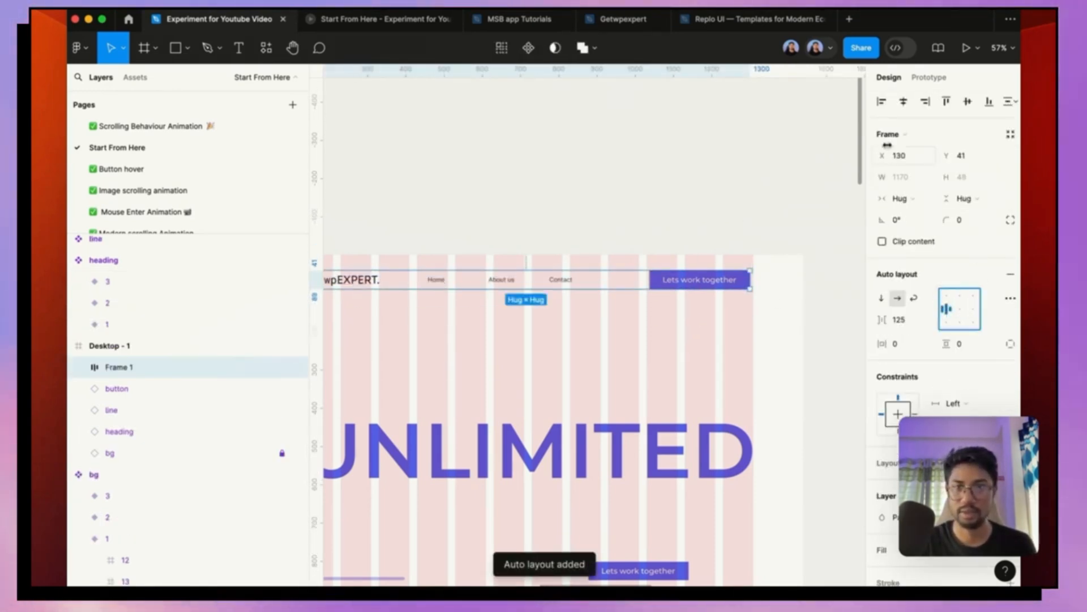
{"action": "left_click", "coordinate": [902, 108]}
{"action": "scroll", "coordinate": [721, 284], "scroll_direction": "down", "scroll_amount": 2}
{"action": "scroll", "coordinate": [585, 272], "scroll_direction": "up", "scroll_amount": 2}
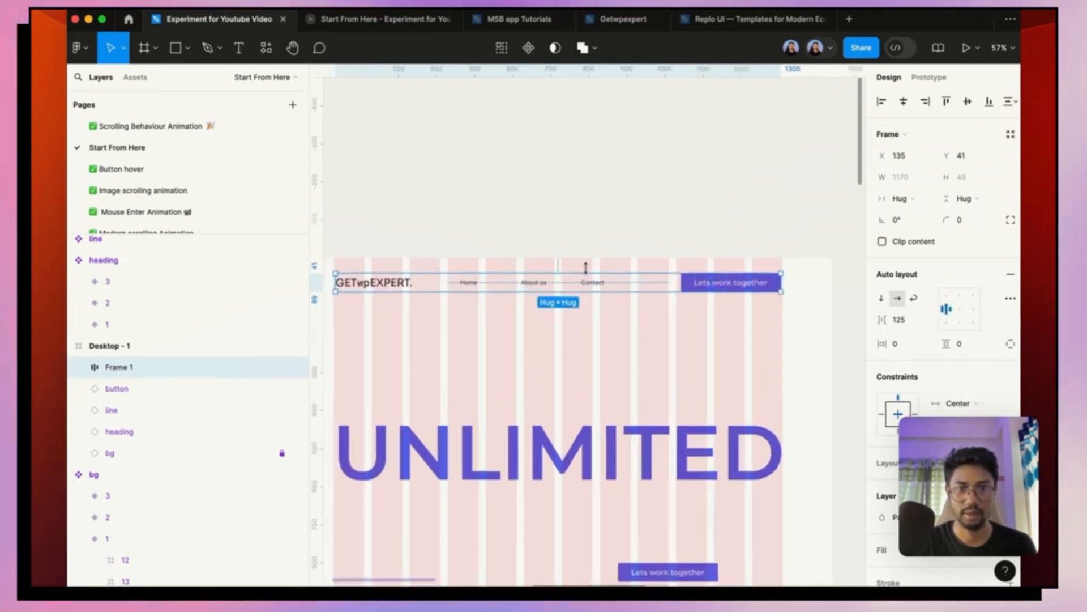
{"action": "left_click_drag", "start_coordinate": [596, 284], "coordinate": [597, 275]}
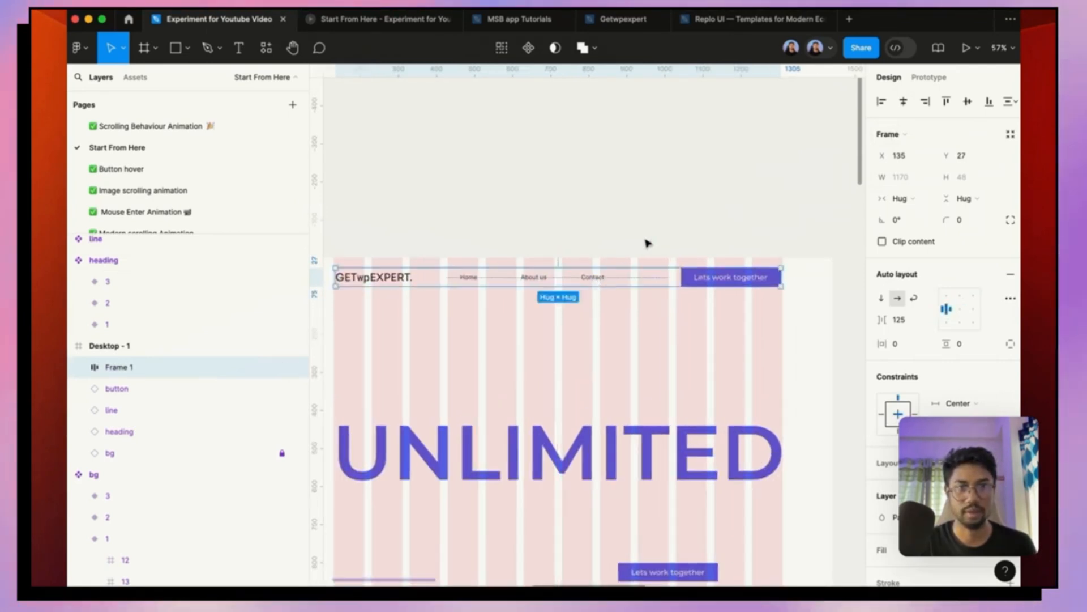
Step: Move the UNLIMITED heading up to X 50, Y 240 in Desktop - 1
{"action": "scroll", "coordinate": [660, 233], "scroll_direction": "down", "scroll_amount": 3}
{"action": "left_click", "coordinate": [773, 219]}
{"action": "left_click_drag", "start_coordinate": [637, 364], "coordinate": [635, 327]}
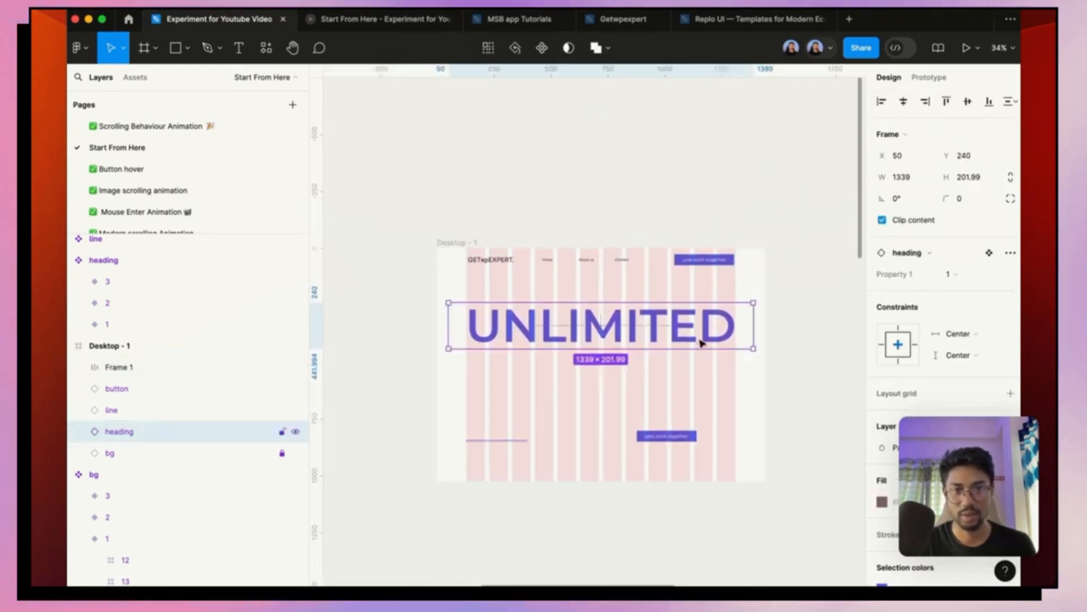
{"action": "scroll", "coordinate": [702, 340], "scroll_direction": "down", "scroll_amount": 3}
{"action": "scroll", "coordinate": [705, 274], "scroll_direction": "up", "scroll_amount": 2}
Step: Switch the line instance to variant 3 and move it up to X 125, Y 671
{"action": "left_click", "coordinate": [508, 355]}
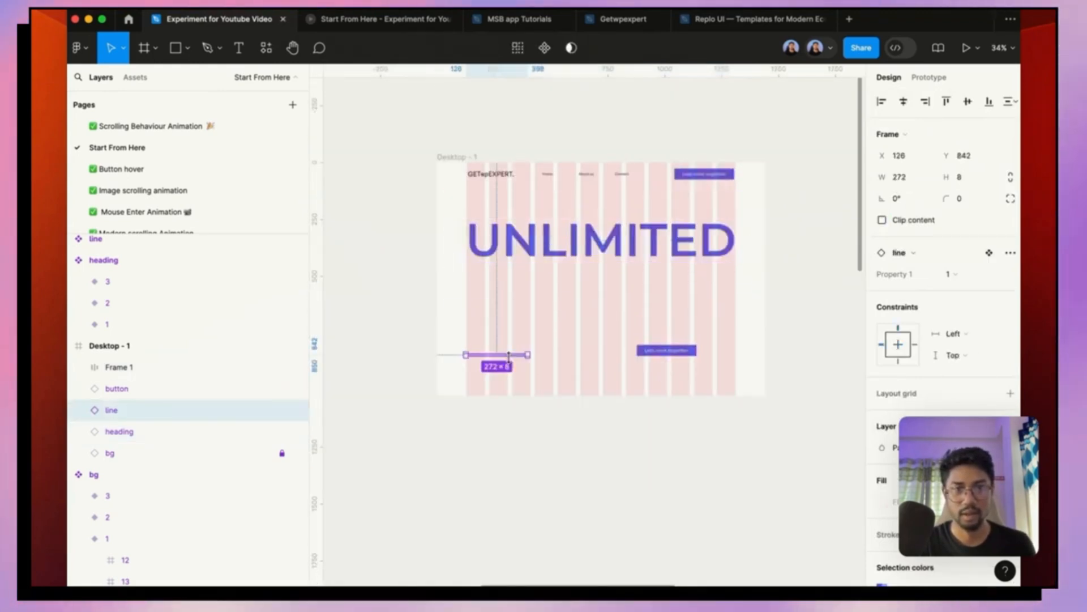
{"action": "left_click", "coordinate": [951, 276]}
{"action": "left_click", "coordinate": [941, 292]}
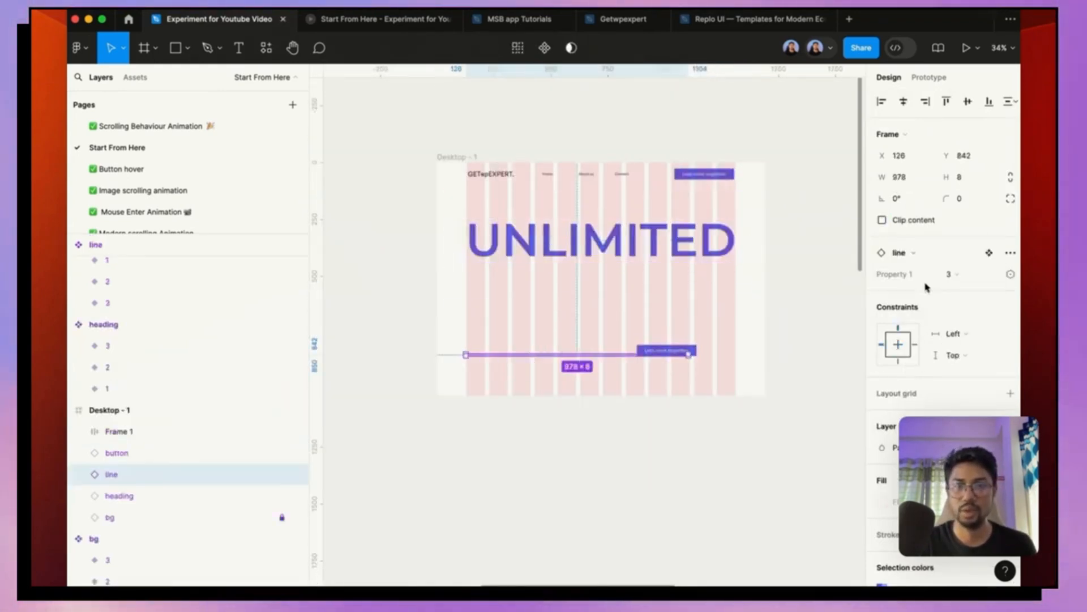
{"action": "scroll", "coordinate": [626, 344], "scroll_direction": "up", "scroll_amount": 2}
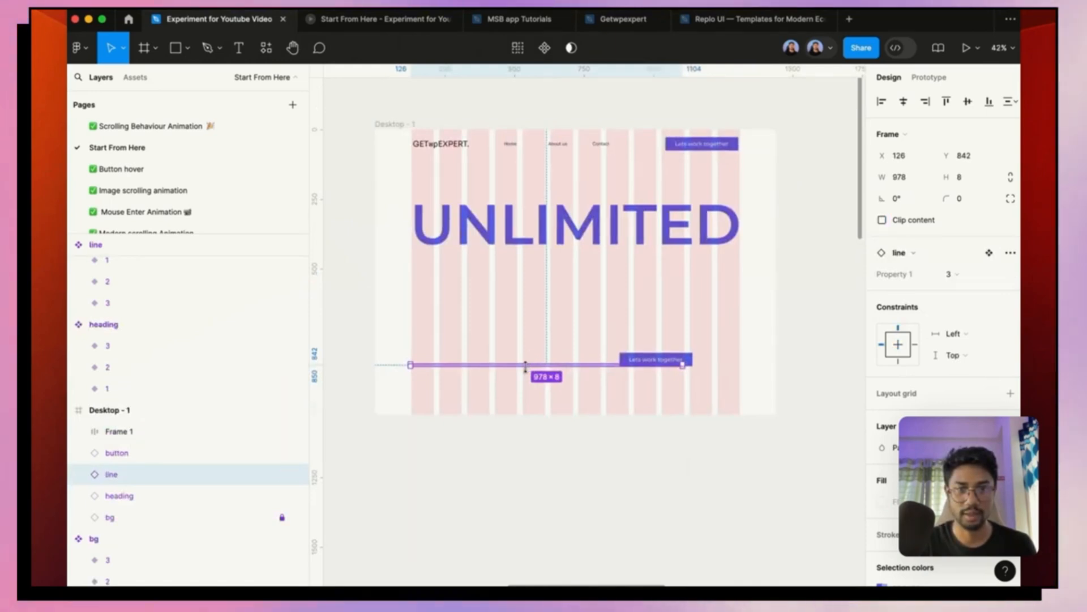
{"action": "scroll", "coordinate": [523, 369], "scroll_direction": "up", "scroll_amount": 3}
{"action": "left_click_drag", "start_coordinate": [523, 368], "coordinate": [525, 296]}
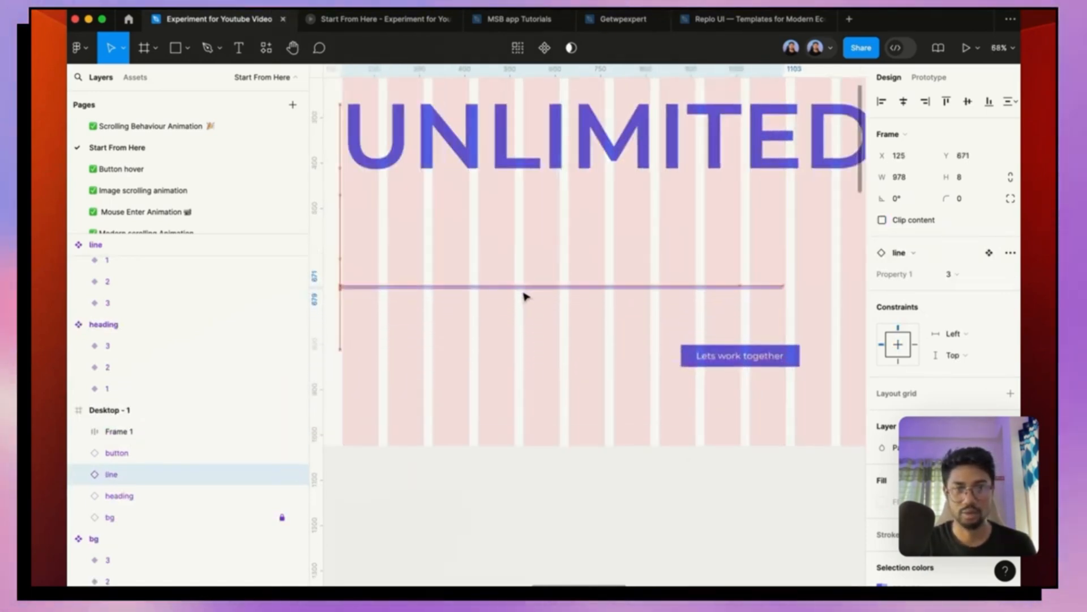
Step: Move the lower Lets work together button to the end of the line, at X 1048, Y 660
{"action": "left_click", "coordinate": [711, 364]}
{"action": "scroll", "coordinate": [617, 396], "scroll_direction": "down", "scroll_amount": 3}
{"action": "left_click_drag", "start_coordinate": [707, 375], "coordinate": [772, 338]}
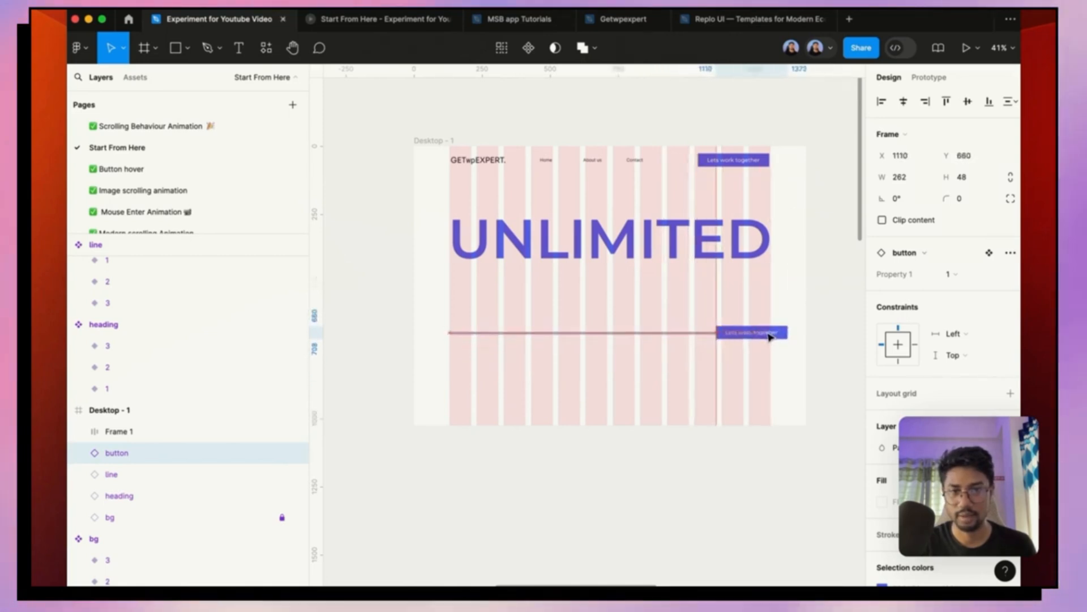
{"action": "scroll", "coordinate": [759, 340], "scroll_direction": "up", "scroll_amount": 3}
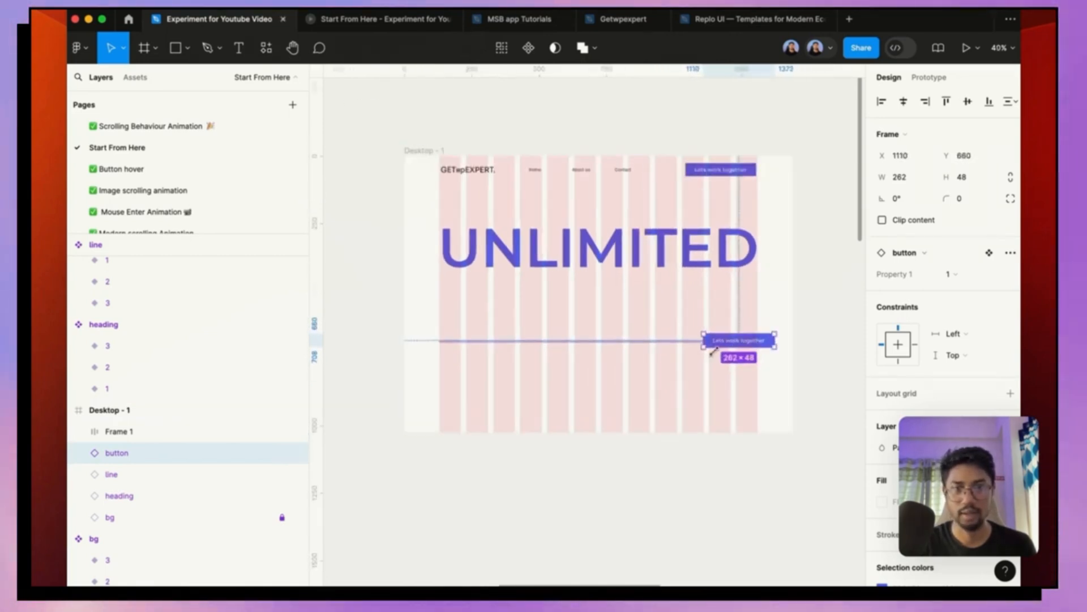
{"action": "left_click", "coordinate": [734, 384]}
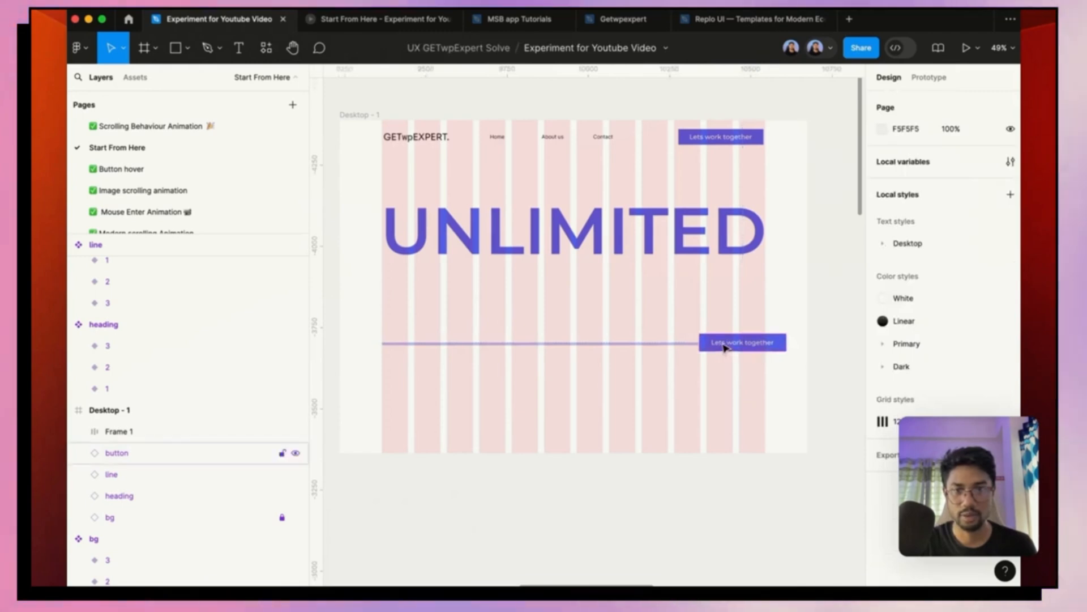
{"action": "mouse_move", "coordinate": [722, 343]}
{"action": "left_mouse_down"}
{"action": "mouse_move", "coordinate": [732, 352]}
{"action": "mouse_move", "coordinate": [723, 347]}
{"action": "left_mouse_up"}
{"action": "left_click", "coordinate": [714, 403]}
{"action": "scroll", "coordinate": [711, 388], "scroll_direction": "up", "scroll_amount": 3}
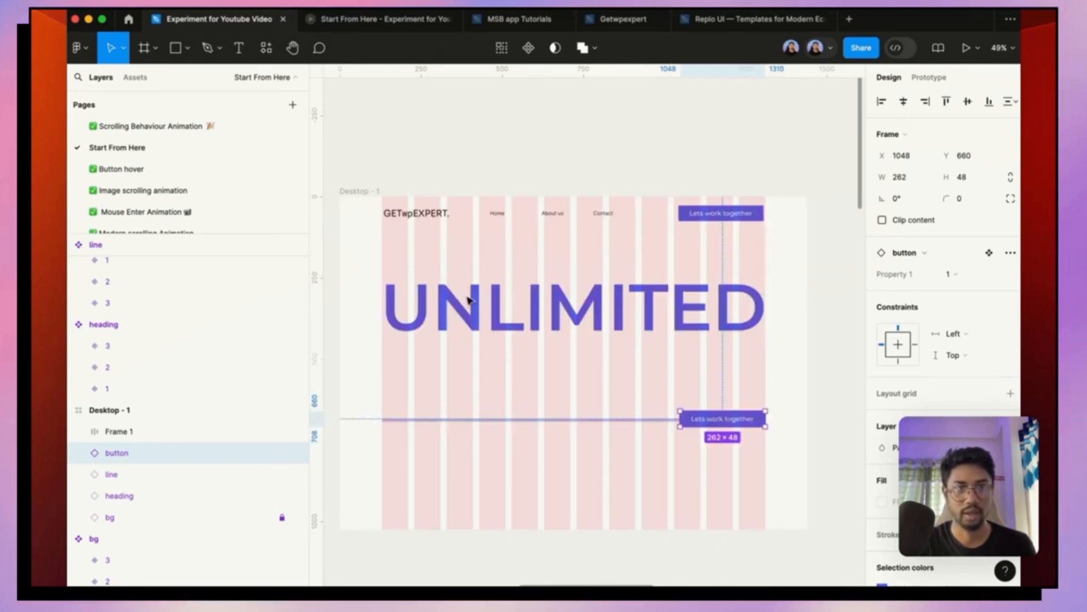
Step: Hide the 12-column layout grid of Desktop - 1
{"action": "left_click", "coordinate": [368, 190]}
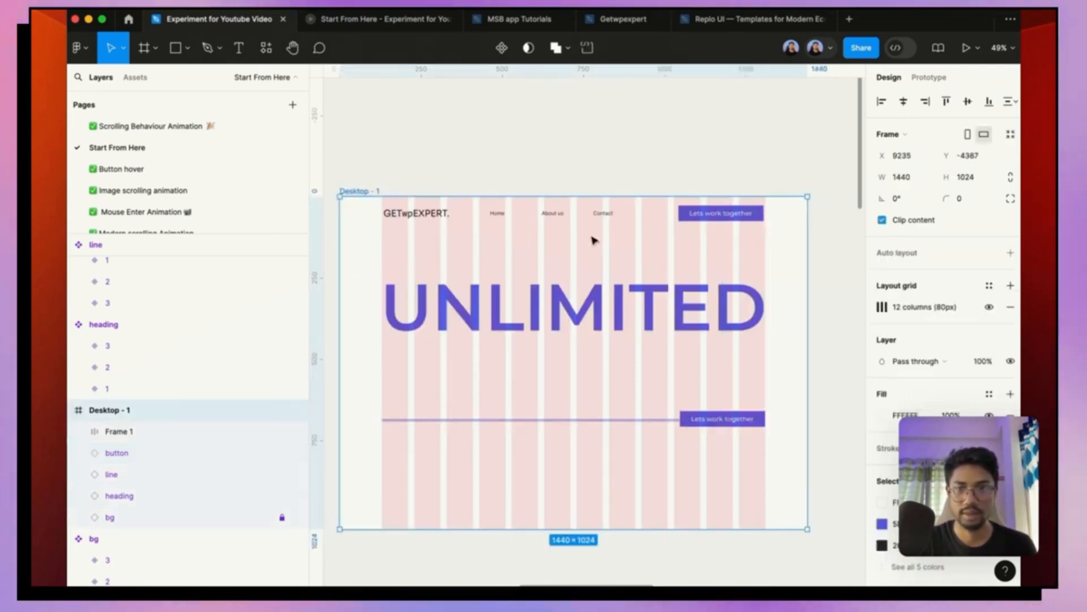
{"action": "left_click", "coordinate": [990, 306]}
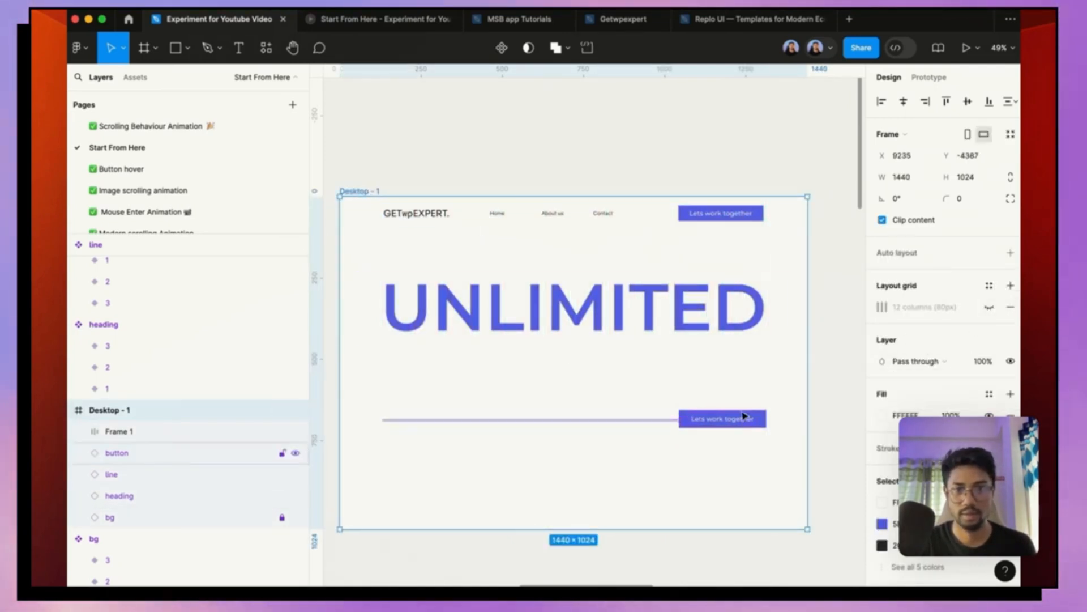
{"action": "left_click_drag", "start_coordinate": [758, 392], "coordinate": [648, 437]}
{"action": "key", "text": "super+z"}
{"action": "left_click", "coordinate": [729, 398]}
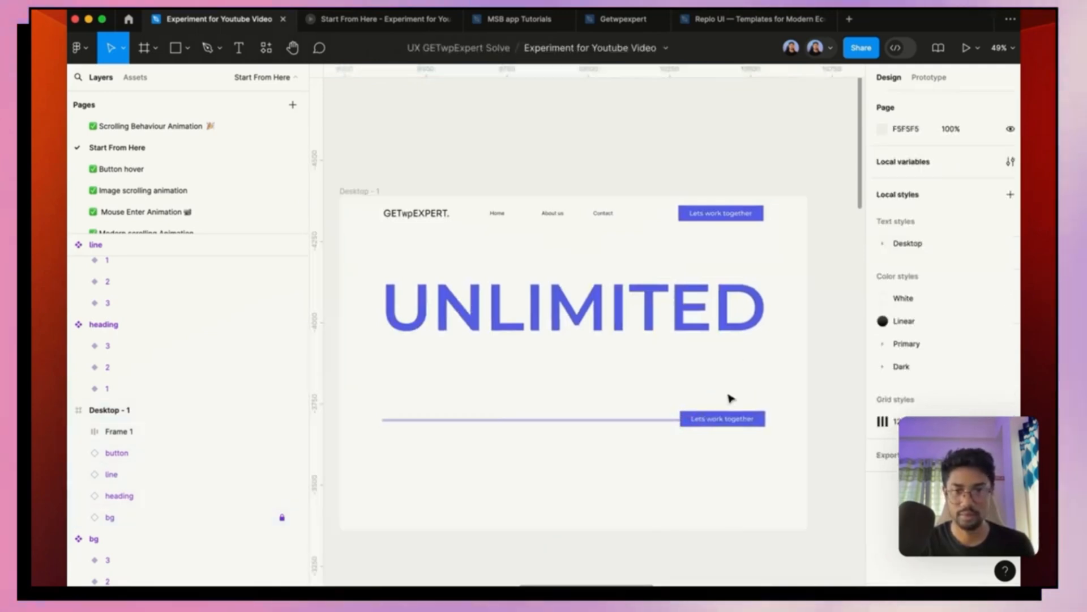
Step: Move the lower button and line down together so the button sits at X 1043, Y 788, and lower the UNLIMITED heading slightly
{"action": "left_click", "coordinate": [705, 419]}
{"action": "left_click", "coordinate": [668, 420], "text": "shift"}
{"action": "left_click_drag", "start_coordinate": [677, 422], "coordinate": [713, 461]}
{"action": "left_click", "coordinate": [661, 316]}
{"action": "left_click_drag", "start_coordinate": [661, 315], "coordinate": [660, 343]}
Step: Close the old prototype preview and present Desktop - 1 afresh to watch the landing page animation
{"action": "left_click", "coordinate": [368, 191]}
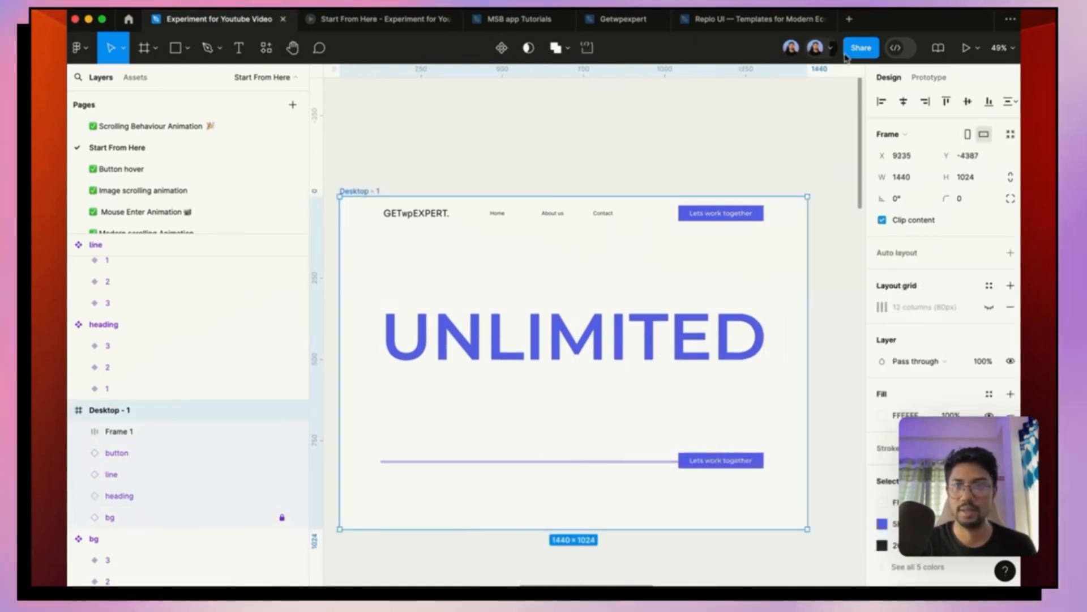
{"action": "left_click", "coordinate": [451, 19]}
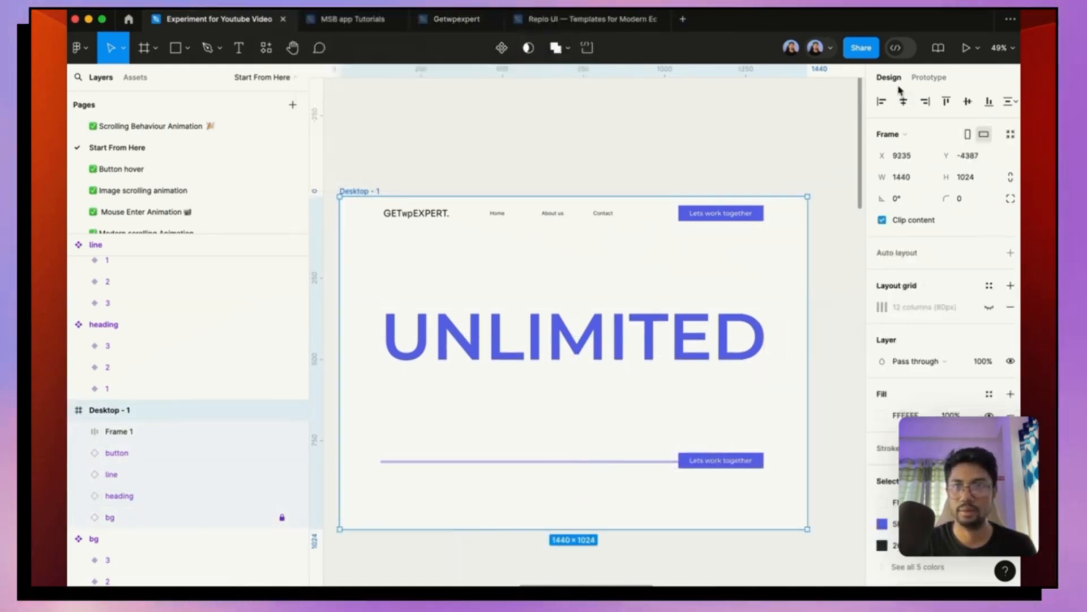
{"action": "left_click", "coordinate": [965, 49]}
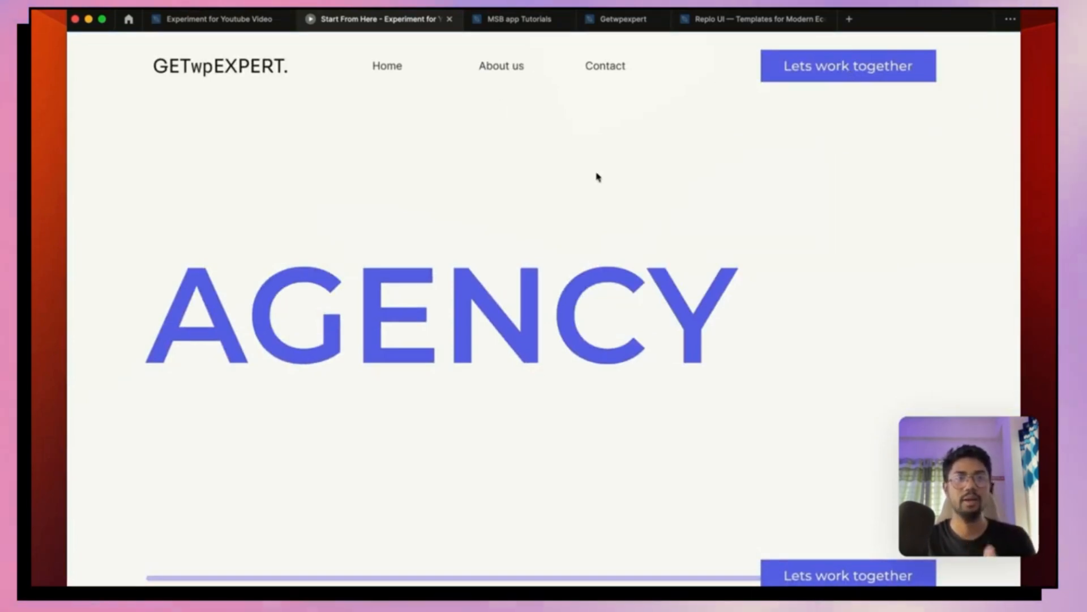
Step: Return to the design file, go to the lower button's main component and examine the delay interaction of its variant 1
{"action": "left_click", "coordinate": [276, 26]}
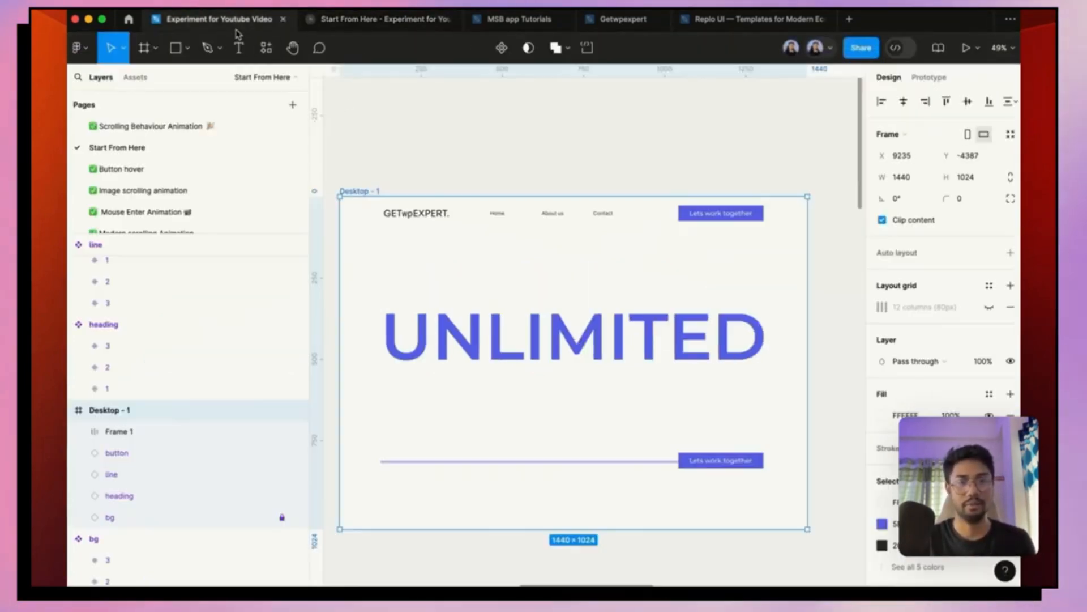
{"action": "right_click", "coordinate": [752, 390]}
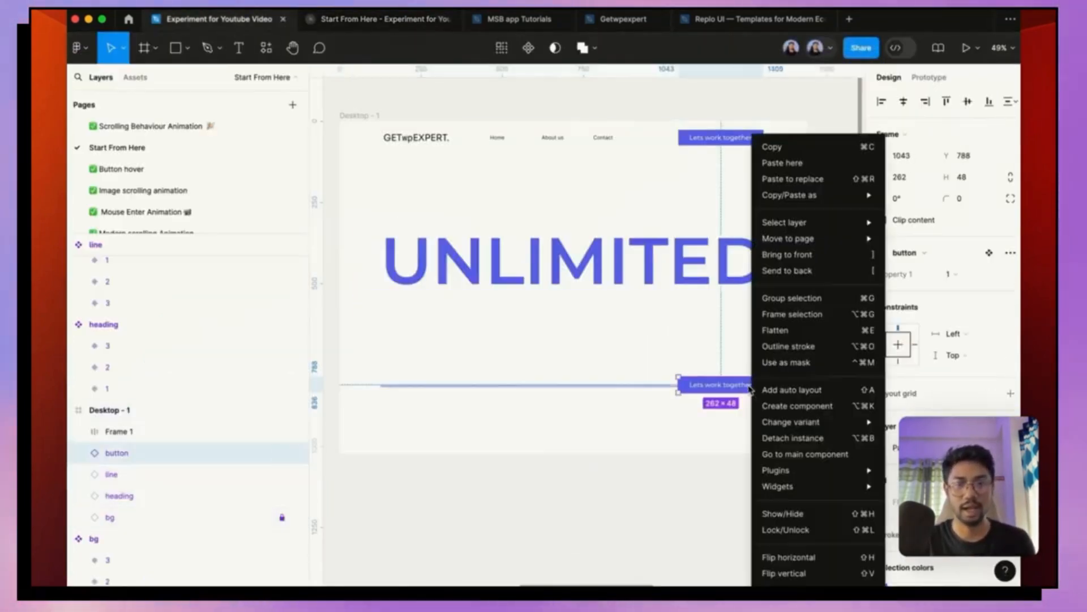
{"action": "left_click", "coordinate": [817, 456]}
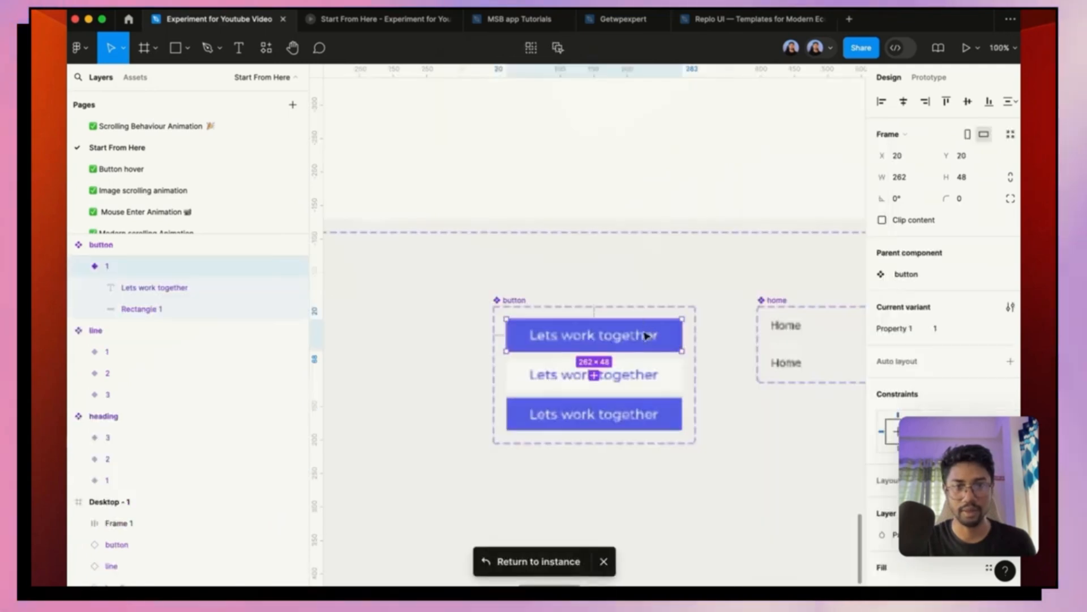
{"action": "left_click", "coordinate": [942, 81]}
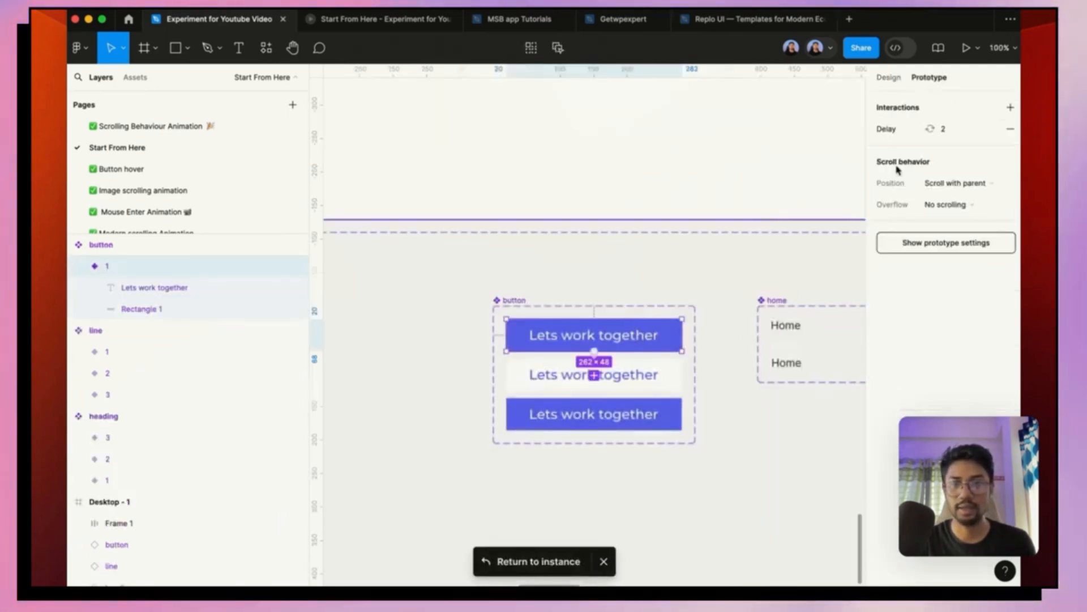
{"action": "left_click", "coordinate": [944, 129]}
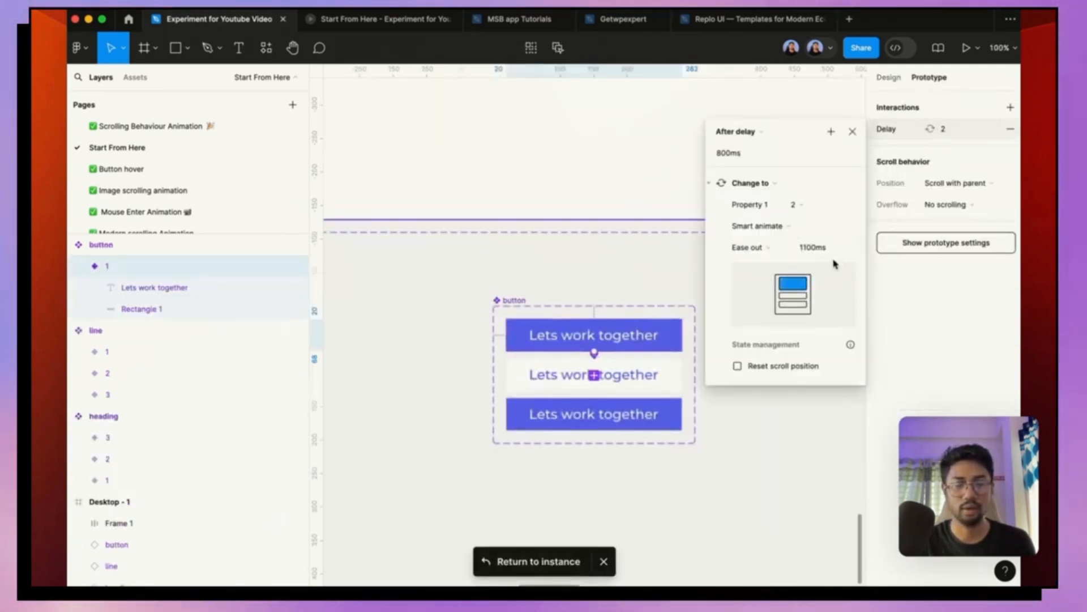
{"action": "left_click", "coordinate": [852, 130]}
{"action": "scroll", "coordinate": [590, 322], "scroll_direction": "down", "scroll_amount": 2}
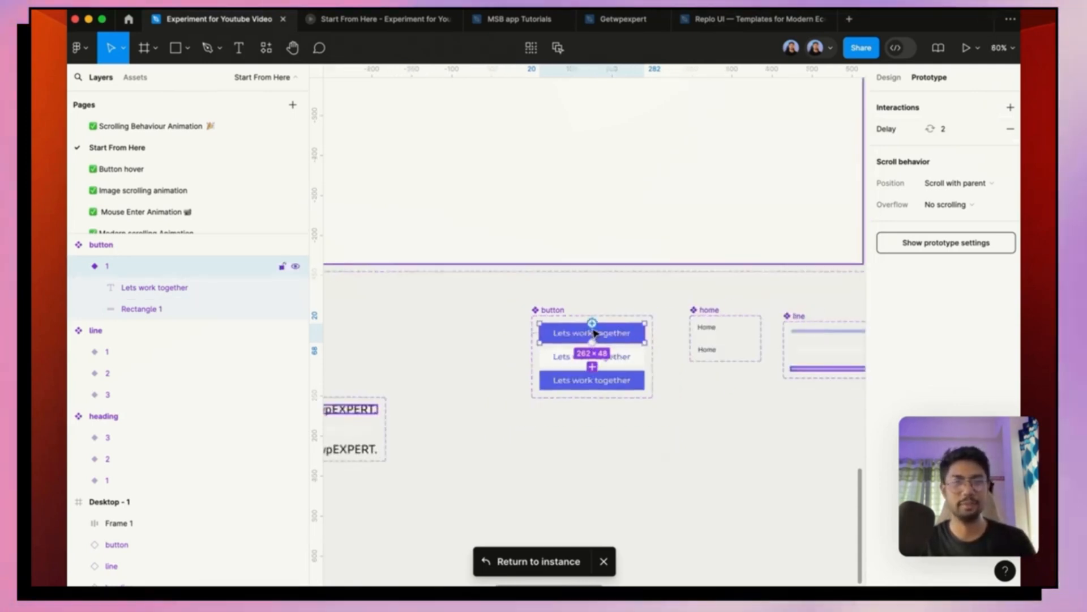
Step: Examine the header button's variant interactions in Desktop - 1, deselect it and view the prototype preview again
{"action": "scroll", "coordinate": [595, 323], "scroll_direction": "up", "scroll_amount": 10}
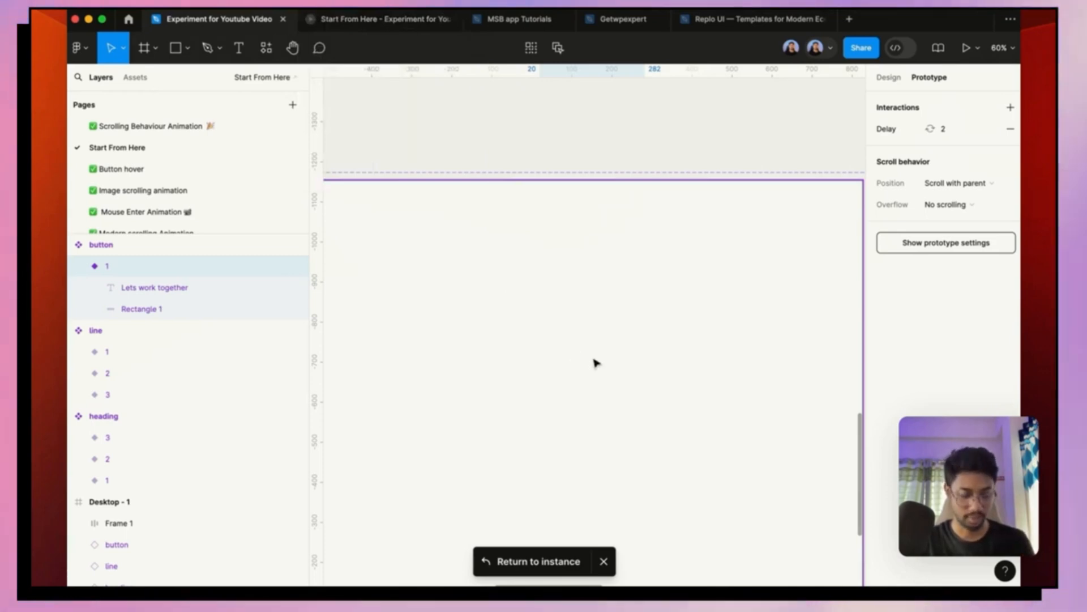
{"action": "scroll", "coordinate": [681, 349], "scroll_direction": "down", "scroll_amount": 5}
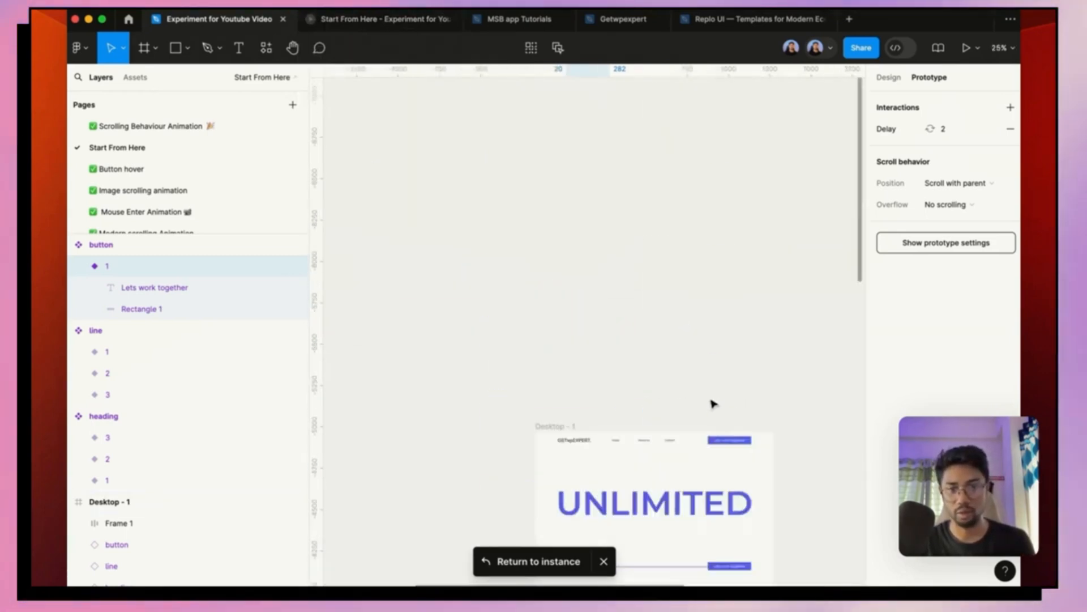
{"action": "scroll", "coordinate": [714, 403], "scroll_direction": "up", "scroll_amount": 5}
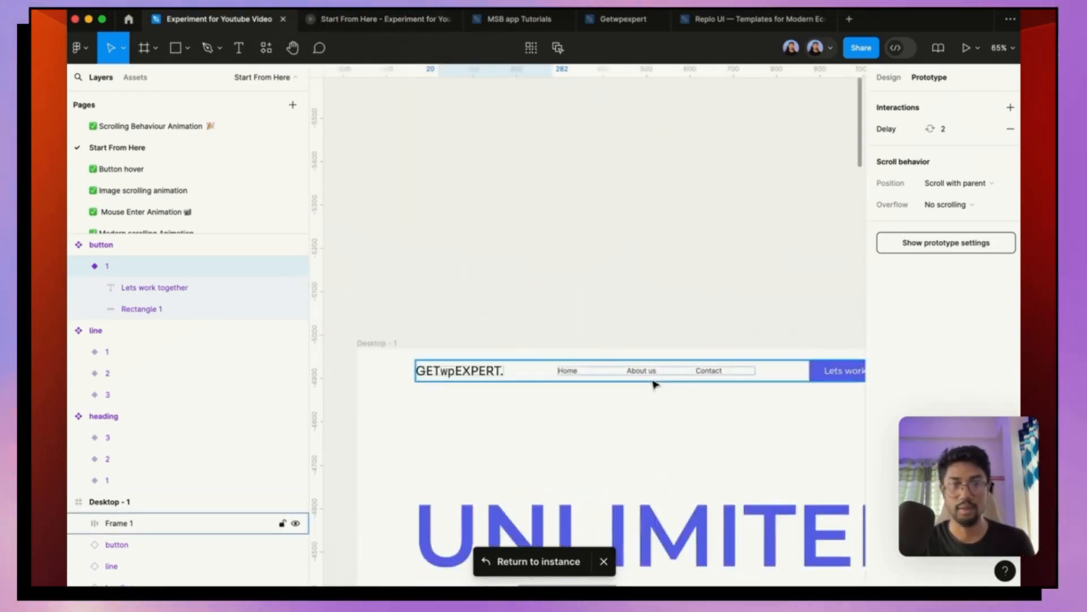
{"action": "left_click", "coordinate": [811, 372]}
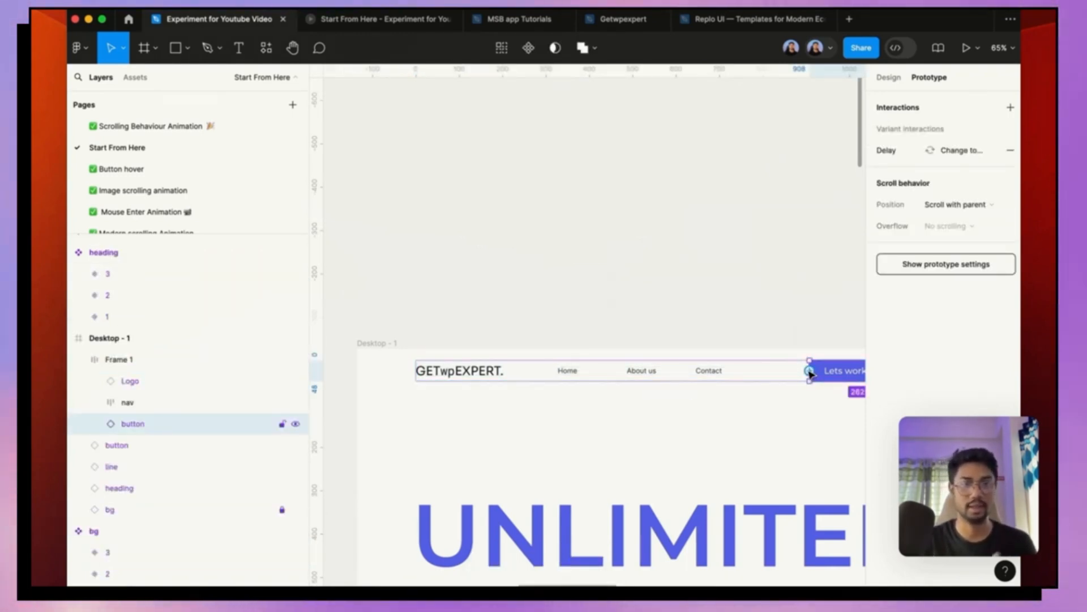
{"action": "left_click", "coordinate": [709, 285]}
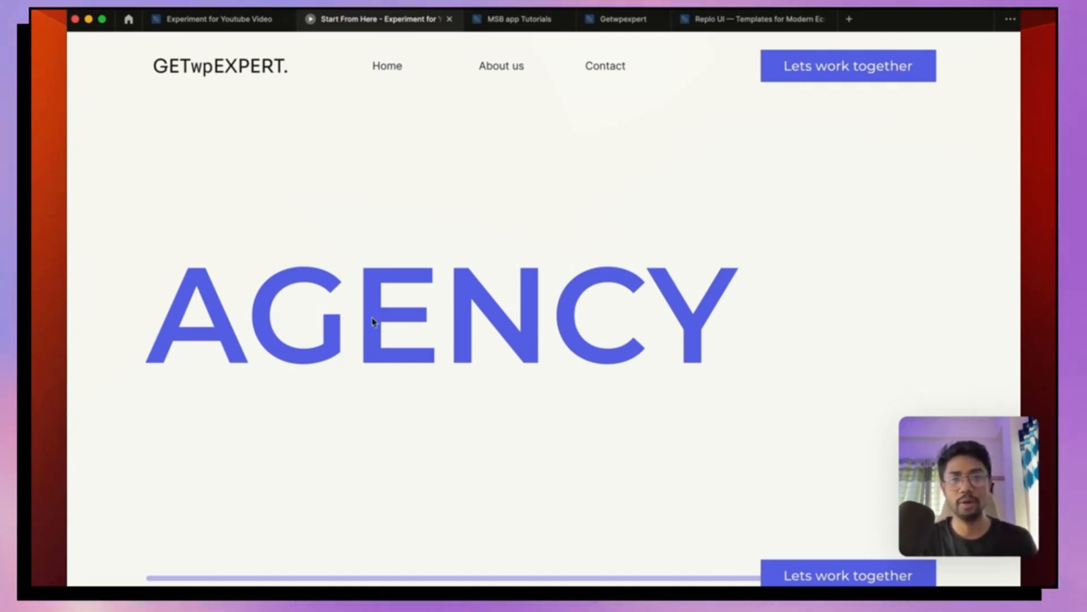
Step: Switch to the web browser and view the courses listed on the Udemy instructor page
{"action": "left_click", "coordinate": [382, 563]}
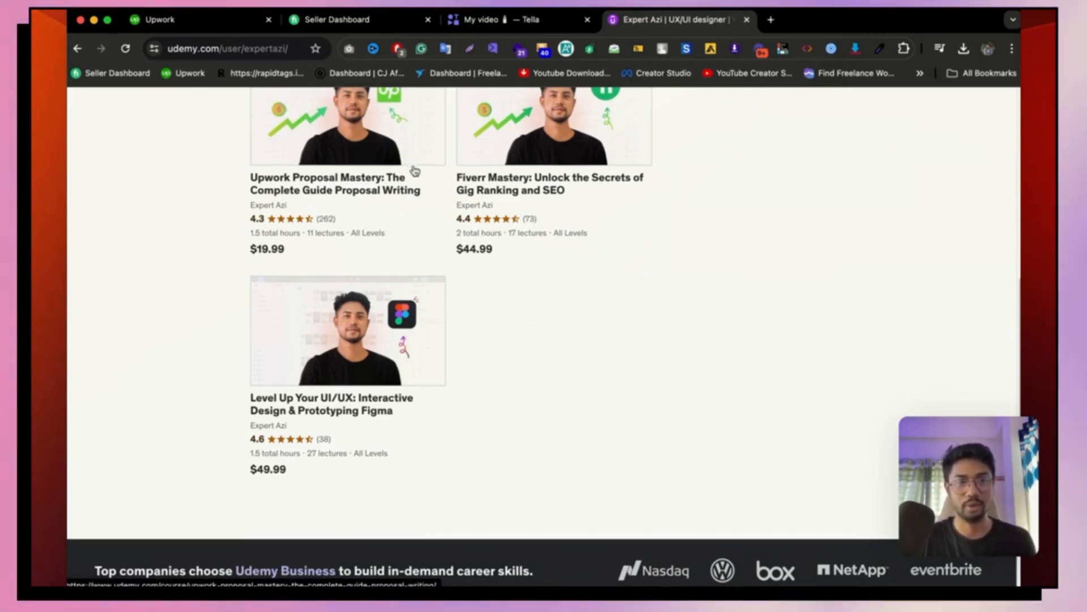
{"action": "scroll", "coordinate": [407, 335], "scroll_direction": "up", "scroll_amount": 1}
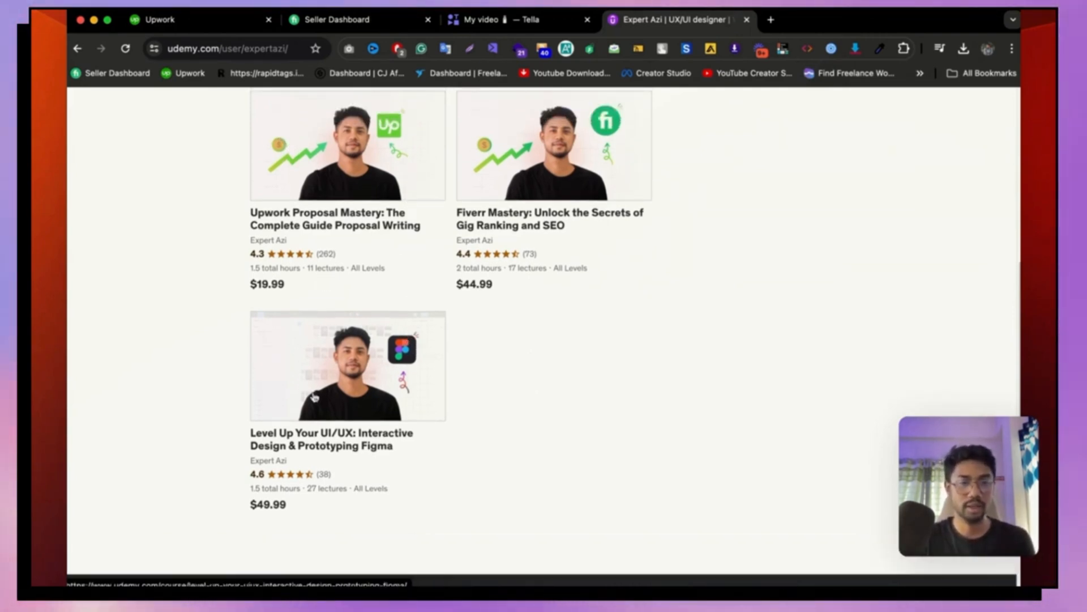